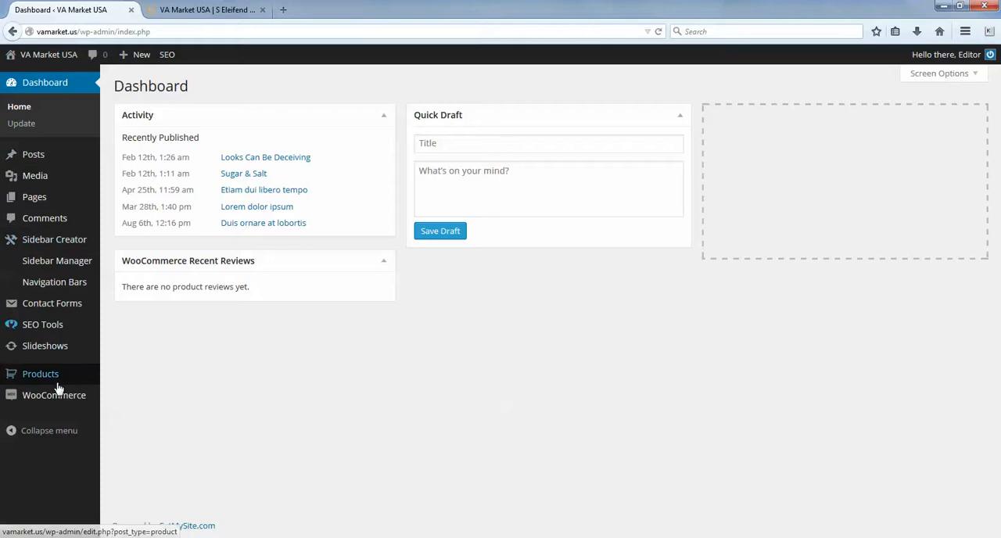
- Open the S Eleifend Pharetra Felis product for editing from the product list
{"action": "left_click", "coordinate": [35, 377]}
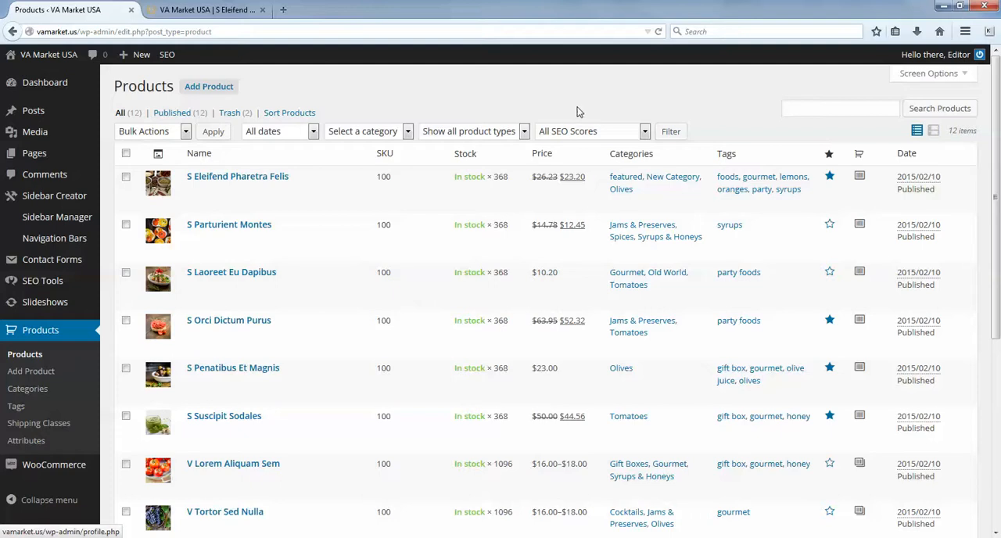
{"action": "mouse_move", "coordinate": [313, 186]}
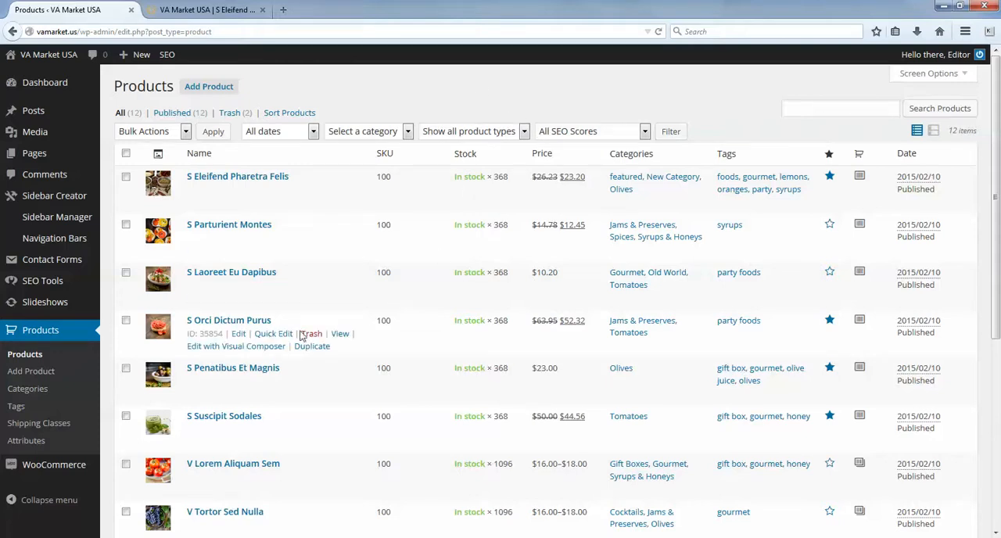
{"action": "left_click", "coordinate": [243, 178]}
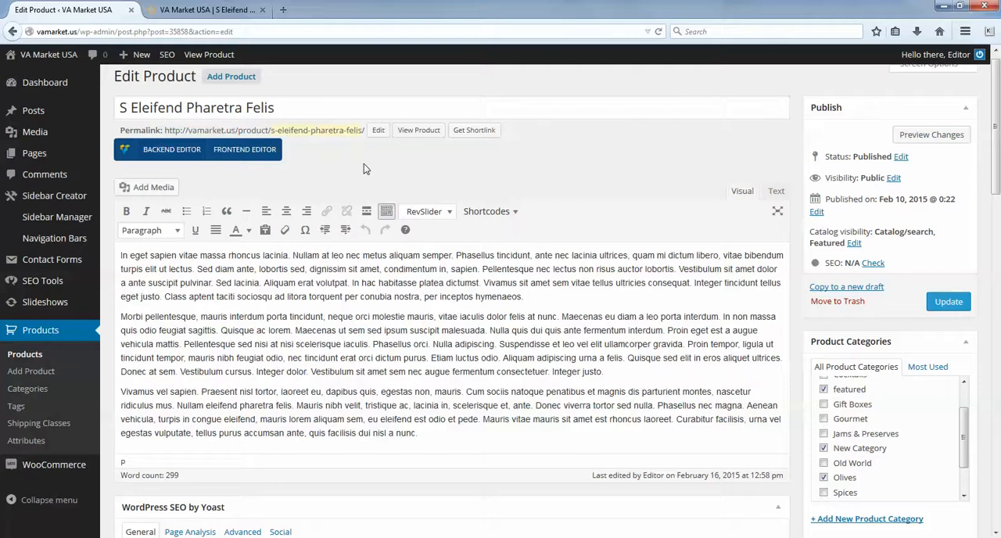
- Copy the full product title
{"action": "left_click", "coordinate": [316, 104]}
{"action": "left_click_drag", "start_coordinate": [316, 105], "coordinate": [133, 130]}
{"action": "left_click_drag", "start_coordinate": [275, 108], "coordinate": [126, 118]}
{"action": "left_click", "coordinate": [303, 104]}
{"action": "left_click_drag", "start_coordinate": [318, 105], "coordinate": [156, 162]}
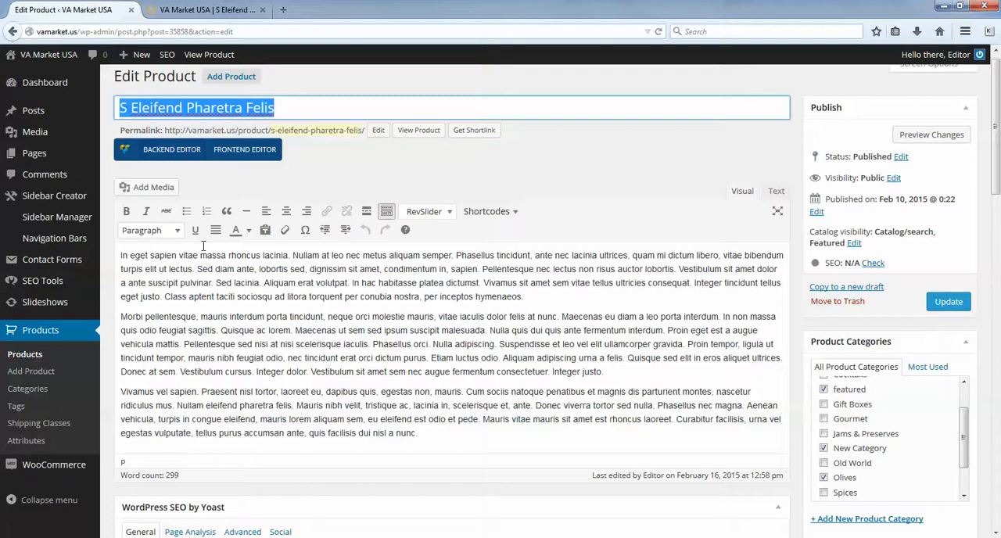
{"action": "left_click", "coordinate": [316, 107]}
{"action": "triple_click", "coordinate": [317, 107]}
{"action": "right_click", "coordinate": [232, 100]}
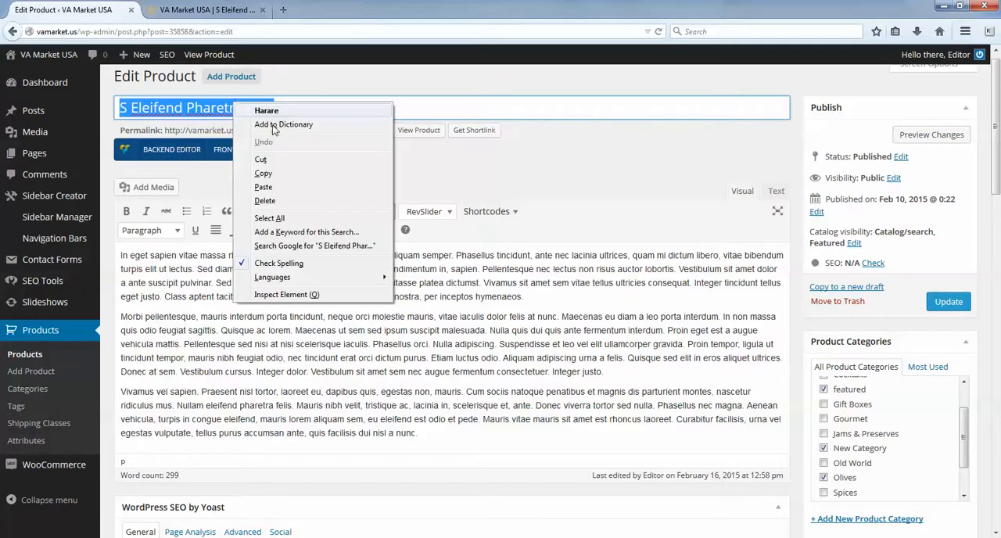
{"action": "left_click", "coordinate": [277, 172]}
- Replace the product's permalink slug with the copied title and confirm the change
{"action": "left_click", "coordinate": [378, 129]}
{"action": "left_click_drag", "start_coordinate": [387, 130], "coordinate": [223, 130]}
{"action": "right_click", "coordinate": [317, 137]}
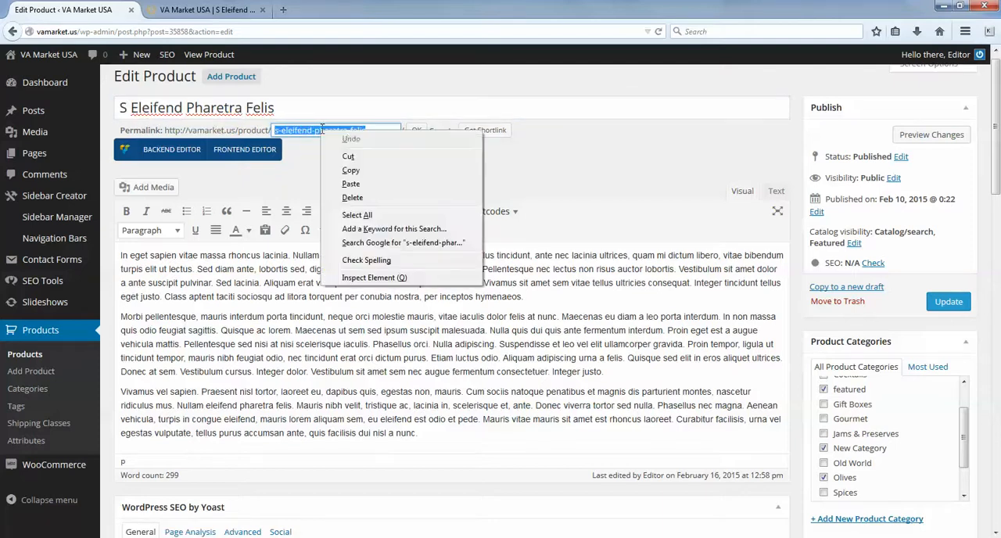
{"action": "left_click", "coordinate": [360, 179]}
{"action": "left_click", "coordinate": [369, 137]}
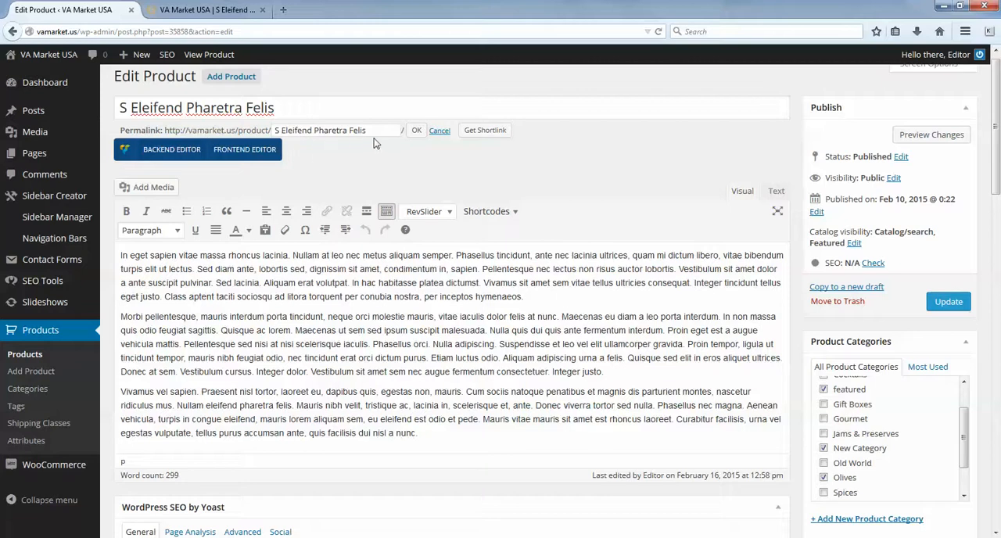
{"action": "left_click", "coordinate": [416, 129]}
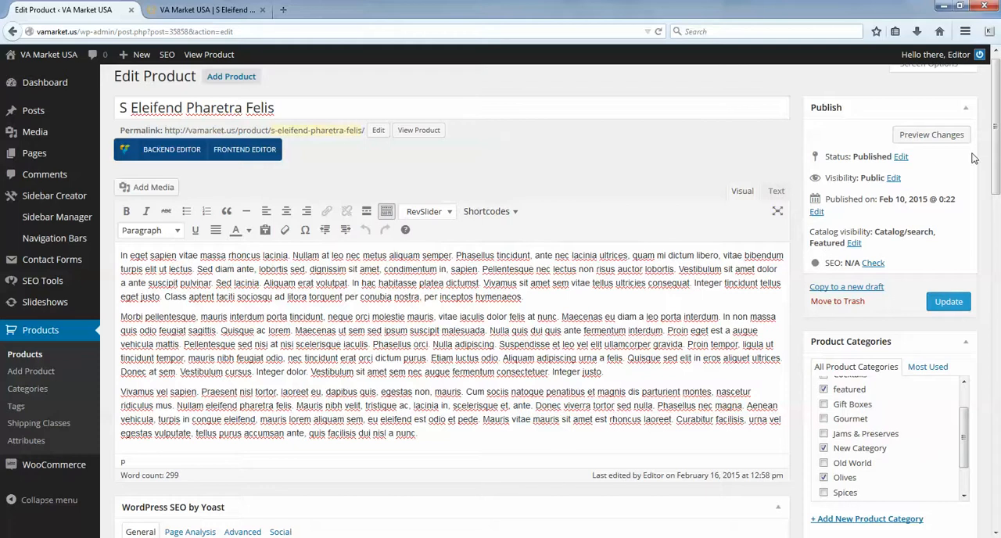
- Highlight the whole main description text in the product editor to review it
{"action": "left_click_drag", "start_coordinate": [996, 123], "coordinate": [987, 145]}
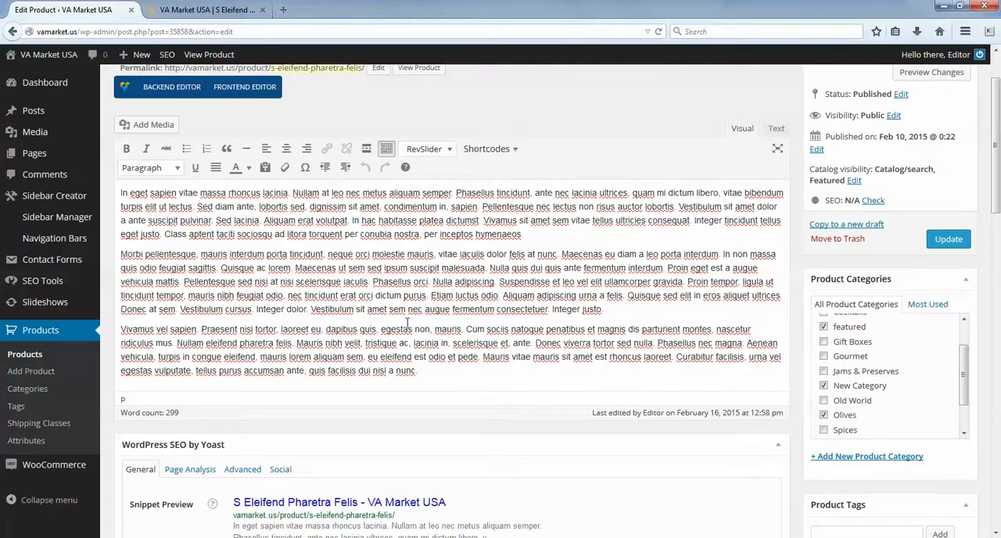
{"action": "left_click_drag", "start_coordinate": [462, 385], "coordinate": [117, 187]}
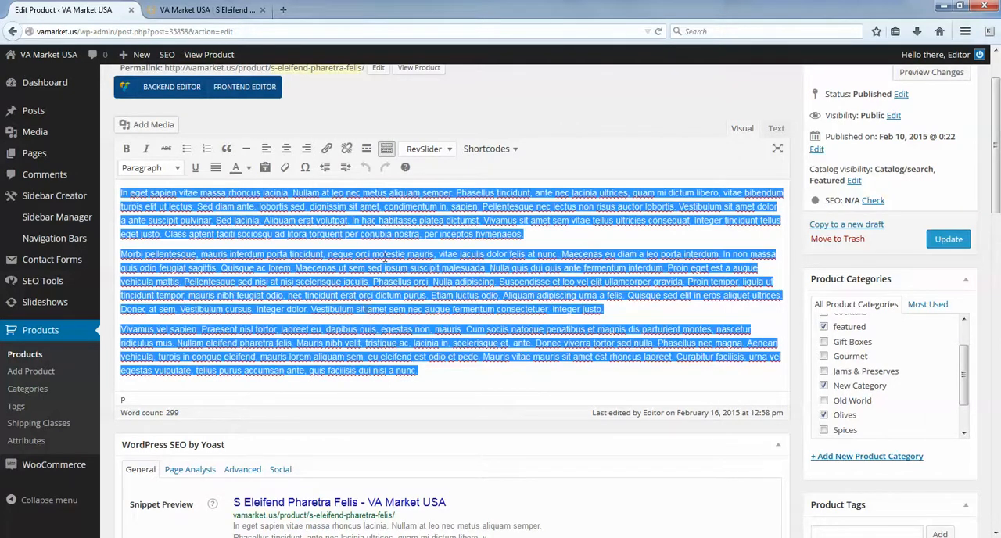
{"action": "left_click", "coordinate": [427, 364]}
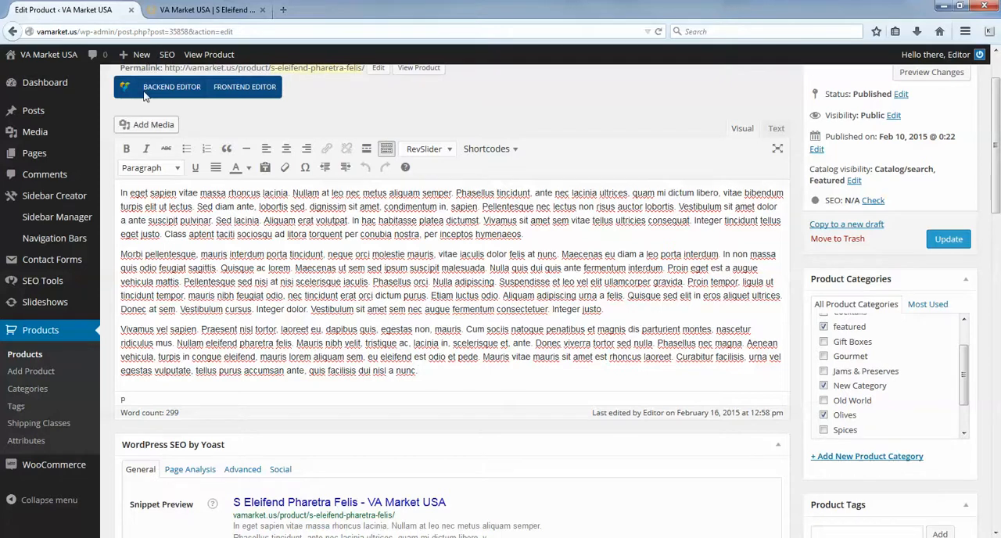
- Examine the title, short description and full Product Description on the live product page, then return to the product editor
{"action": "left_click", "coordinate": [203, 9]}
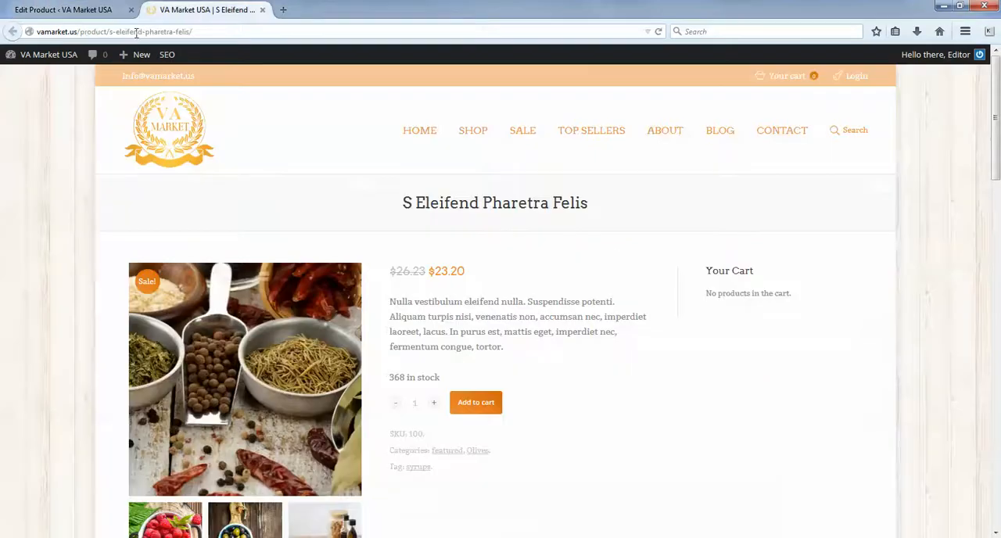
{"action": "triple_click", "coordinate": [434, 206]}
{"action": "left_click", "coordinate": [618, 245]}
{"action": "left_click_drag", "start_coordinate": [527, 356], "coordinate": [400, 301]}
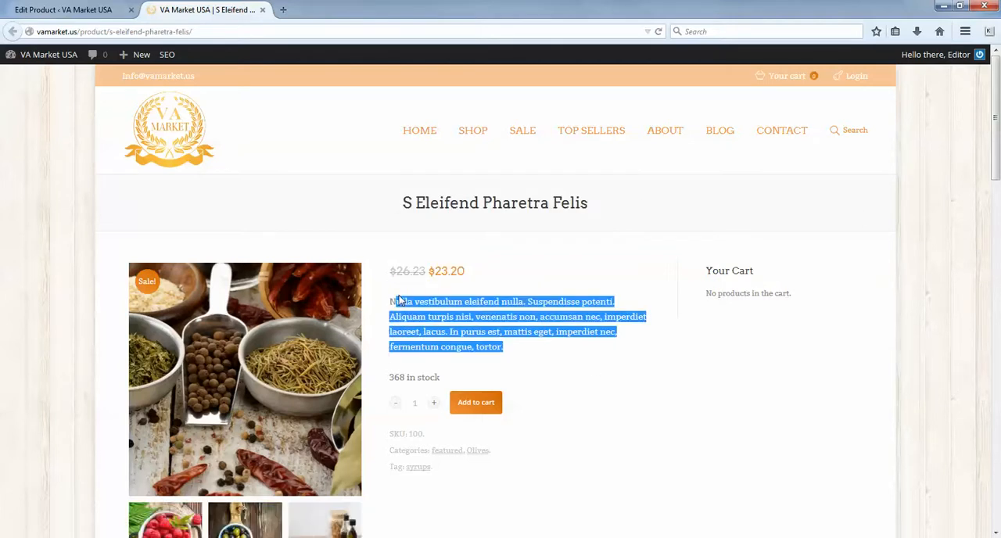
{"action": "left_click", "coordinate": [427, 327]}
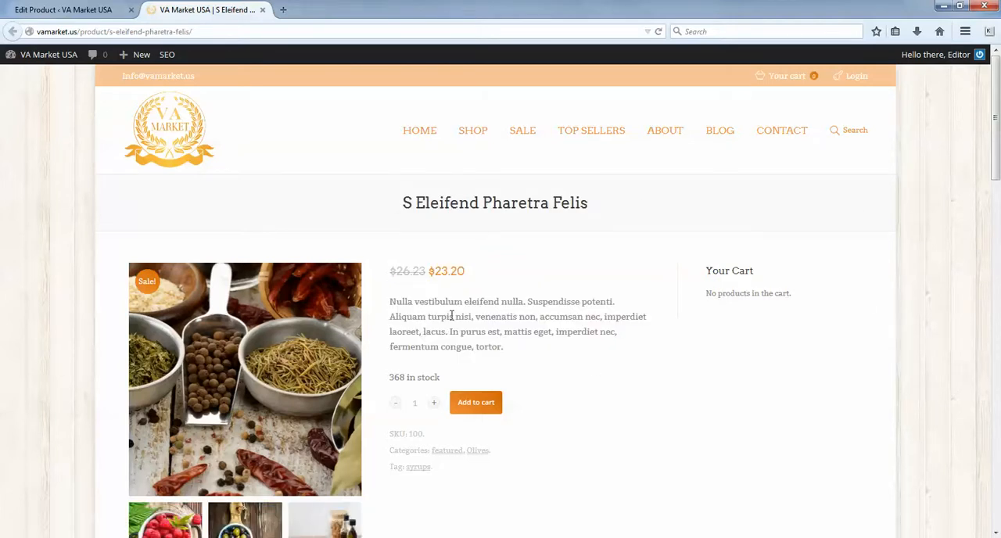
{"action": "left_click_drag", "start_coordinate": [995, 113], "coordinate": [994, 114]}
{"action": "scroll", "coordinate": [648, 360], "scroll_direction": "down", "scroll_amount": 10}
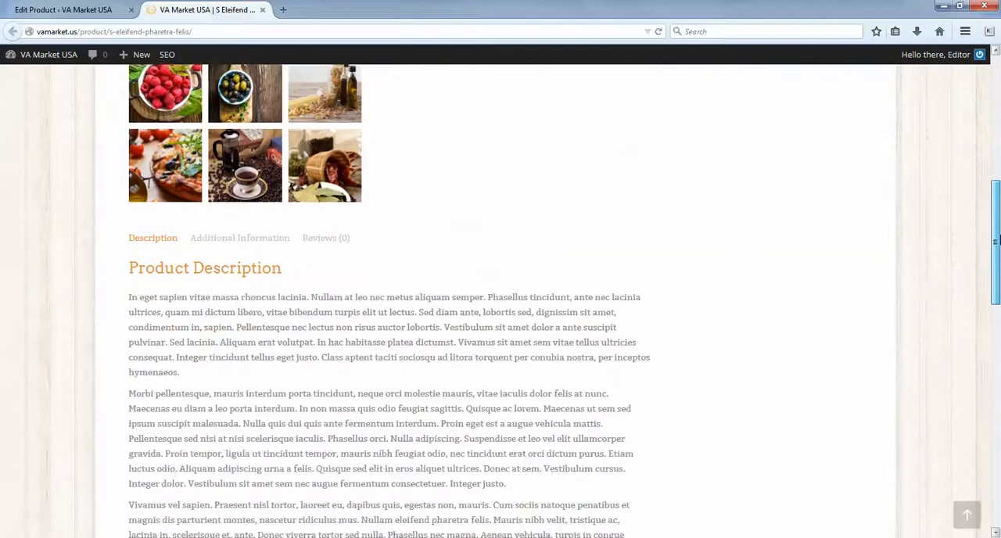
{"action": "left_click_drag", "start_coordinate": [563, 467], "coordinate": [131, 198]}
{"action": "left_click", "coordinate": [63, 9]}
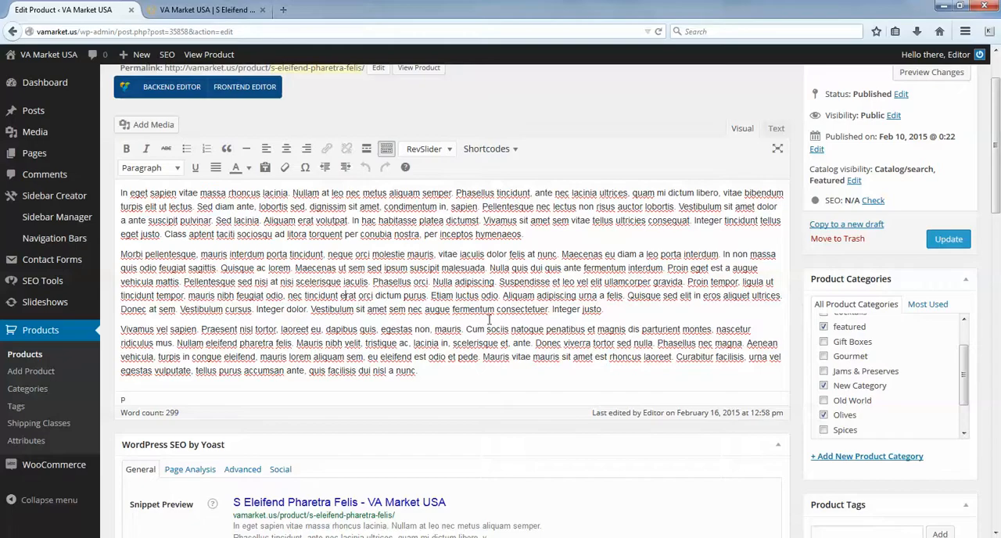
{"action": "key", "text": "ctrl+Tab"}
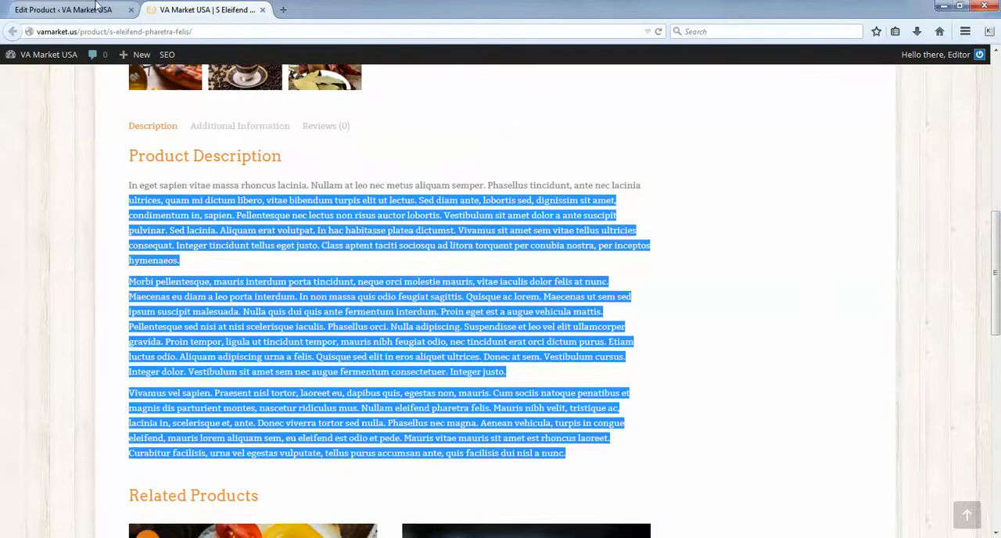
{"action": "key", "text": "ctrl+Tab"}
- Hide the description editor's second row of formatting tools and show it again
{"action": "left_click_drag", "start_coordinate": [429, 382], "coordinate": [119, 192]}
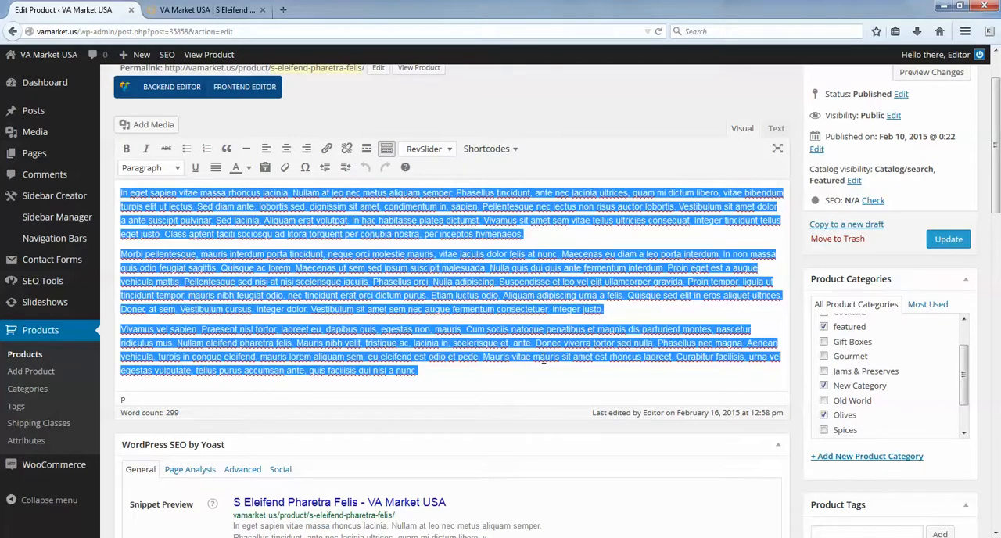
{"action": "left_click", "coordinate": [386, 149]}
{"action": "left_click", "coordinate": [525, 380]}
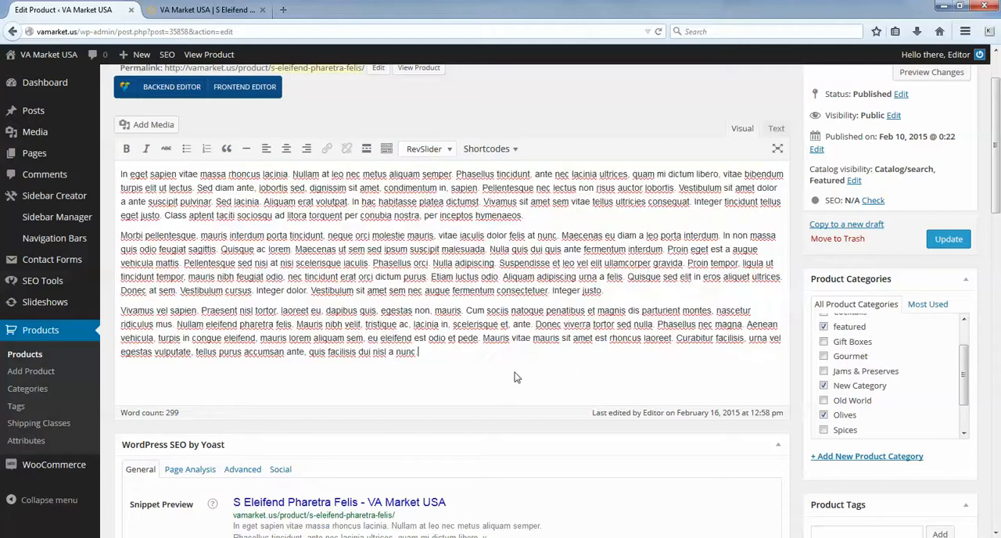
{"action": "left_click", "coordinate": [387, 148]}
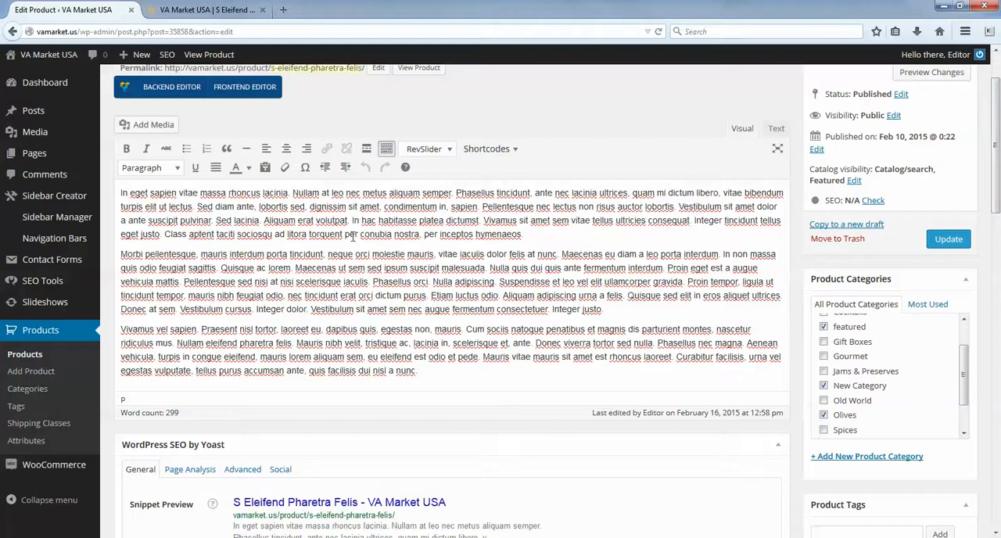
- Add a new product category named Brand New Category
{"action": "left_click_drag", "start_coordinate": [997, 165], "coordinate": [997, 185]}
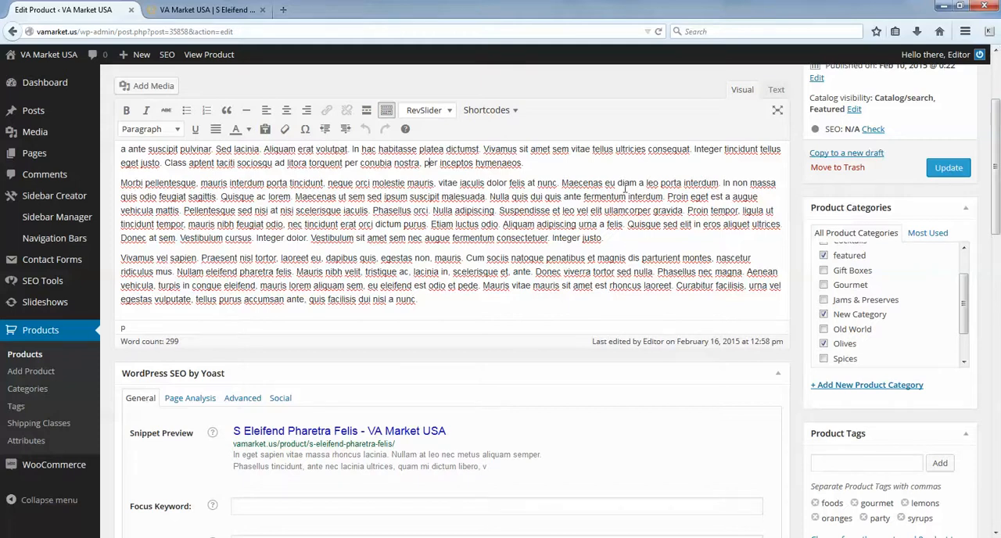
{"action": "left_click_drag", "start_coordinate": [996, 210], "coordinate": [995, 223]}
{"action": "left_click_drag", "start_coordinate": [967, 263], "coordinate": [968, 243]}
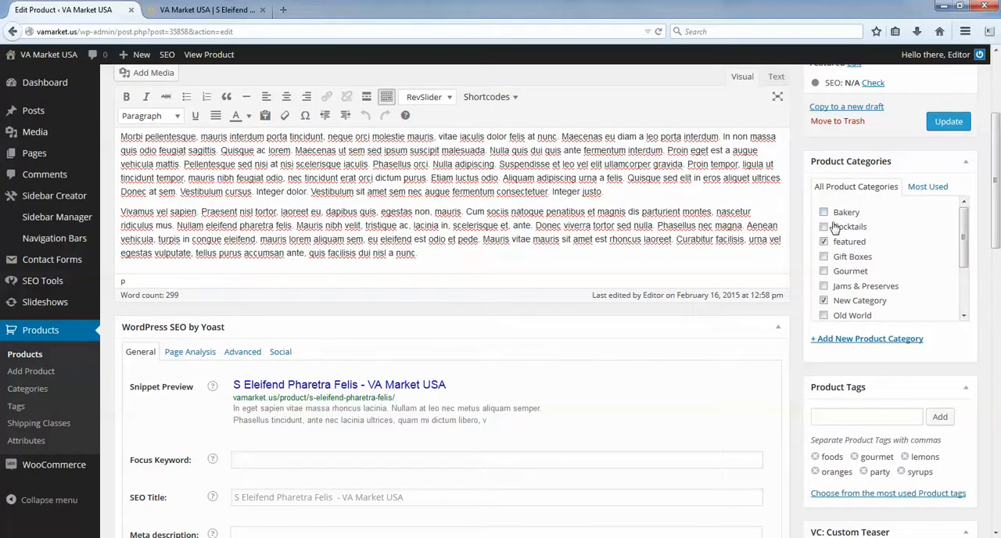
{"action": "left_click_drag", "start_coordinate": [968, 248], "coordinate": [974, 290]}
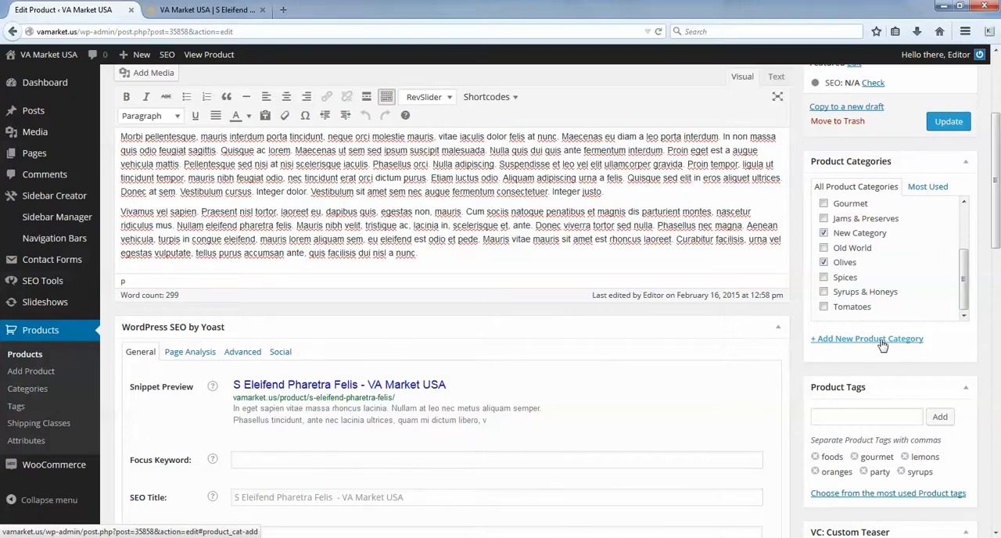
{"action": "left_click", "coordinate": [844, 340]}
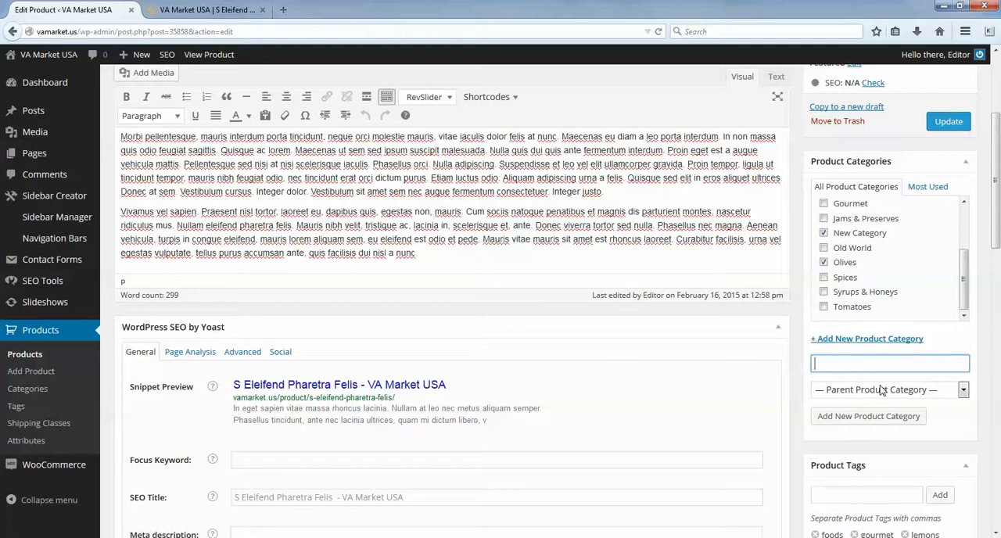
{"action": "type", "text": "Brand New Category"}
{"action": "left_click", "coordinate": [867, 416]}
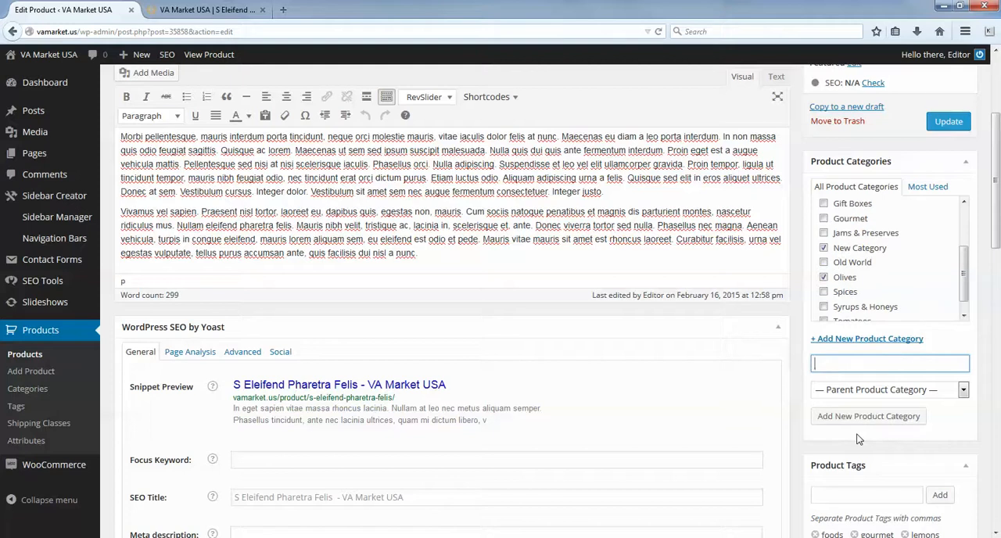
- Remove the product from the category called New Category
{"action": "left_click_drag", "start_coordinate": [965, 283], "coordinate": [974, 248]}
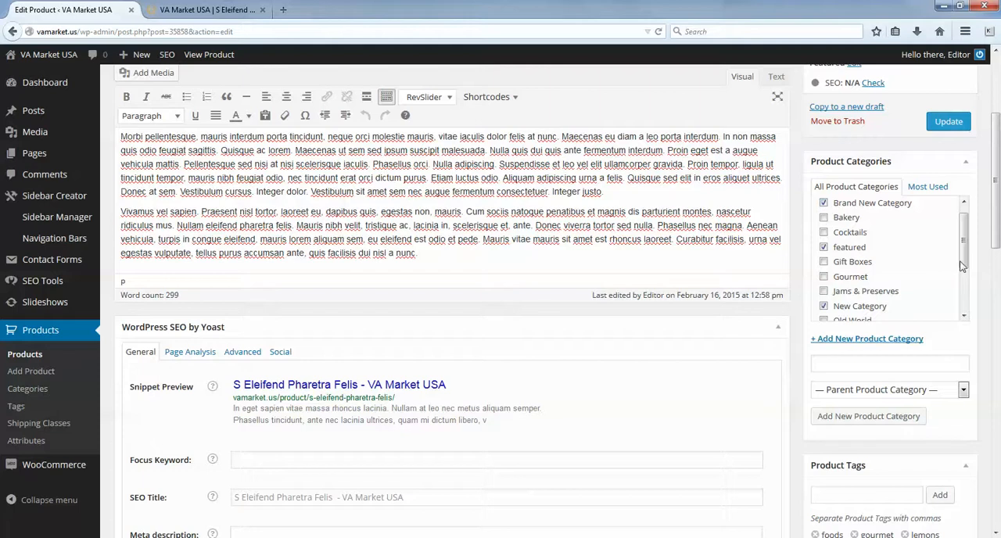
{"action": "left_click", "coordinate": [824, 220]}
{"action": "left_click", "coordinate": [823, 219]}
{"action": "left_click_drag", "start_coordinate": [964, 252], "coordinate": [964, 258]}
{"action": "left_click", "coordinate": [824, 294]}
{"action": "scroll", "coordinate": [943, 235], "scroll_direction": "down", "scroll_amount": 1}
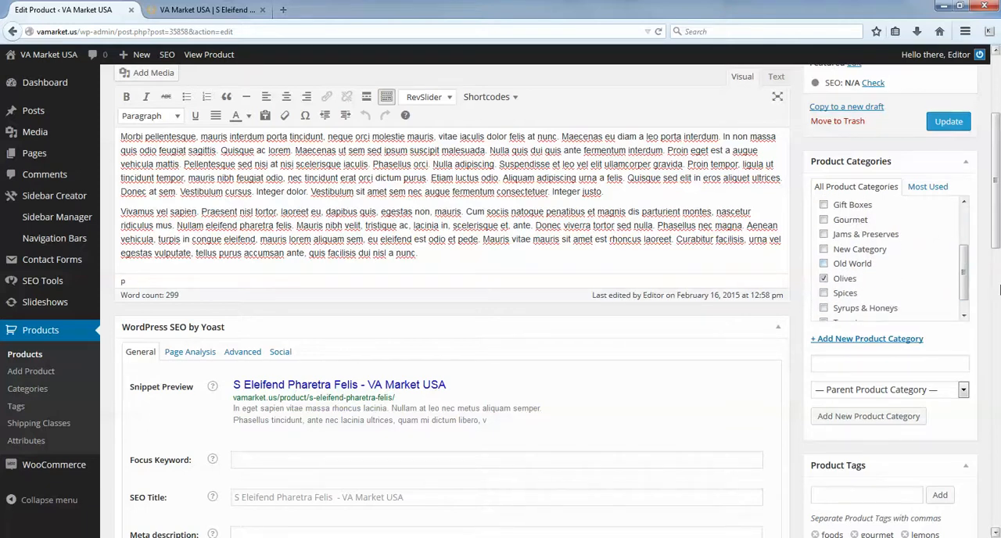
{"action": "left_click_drag", "start_coordinate": [967, 292], "coordinate": [996, 233]}
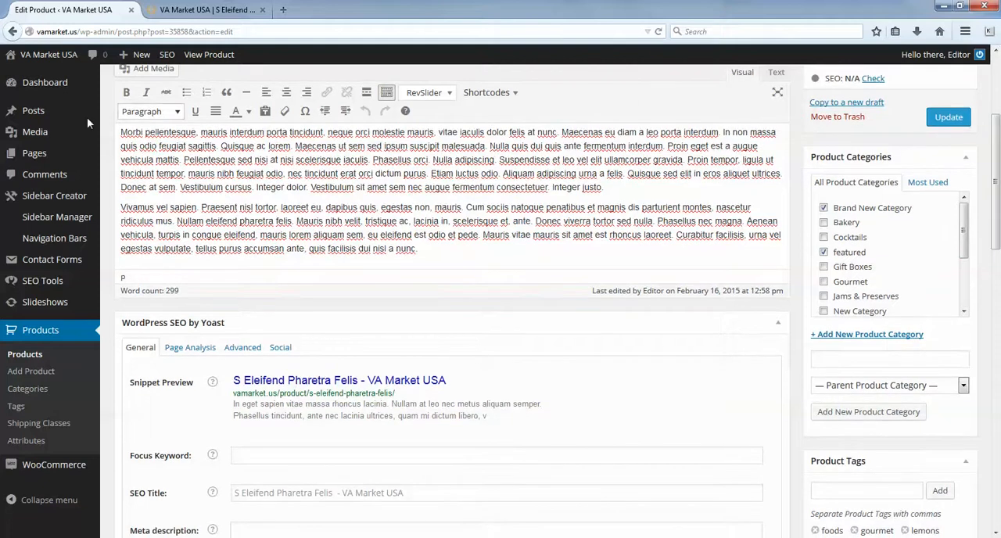
- Remove the foods, gourmet and lemons tags from the product
{"action": "scroll", "coordinate": [998, 183], "scroll_direction": "down", "scroll_amount": 2}
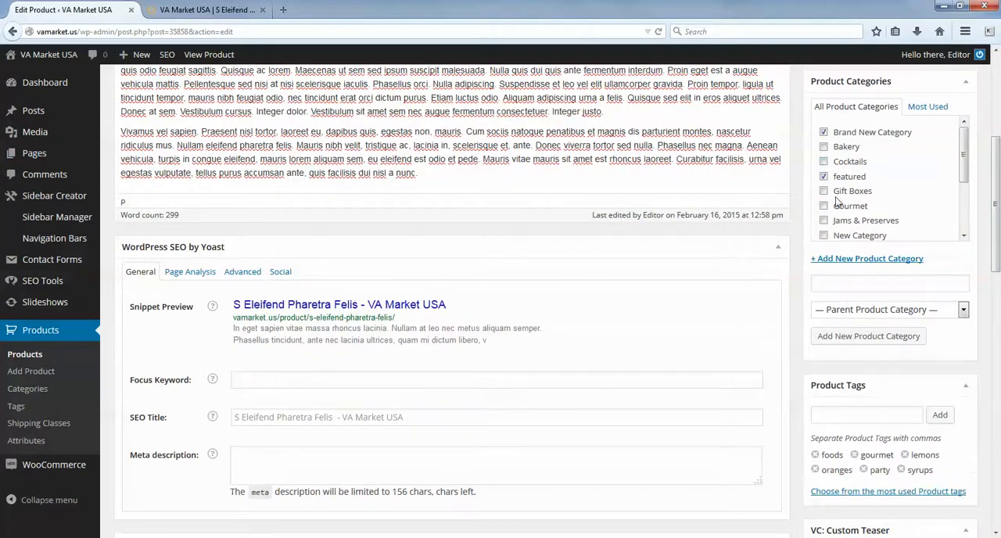
{"action": "left_click_drag", "start_coordinate": [998, 178], "coordinate": [998, 228]}
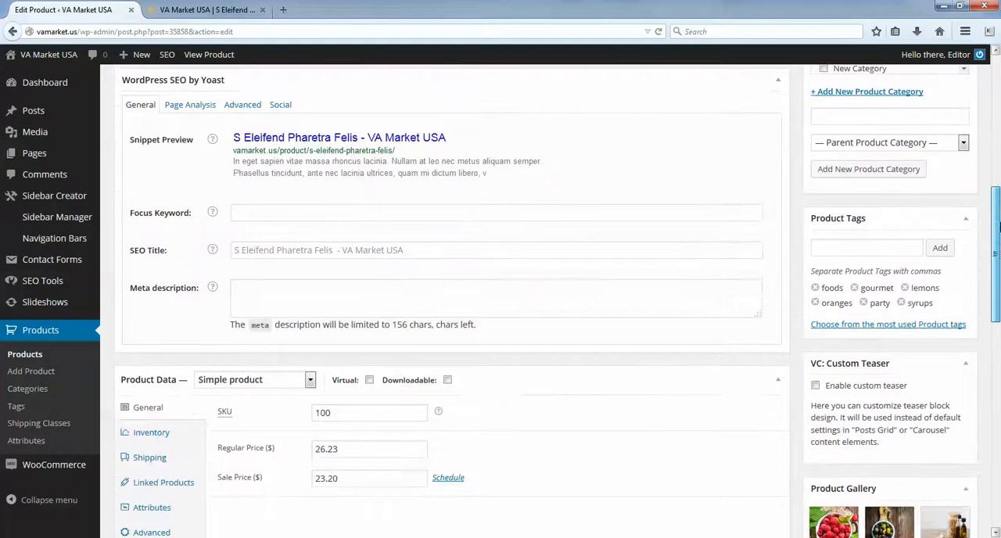
{"action": "left_click", "coordinate": [858, 251]}
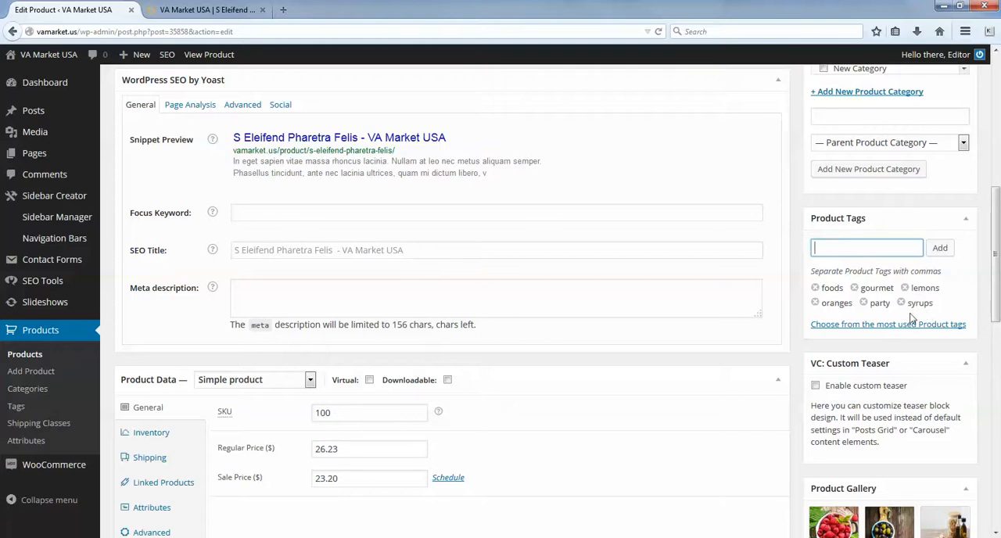
{"action": "left_click", "coordinate": [815, 288]}
{"action": "left_click", "coordinate": [815, 288]}
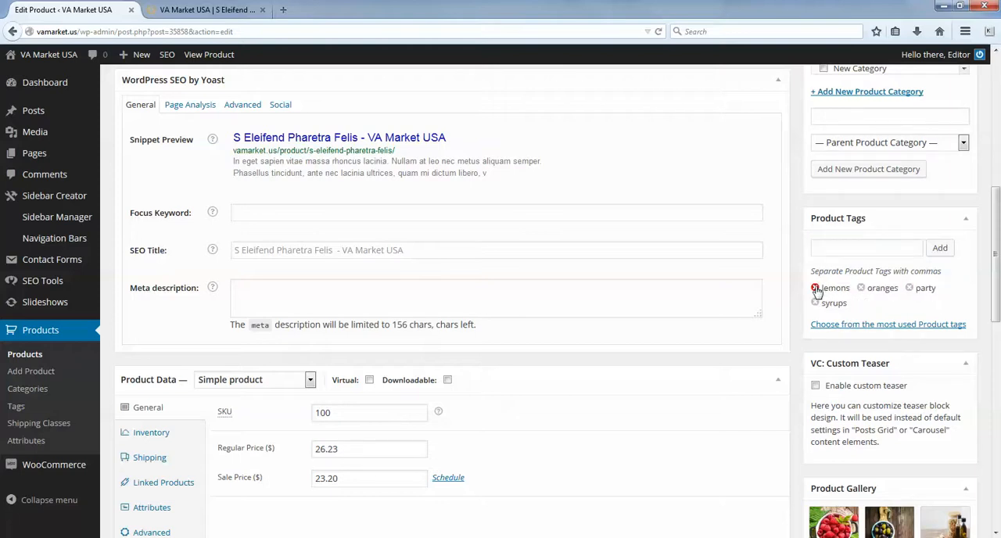
{"action": "left_click", "coordinate": [816, 289]}
- Add the tags gourmet, foods, party foods and greens to the product
{"action": "left_click", "coordinate": [841, 249]}
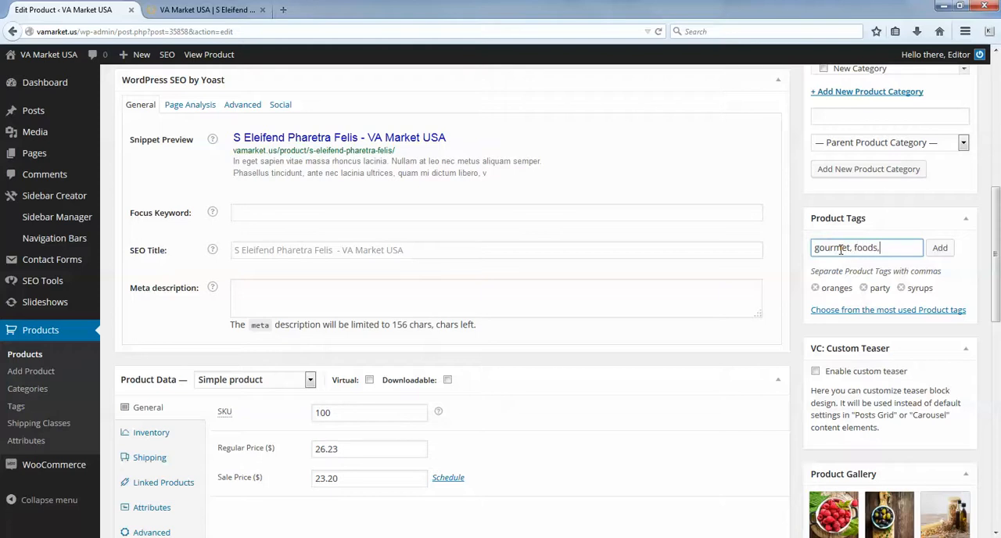
{"action": "type", "text": "good"}
{"action": "type", "text": "s,"}
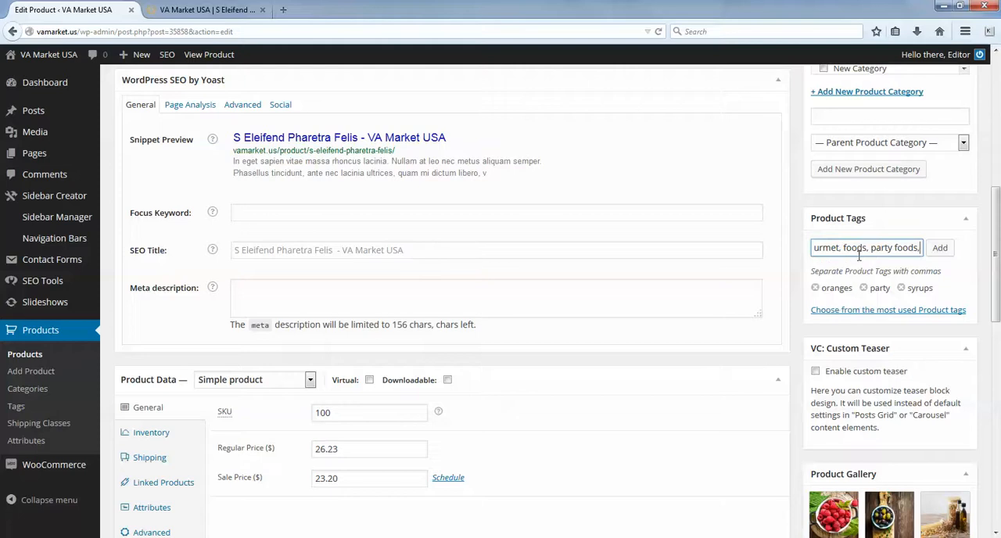
{"action": "left_click", "coordinate": [939, 249]}
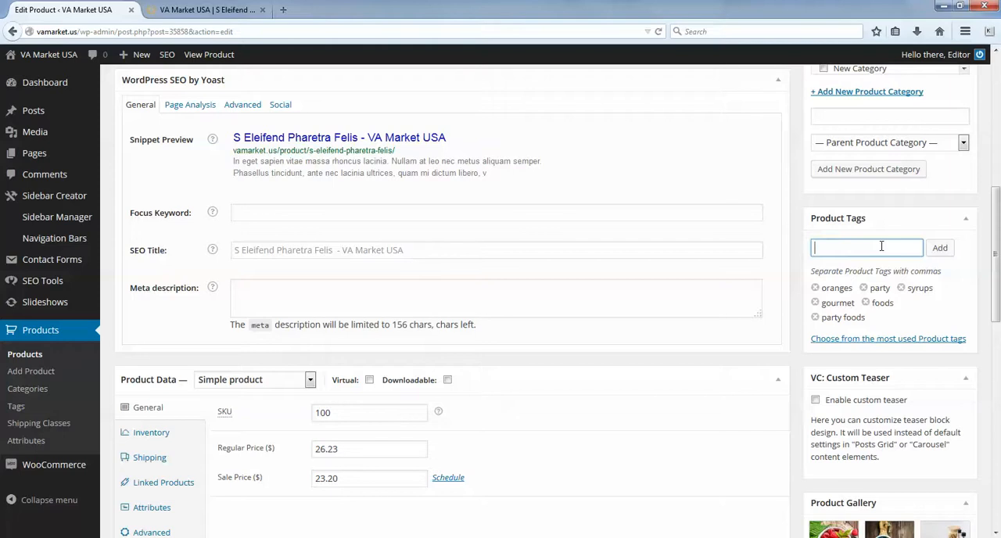
{"action": "key", "text": "Return"}
- Compare the product gallery and featured image in the editor with the images on the live product page
{"action": "left_click_drag", "start_coordinate": [1000, 285], "coordinate": [1000, 291]}
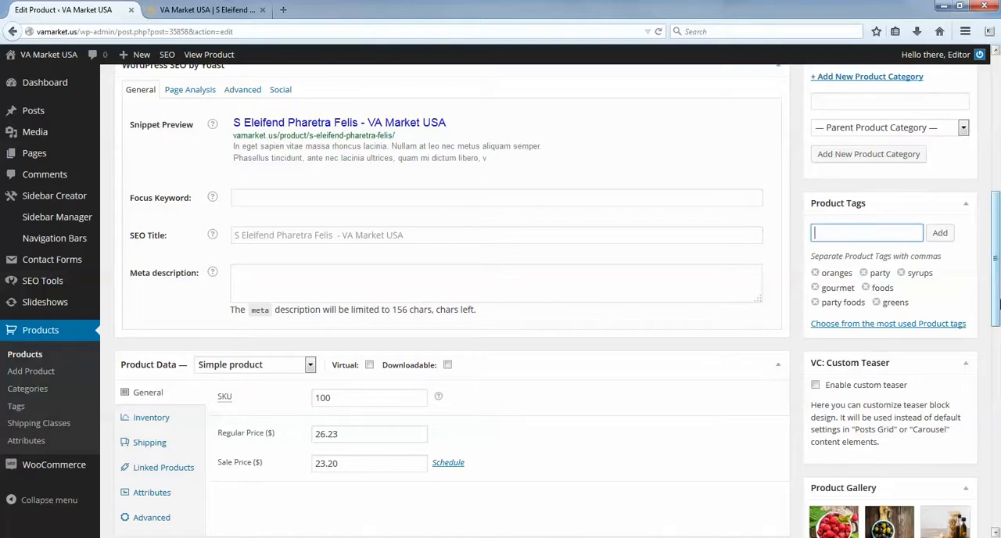
{"action": "scroll", "coordinate": [995, 287], "scroll_direction": "down", "scroll_amount": 3}
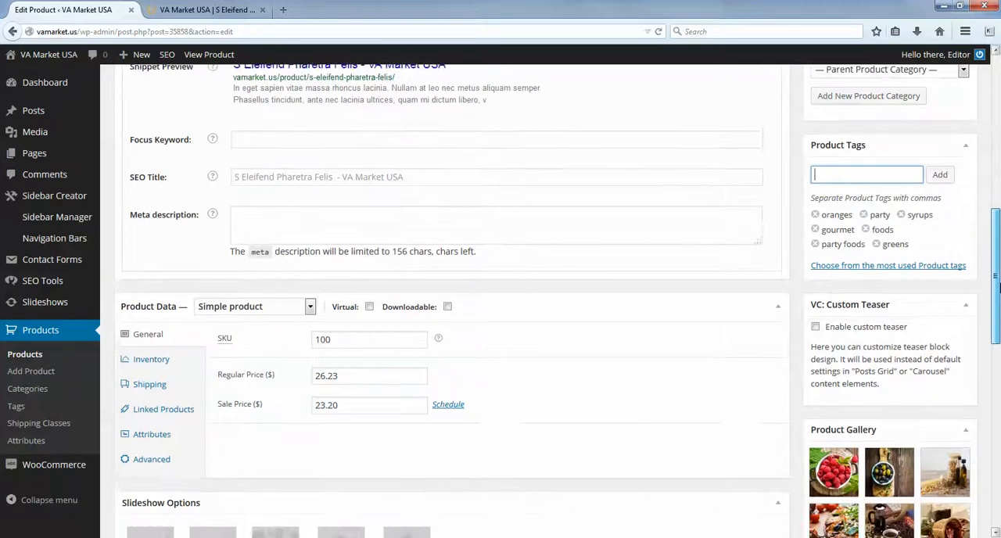
{"action": "scroll", "coordinate": [999, 309], "scroll_direction": "down", "scroll_amount": 4}
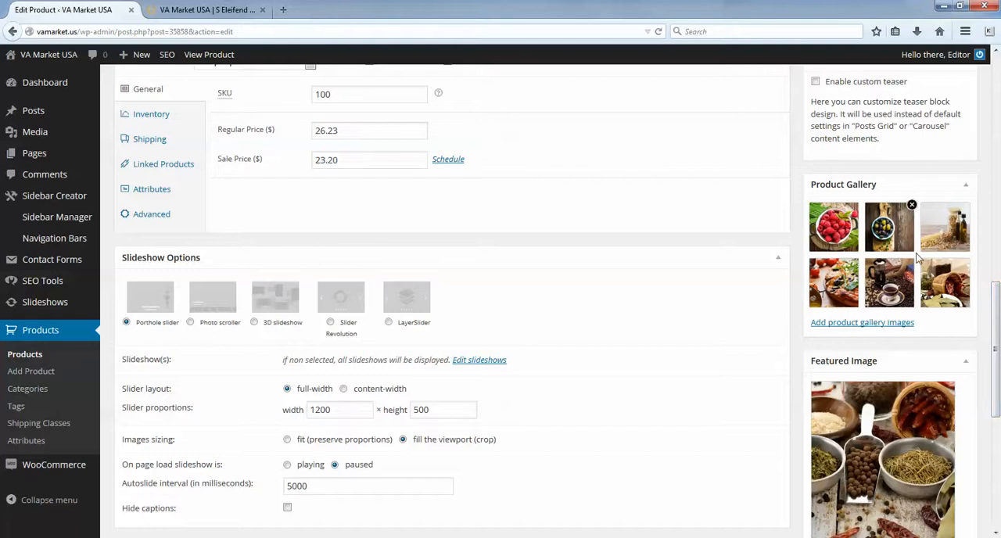
{"action": "scroll", "coordinate": [999, 362], "scroll_direction": "down", "scroll_amount": 2}
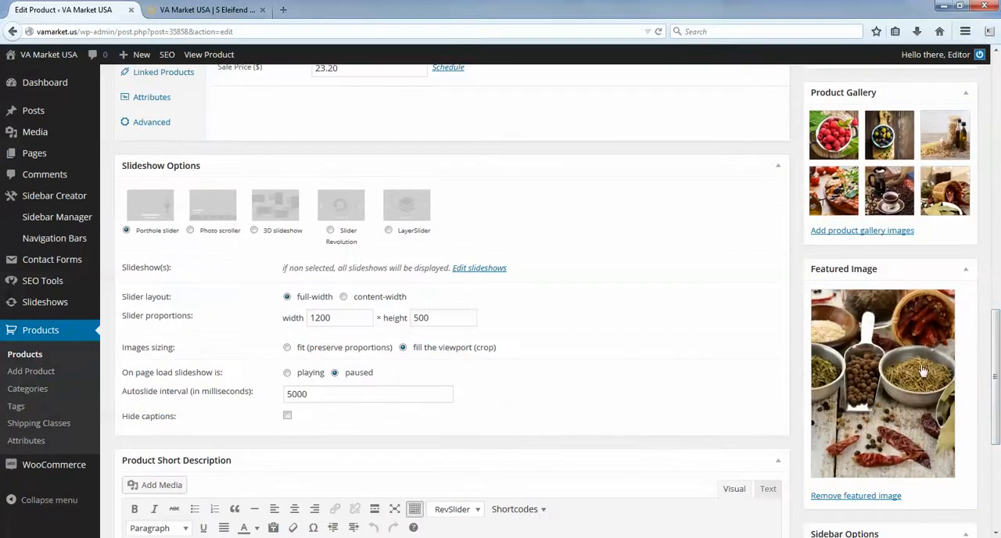
{"action": "left_click", "coordinate": [168, 11]}
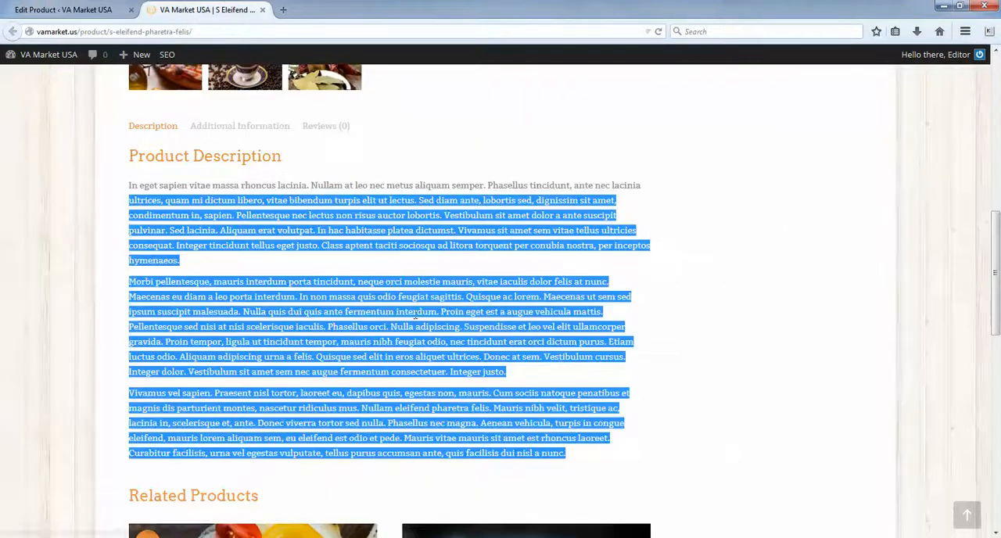
{"action": "left_click", "coordinate": [476, 271]}
{"action": "scroll", "coordinate": [477, 270], "scroll_direction": "up", "scroll_amount": 4}
{"action": "scroll", "coordinate": [345, 229], "scroll_direction": "up", "scroll_amount": 5}
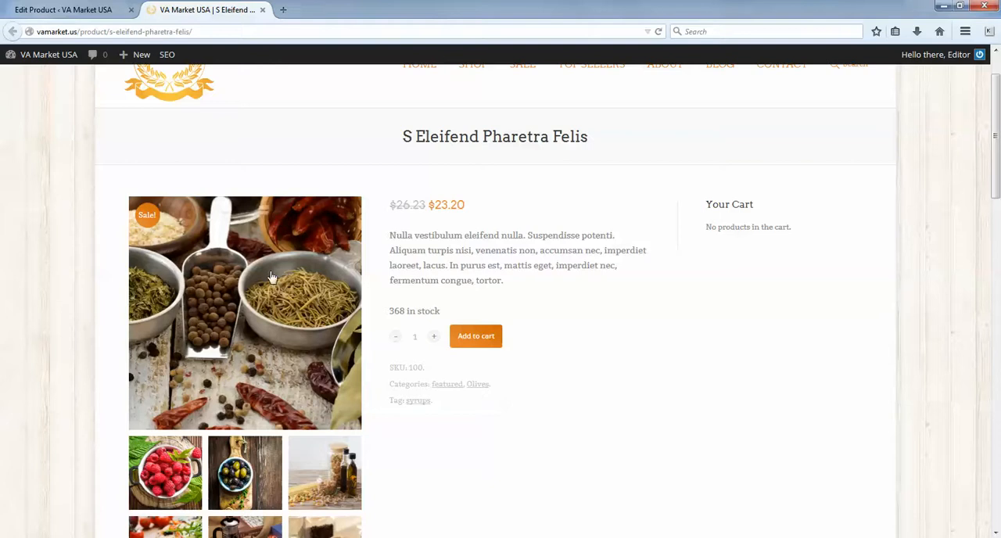
{"action": "left_click", "coordinate": [74, 11]}
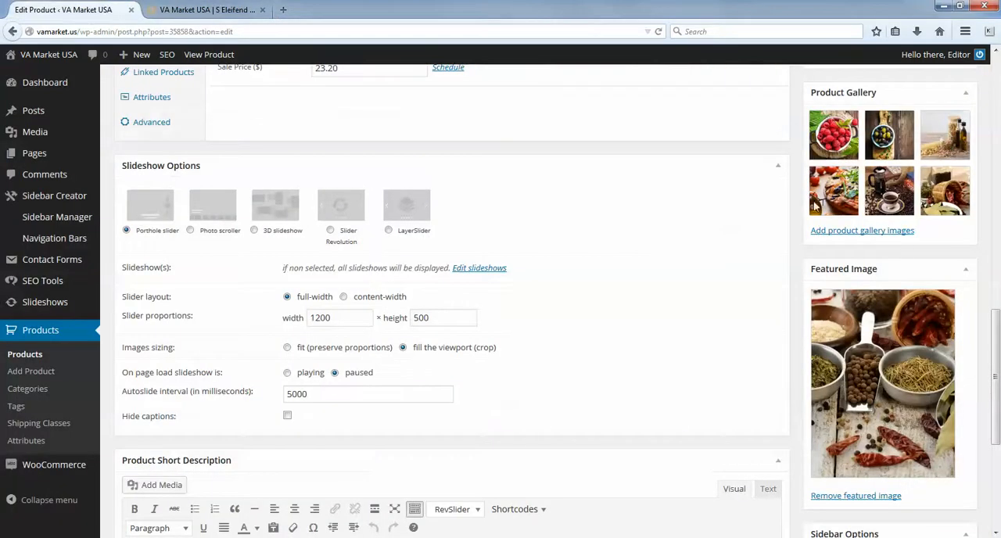
{"action": "left_click", "coordinate": [215, 7]}
{"action": "scroll", "coordinate": [357, 384], "scroll_direction": "down", "scroll_amount": 3}
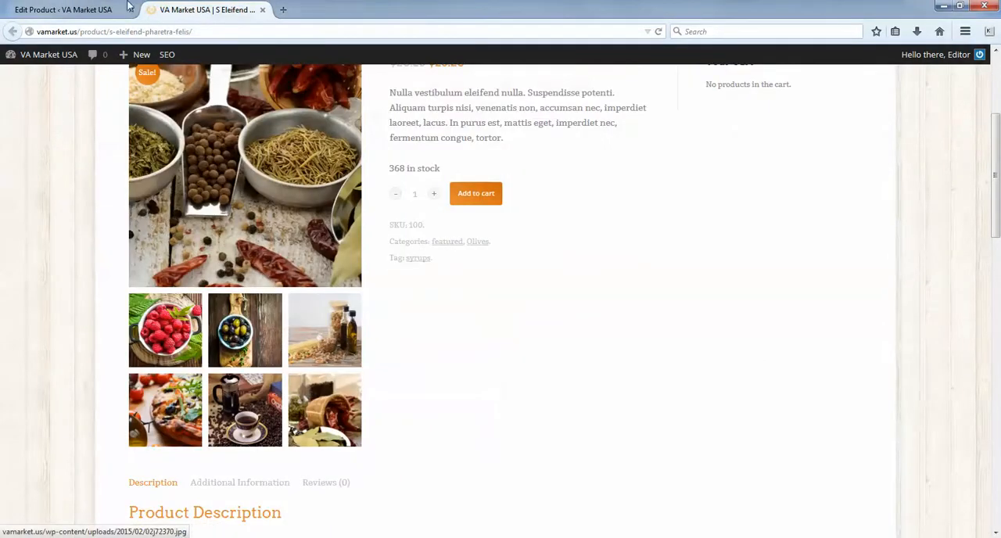
- Return to the product editor and remove the product's featured image
{"action": "left_click", "coordinate": [81, 10]}
{"action": "scroll", "coordinate": [993, 329], "scroll_direction": "down", "scroll_amount": 1}
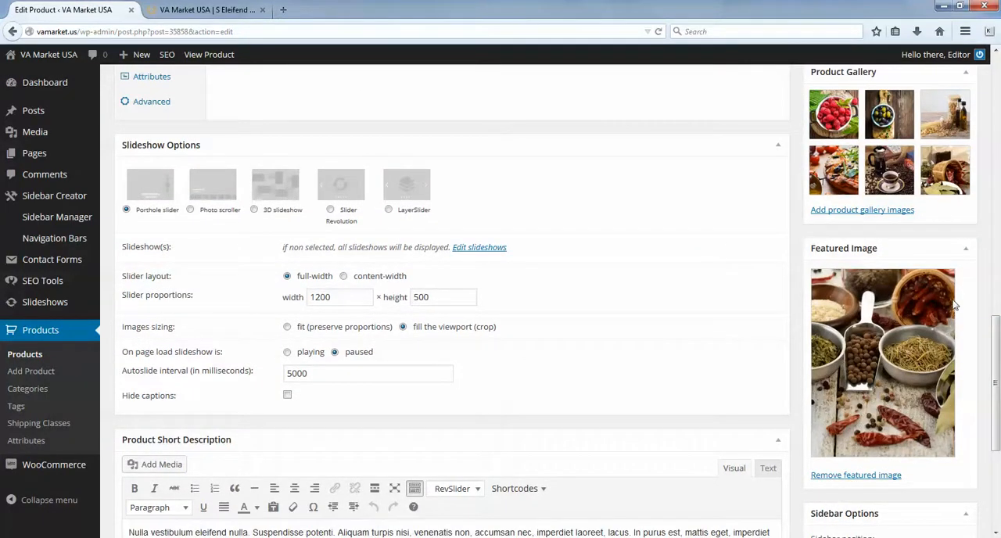
{"action": "left_click", "coordinate": [844, 477]}
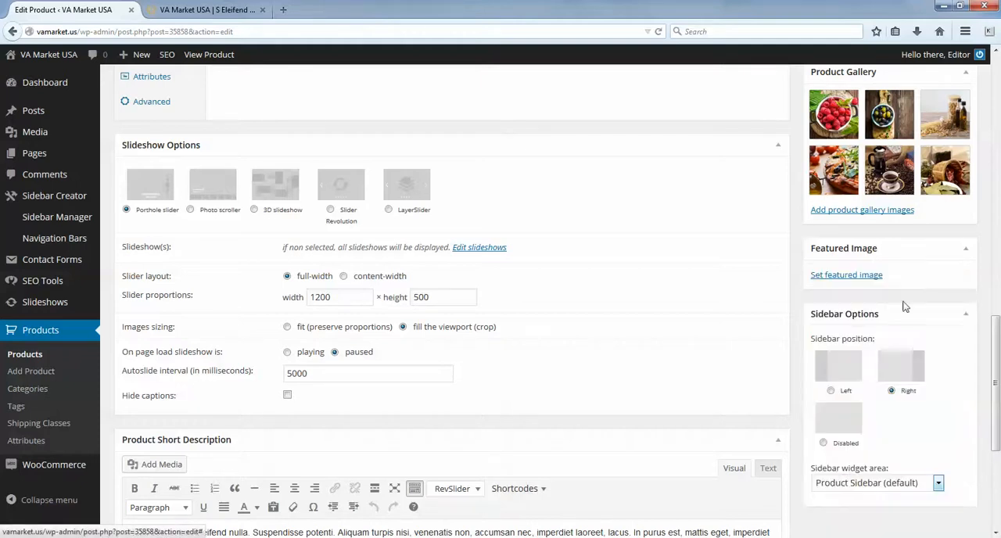
- Examine the media library and the file upload option available for setting the product image
{"action": "left_click", "coordinate": [843, 279]}
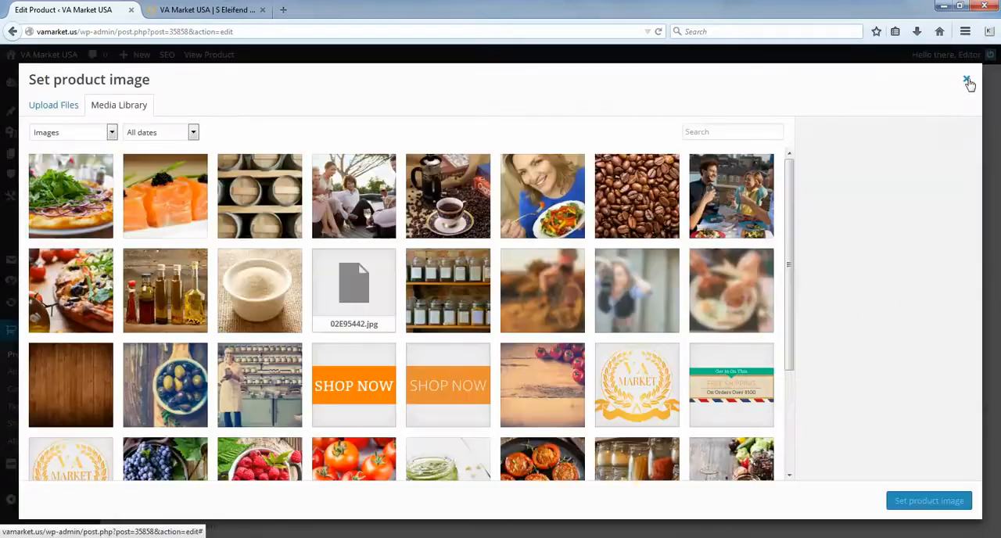
{"action": "left_click", "coordinate": [967, 79]}
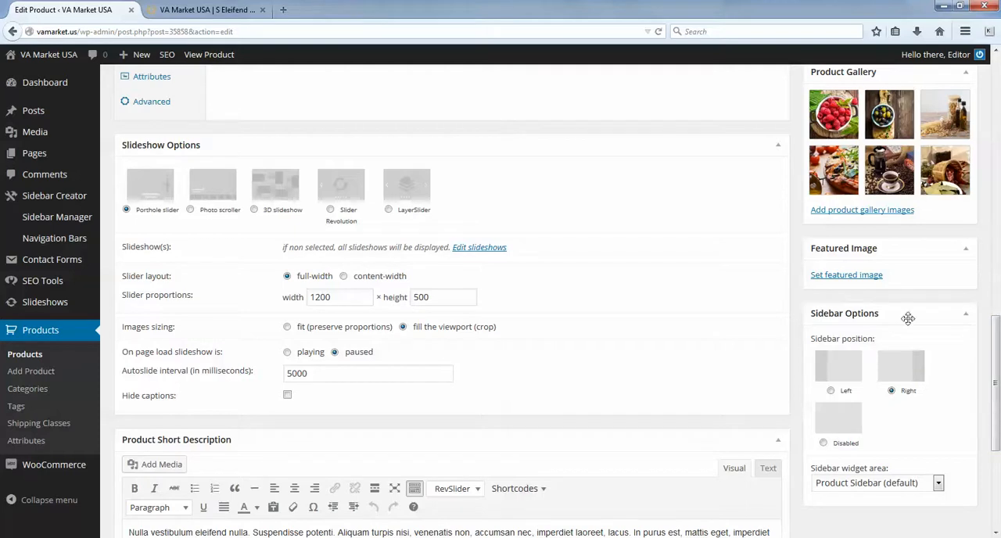
{"action": "left_click", "coordinate": [832, 278]}
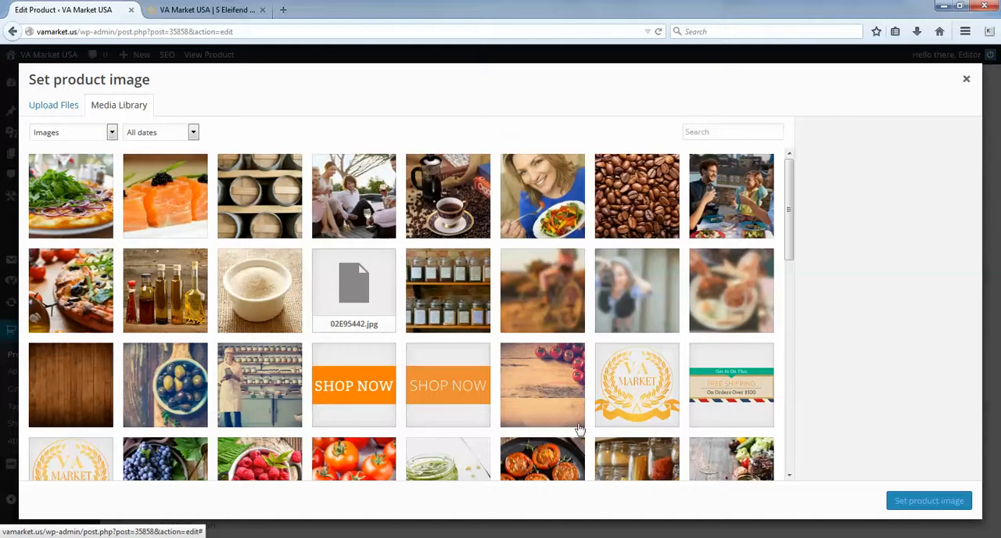
{"action": "left_click_drag", "start_coordinate": [790, 251], "coordinate": [822, 336]}
{"action": "left_click_drag", "start_coordinate": [789, 268], "coordinate": [799, 187]}
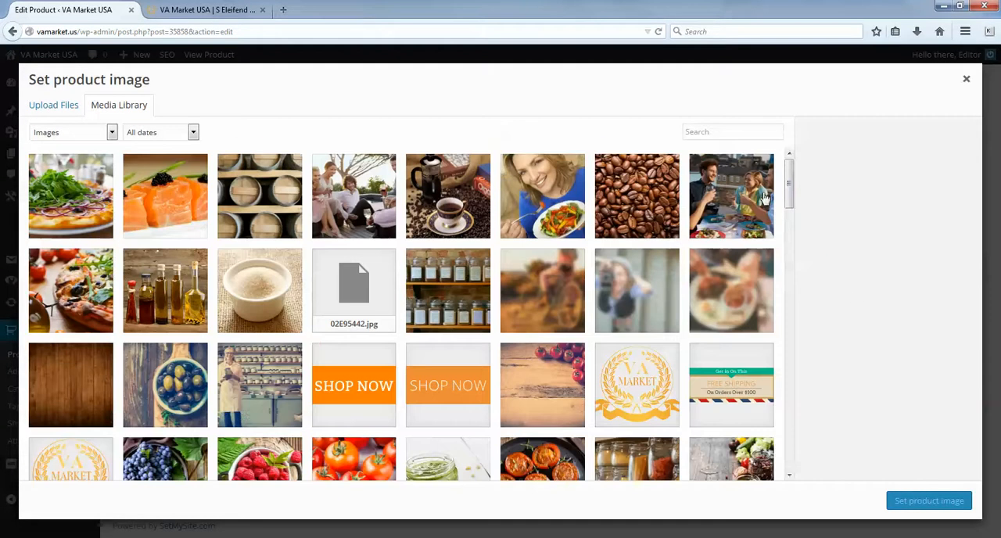
{"action": "left_click", "coordinate": [62, 107]}
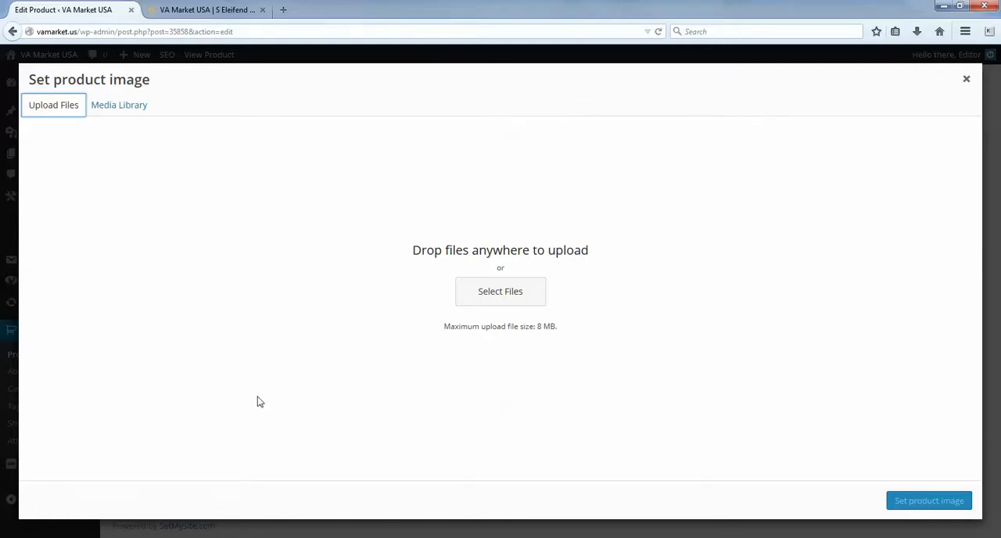
{"action": "left_click", "coordinate": [504, 294]}
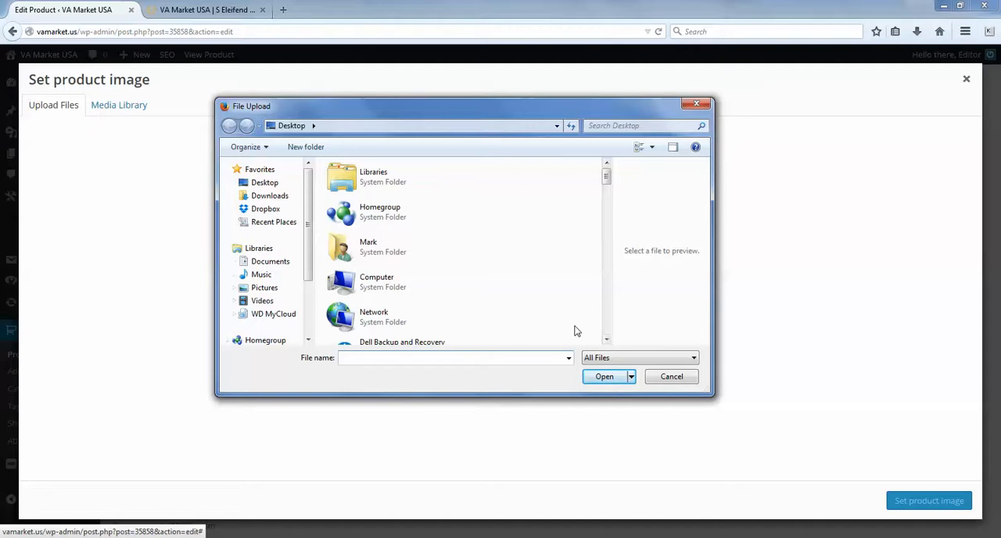
{"action": "left_click", "coordinate": [671, 377]}
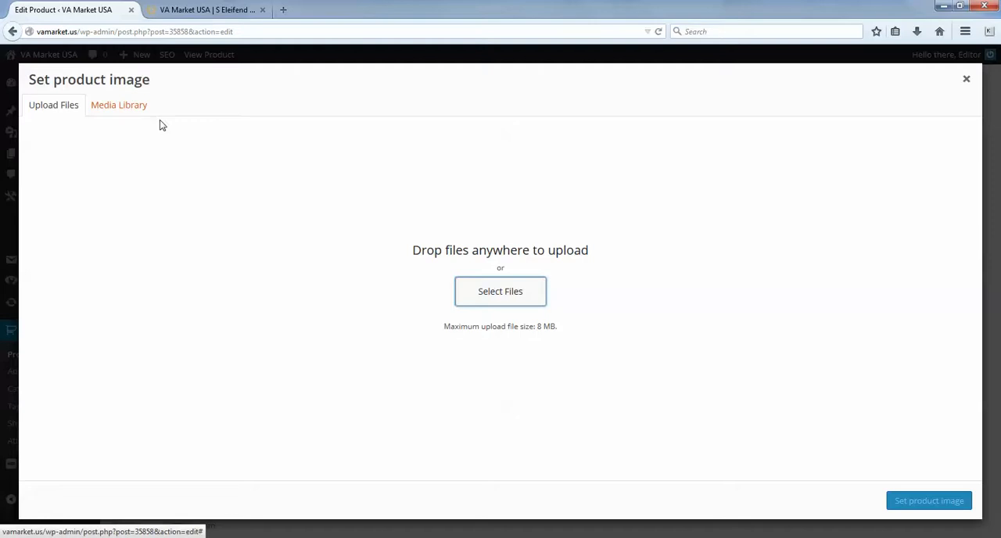
{"action": "left_click", "coordinate": [126, 109]}
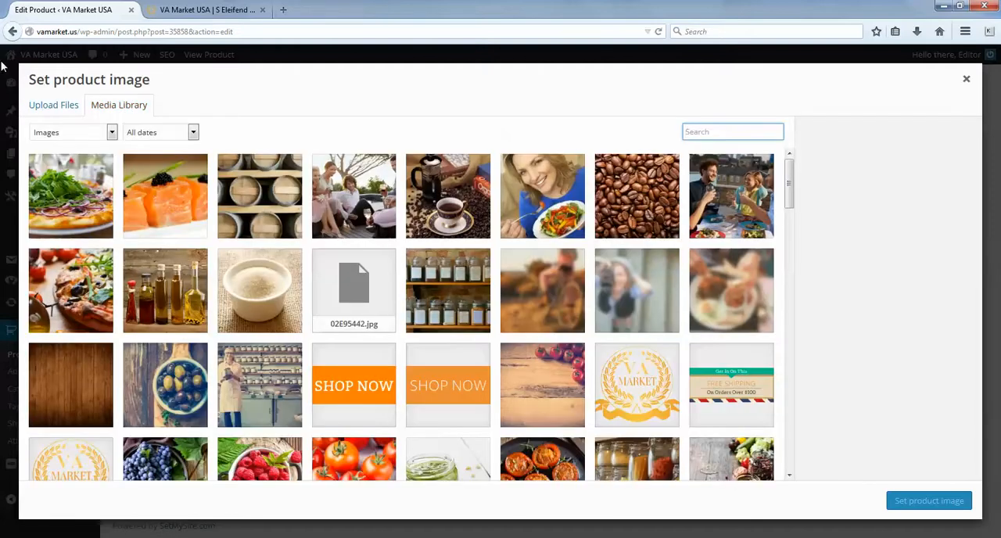
{"action": "left_click", "coordinate": [917, 509]}
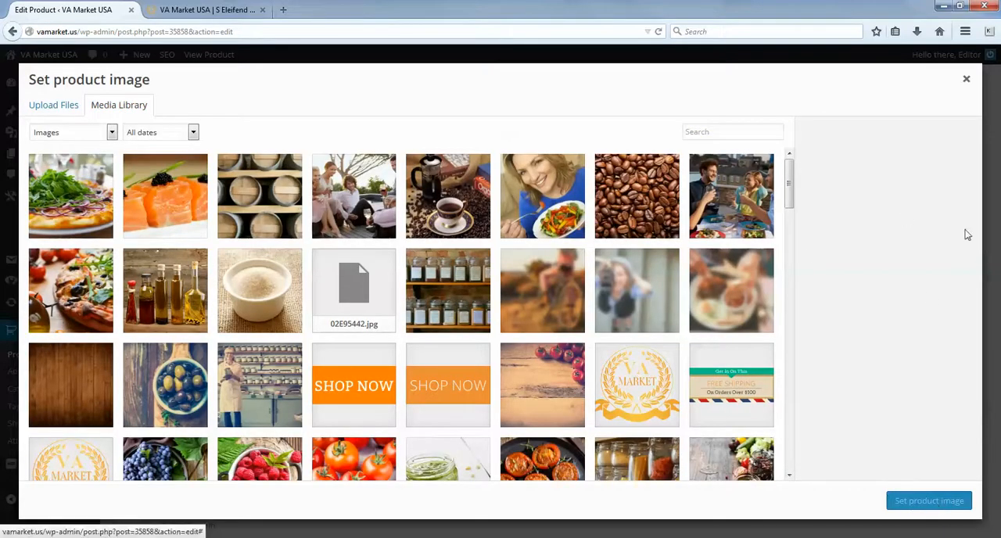
{"action": "left_click", "coordinate": [967, 80]}
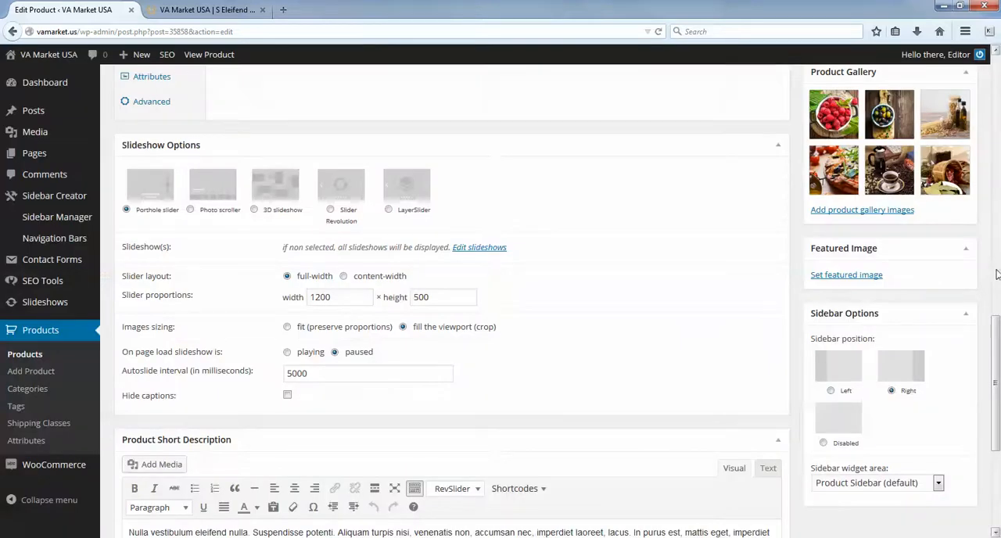
- Set the spices photo 02j72370.jpg from the media library as the product's featured image
{"action": "left_click", "coordinate": [865, 277]}
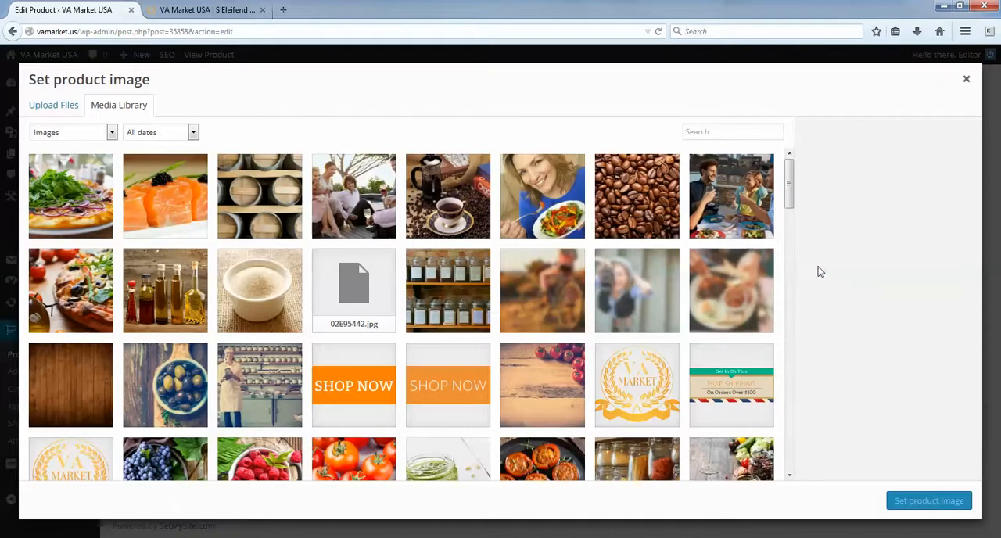
{"action": "left_click_drag", "start_coordinate": [790, 200], "coordinate": [786, 253]}
{"action": "left_click", "coordinate": [173, 403]}
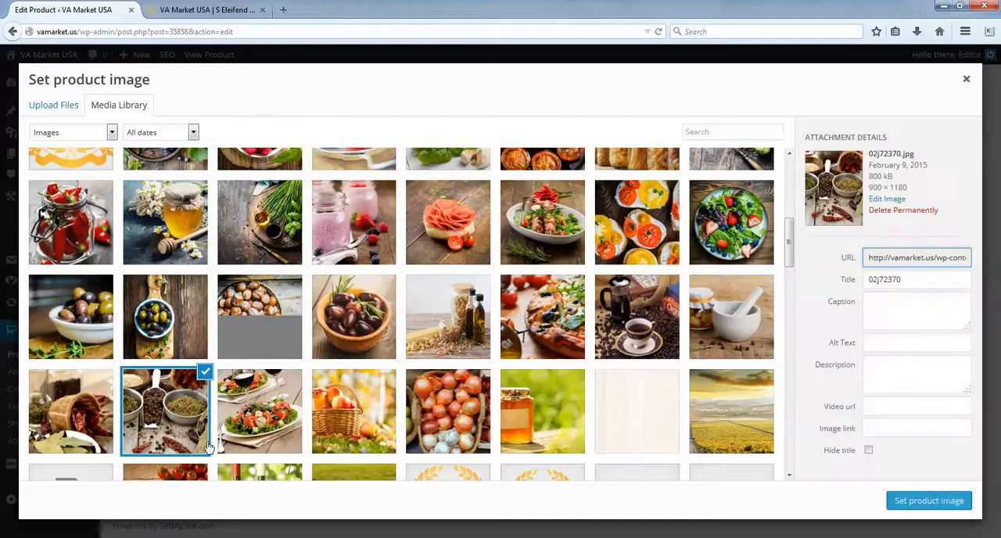
{"action": "left_click", "coordinate": [929, 501]}
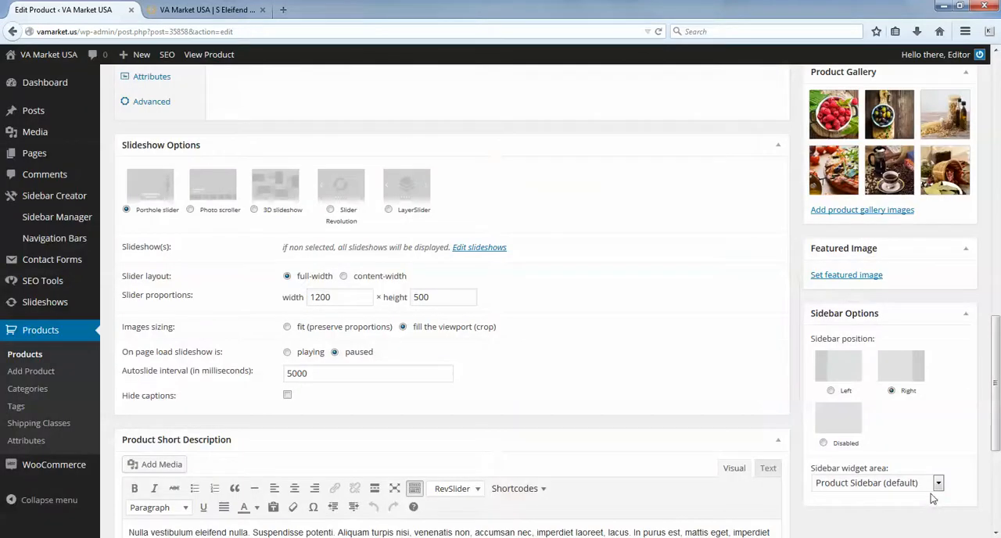
- Start adding product gallery images and select va-market-image-2.jpg in the media library
{"action": "left_click_drag", "start_coordinate": [998, 360], "coordinate": [998, 324]}
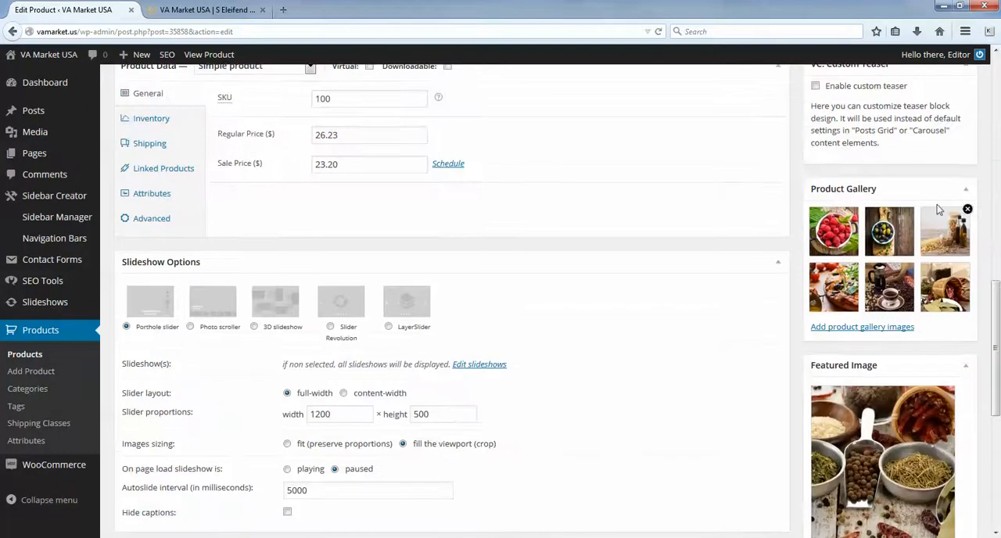
{"action": "left_click", "coordinate": [852, 335]}
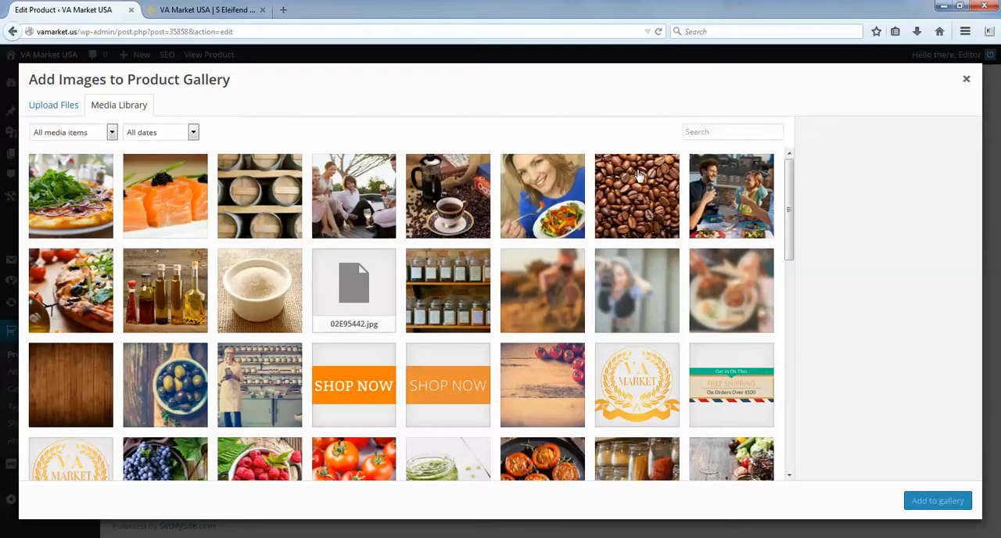
{"action": "left_click", "coordinate": [375, 189]}
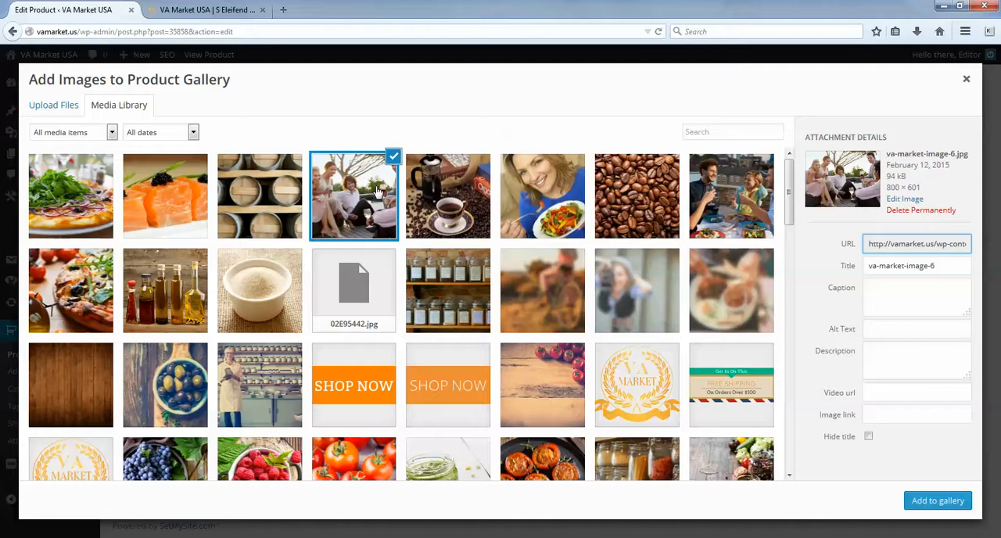
{"action": "left_click", "coordinate": [460, 192]}
{"action": "left_click", "coordinate": [532, 188]}
{"action": "left_click", "coordinate": [627, 200]}
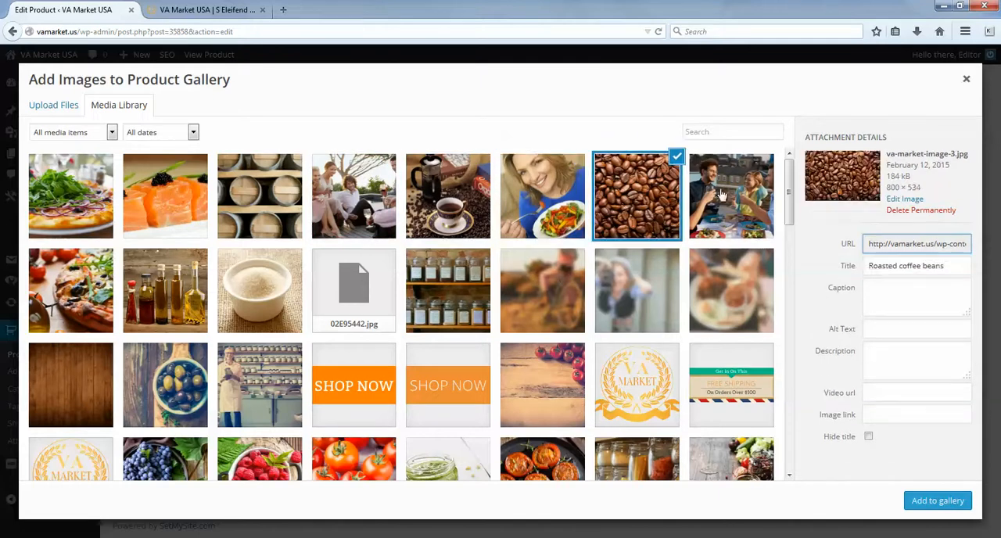
{"action": "left_click", "coordinate": [720, 193]}
- Check the file upload option for gallery images, dismiss the file chooser and return to the media library
{"action": "left_click", "coordinate": [68, 112]}
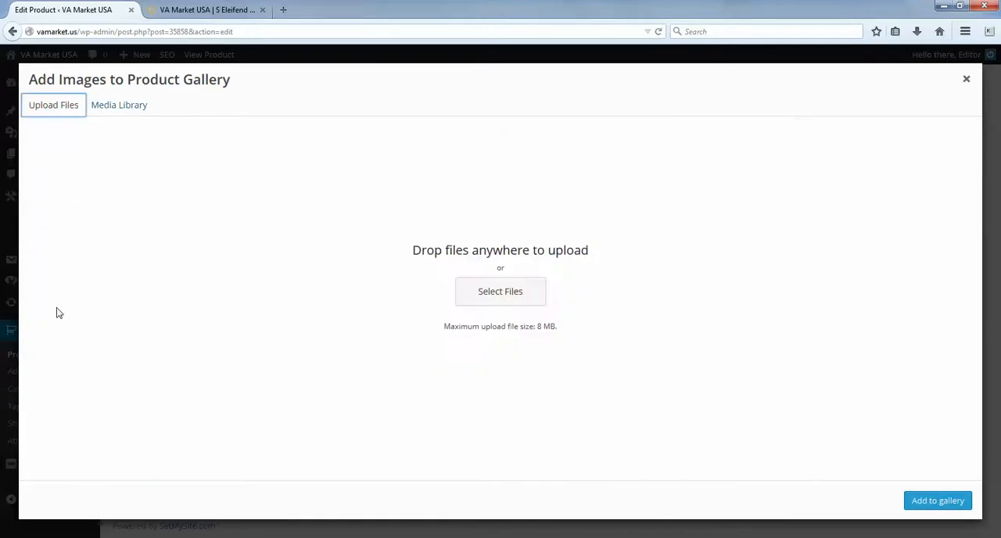
{"action": "left_click", "coordinate": [476, 287]}
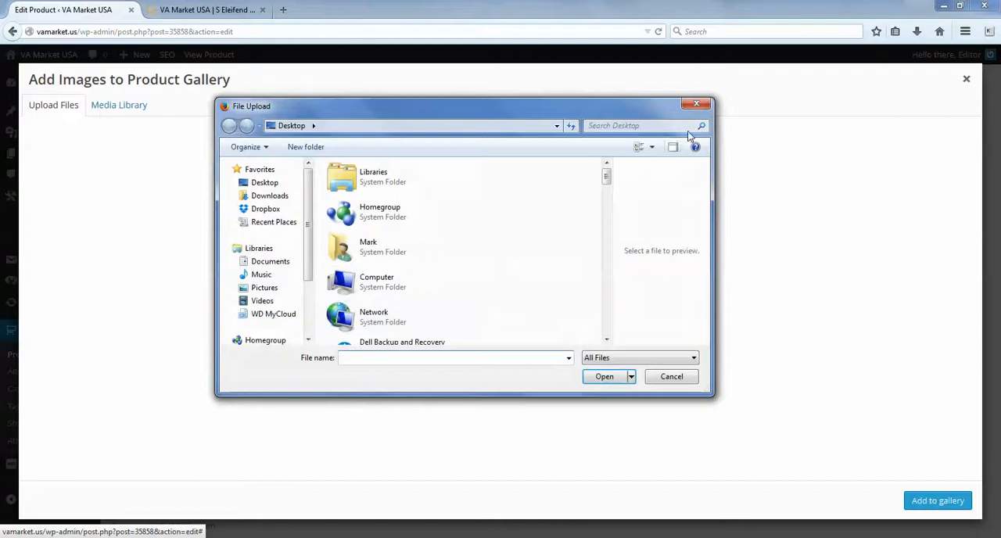
{"action": "left_click", "coordinate": [125, 108]}
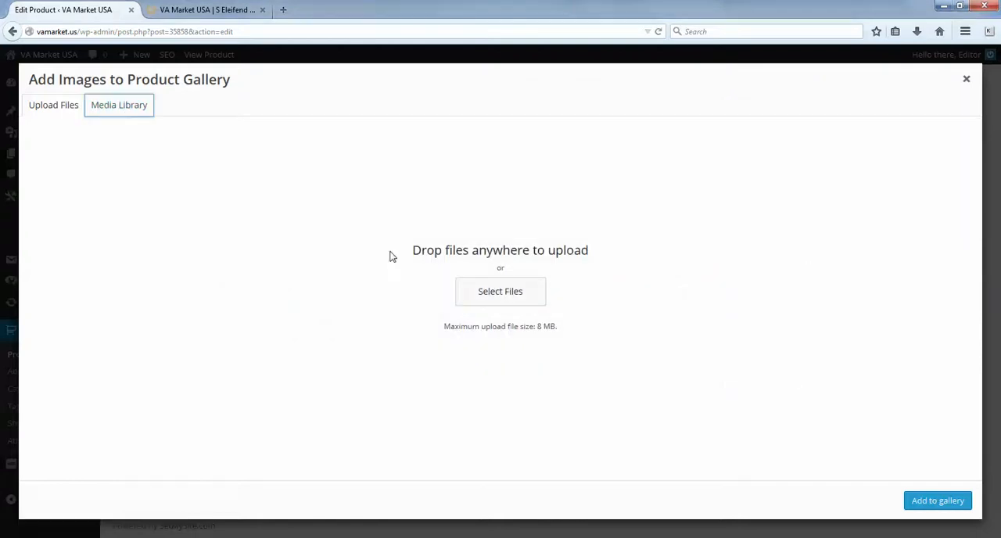
{"action": "left_click", "coordinate": [129, 114]}
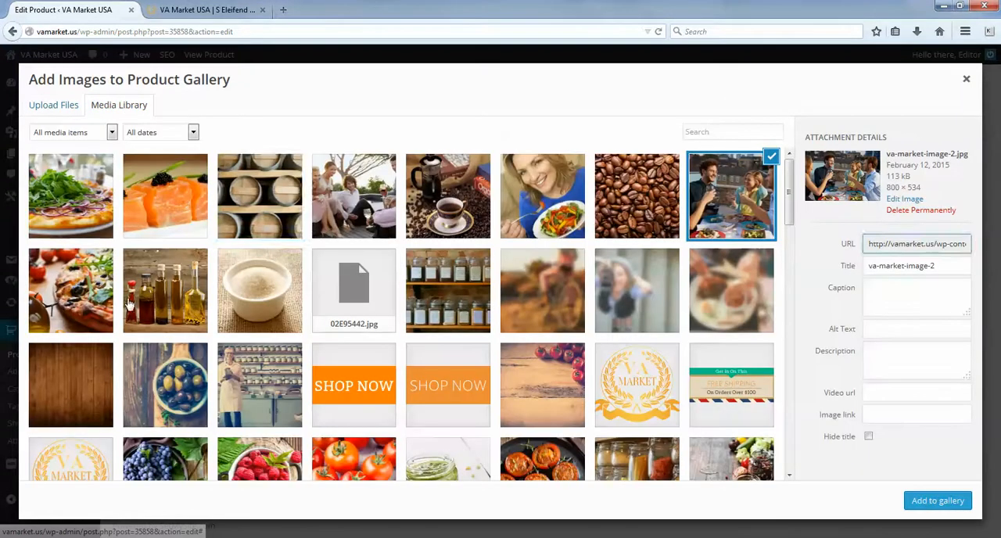
- Select the barrels, garden group, coffee and salad photos (va-market-image-8, 6, 5 and 4) together in the media library for the product gallery
{"action": "left_click", "coordinate": [234, 201]}
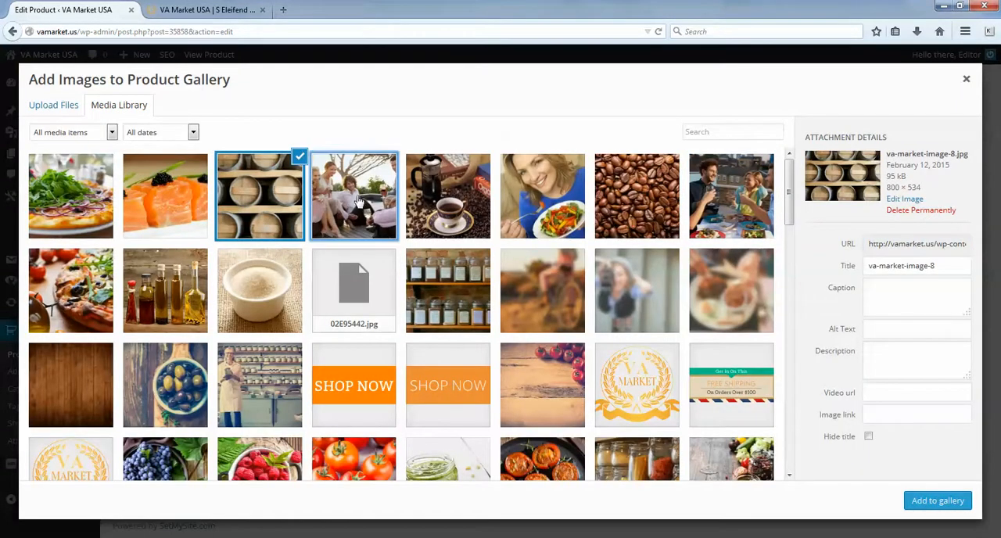
{"action": "left_click", "coordinate": [358, 201]}
{"action": "left_click", "coordinate": [444, 229]}
{"action": "left_click", "coordinate": [535, 212]}
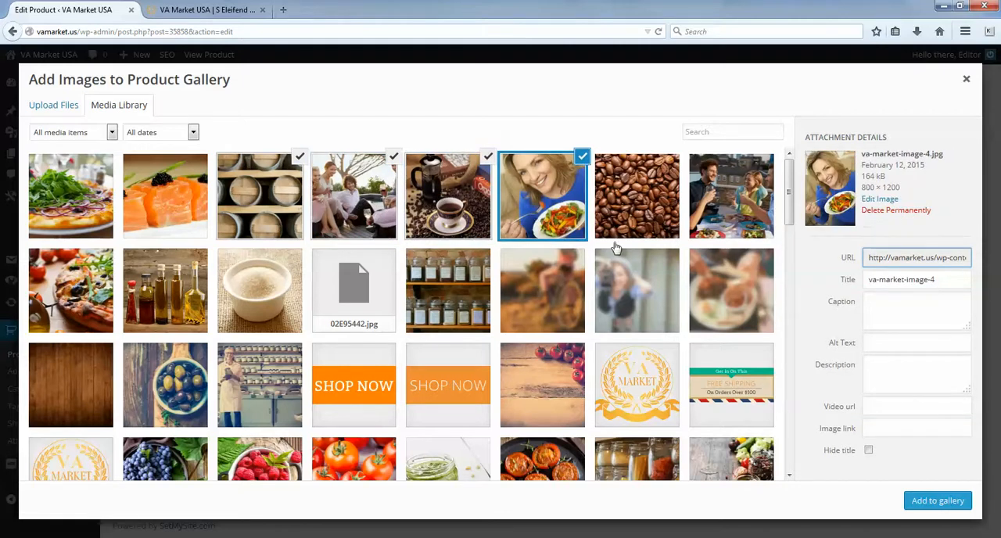
- Deselect all four chosen gallery images and close the product gallery image selection without adding any
{"action": "left_click", "coordinate": [583, 158]}
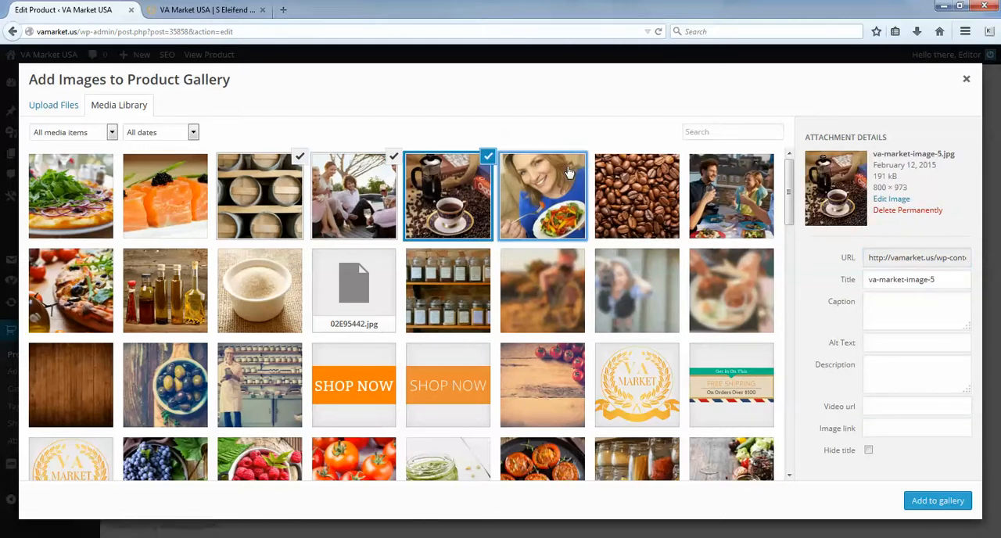
{"action": "left_click", "coordinate": [486, 159]}
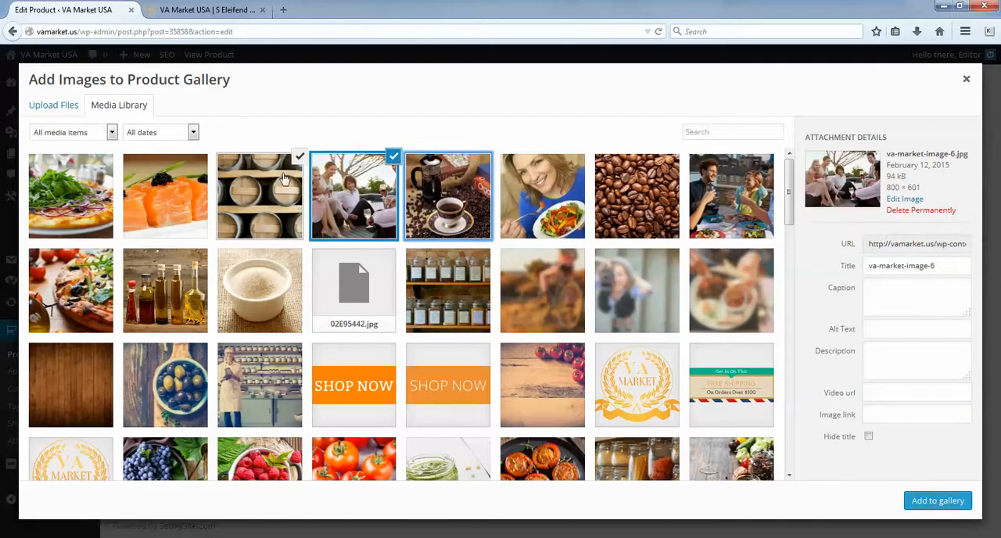
{"action": "left_click", "coordinate": [393, 158]}
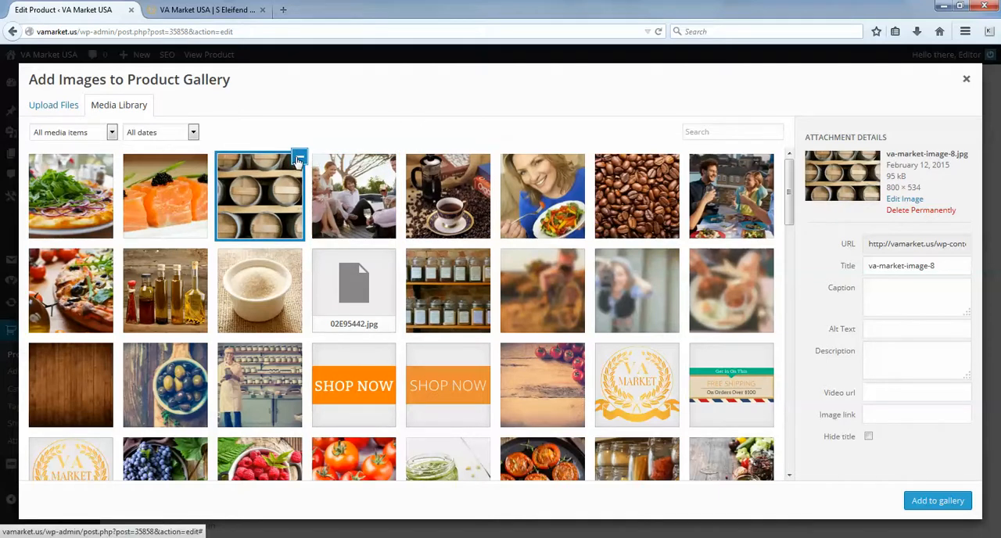
{"action": "left_click", "coordinate": [299, 157]}
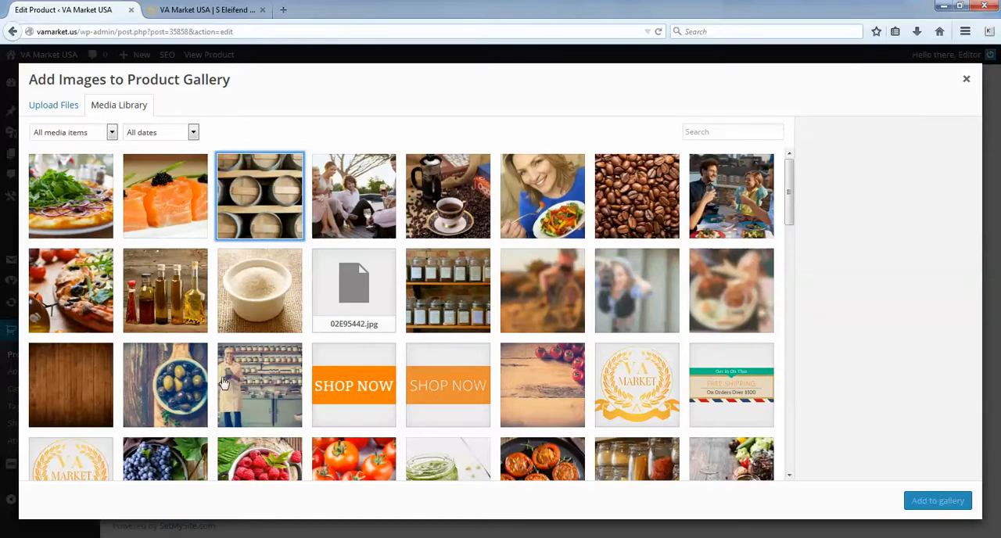
{"action": "left_click", "coordinate": [932, 505]}
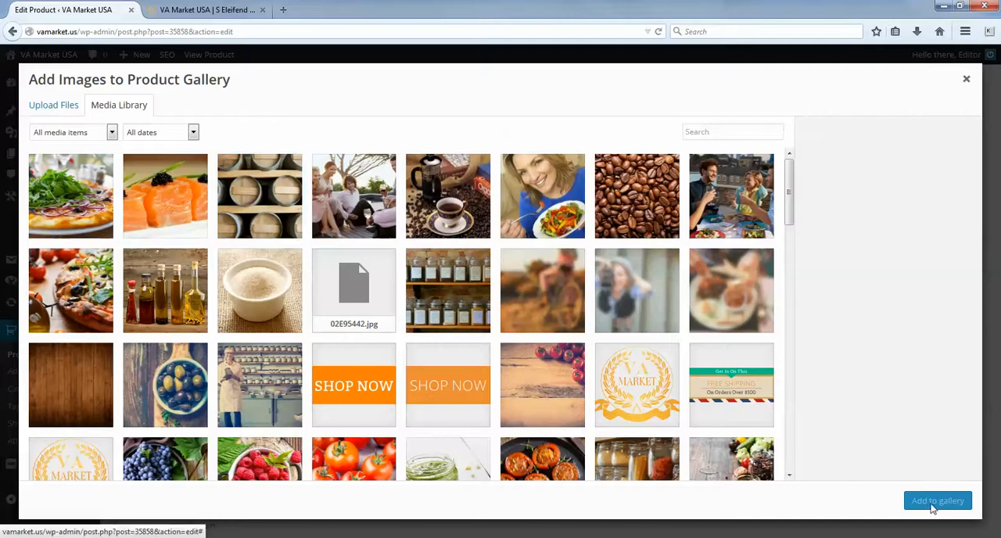
{"action": "left_click", "coordinate": [967, 79]}
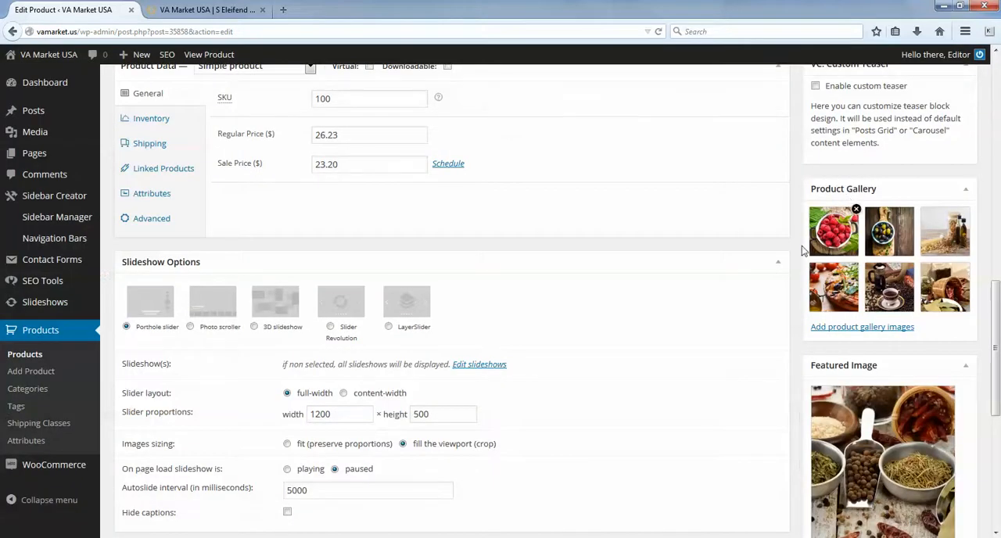
- Examine the sidebar beside the S Eleifend Pharetra Felis product on its storefront page
{"action": "scroll", "coordinate": [998, 367], "scroll_direction": "down", "scroll_amount": 5}
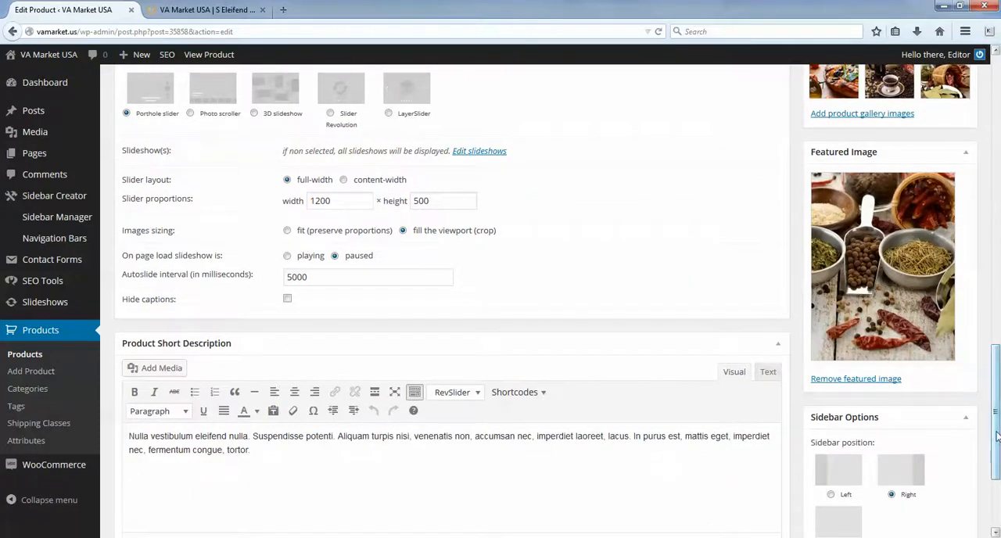
{"action": "scroll", "coordinate": [998, 392], "scroll_direction": "down", "scroll_amount": 2}
{"action": "left_click", "coordinate": [205, 9]}
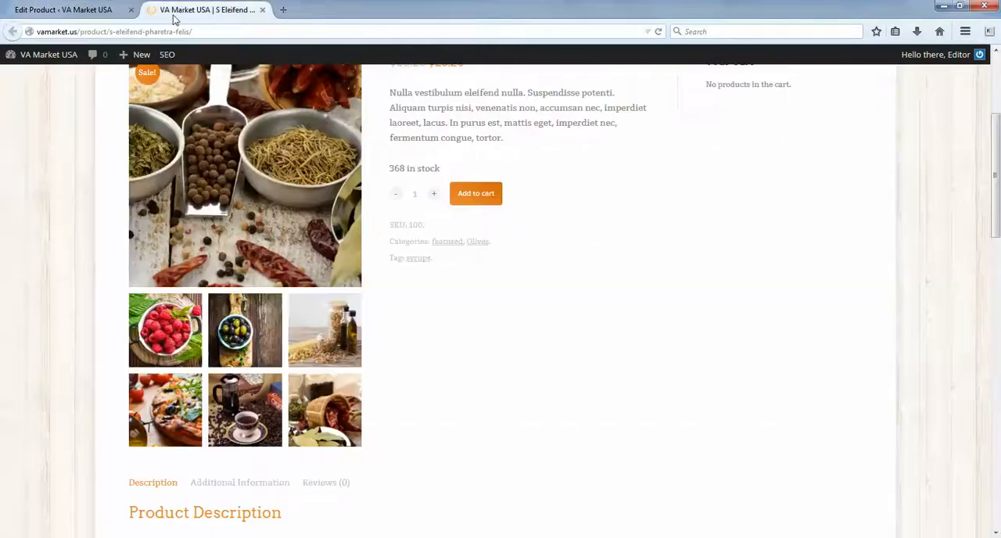
{"action": "scroll", "coordinate": [766, 305], "scroll_direction": "up", "scroll_amount": 5}
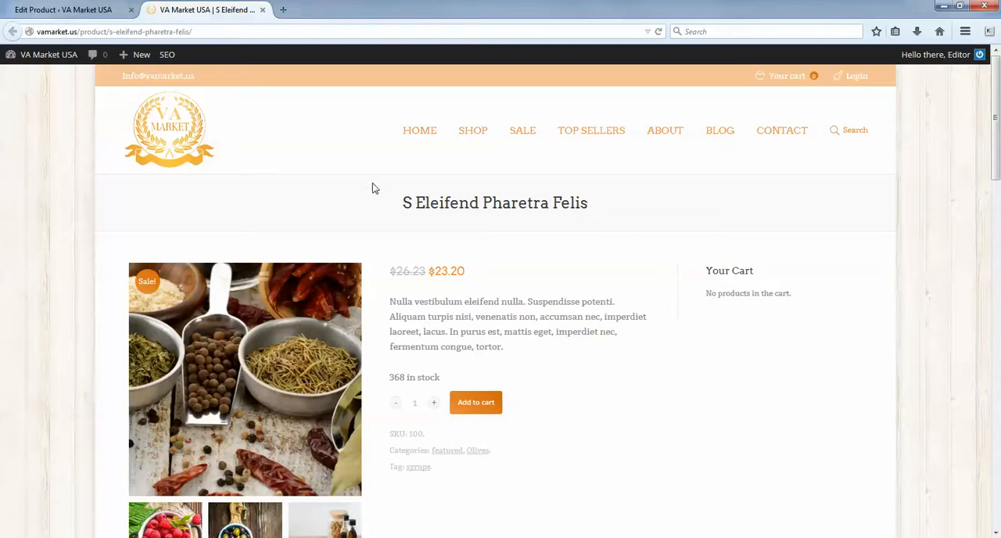
{"action": "left_click_drag", "start_coordinate": [702, 287], "coordinate": [793, 328]}
{"action": "left_click", "coordinate": [794, 394]}
{"action": "scroll", "coordinate": [713, 286], "scroll_direction": "down", "scroll_amount": 3}
{"action": "scroll", "coordinate": [728, 337], "scroll_direction": "up", "scroll_amount": 3}
- Open the storefront's Blog page and examine the search, featured articles and categories in its sidebar
{"action": "left_click", "coordinate": [720, 131]}
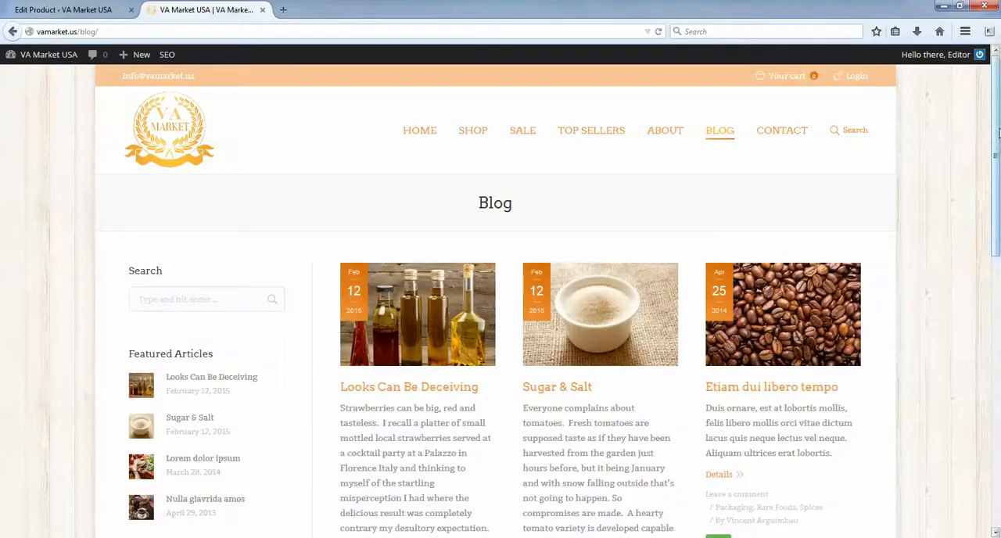
{"action": "scroll", "coordinate": [977, 188], "scroll_direction": "down", "scroll_amount": 2}
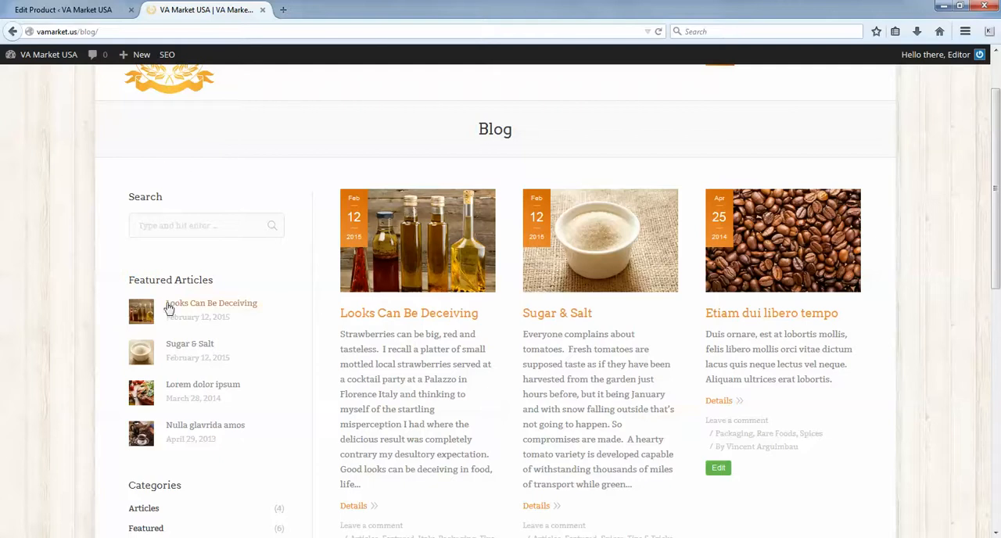
{"action": "scroll", "coordinate": [166, 305], "scroll_direction": "down", "scroll_amount": 6}
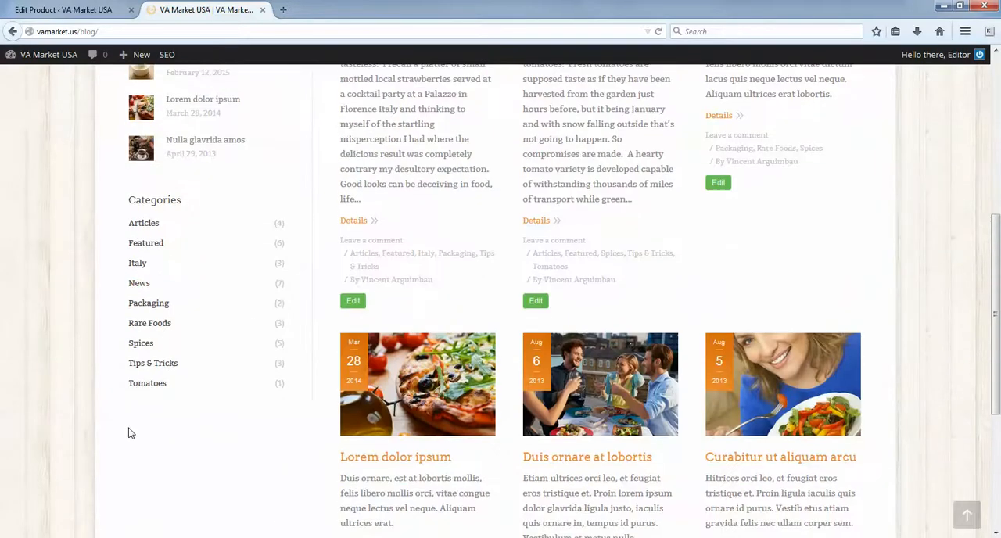
{"action": "scroll", "coordinate": [131, 423], "scroll_direction": "up", "scroll_amount": 5}
{"action": "scroll", "coordinate": [169, 289], "scroll_direction": "down", "scroll_amount": 1}
{"action": "scroll", "coordinate": [180, 352], "scroll_direction": "down", "scroll_amount": 2}
{"action": "scroll", "coordinate": [201, 392], "scroll_direction": "up", "scroll_amount": 4}
- Open the "Looks Can Be Deceiving" blog post and examine the sections of its sidebar
{"action": "left_click", "coordinate": [414, 239]}
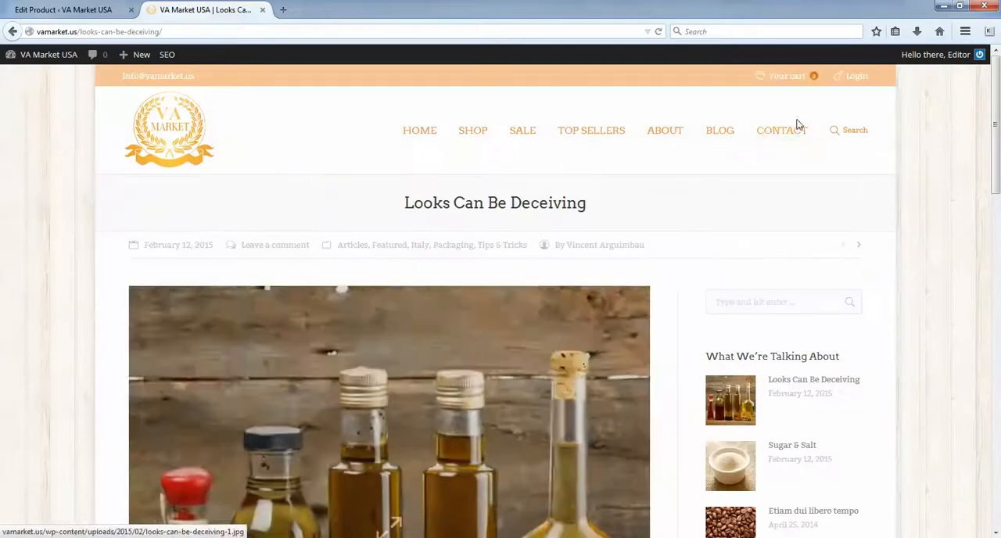
{"action": "scroll", "coordinate": [790, 180], "scroll_direction": "down", "scroll_amount": 3}
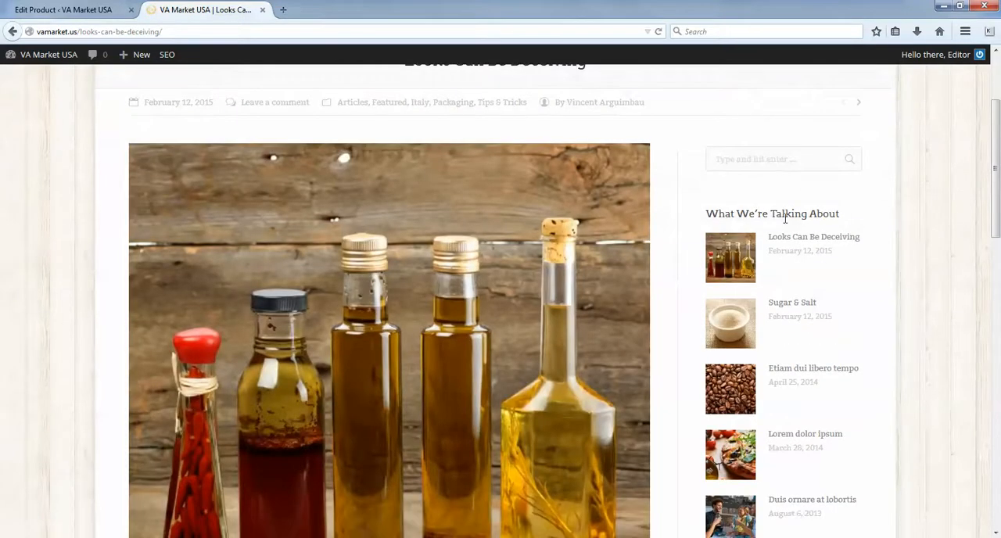
{"action": "scroll", "coordinate": [751, 277], "scroll_direction": "down", "scroll_amount": 2}
{"action": "scroll", "coordinate": [810, 302], "scroll_direction": "down", "scroll_amount": 6}
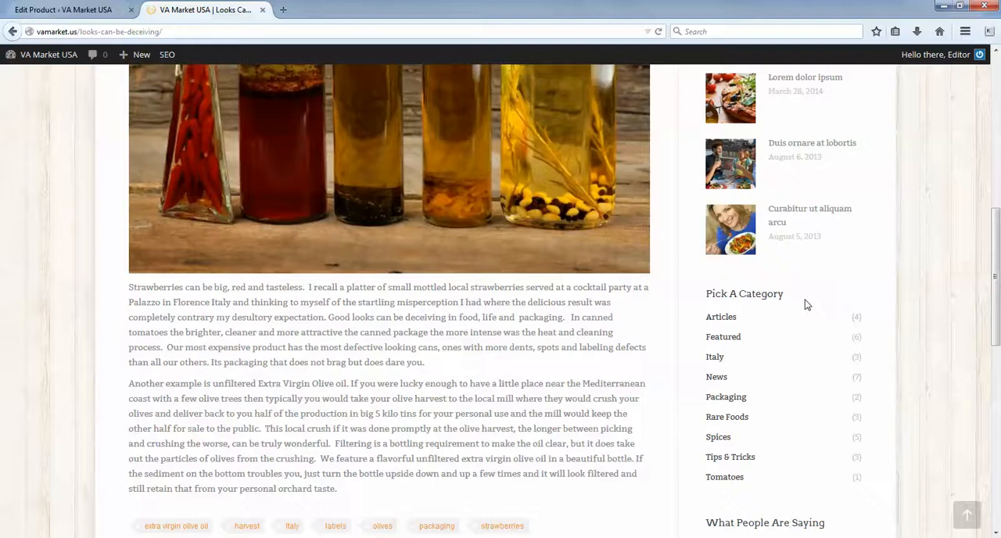
{"action": "scroll", "coordinate": [807, 305], "scroll_direction": "down", "scroll_amount": 3}
{"action": "left_click_drag", "start_coordinate": [707, 381], "coordinate": [811, 383]}
{"action": "left_click", "coordinate": [850, 421]}
{"action": "scroll", "coordinate": [838, 399], "scroll_direction": "up", "scroll_amount": 12}
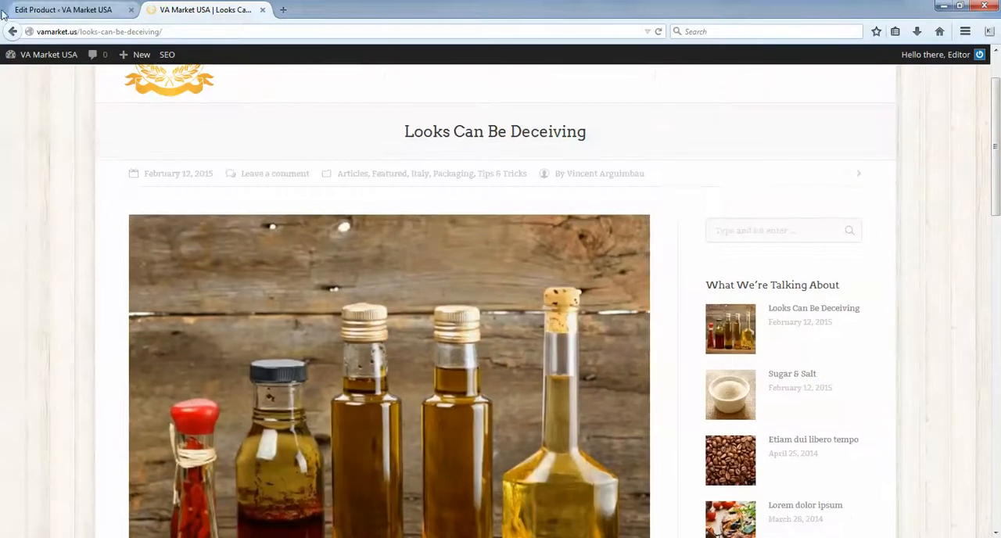
- Go back to the blog, open the Shop page and examine its product search and categories sidebar
{"action": "left_click", "coordinate": [12, 34]}
{"action": "scroll", "coordinate": [253, 156], "scroll_direction": "up", "scroll_amount": 2}
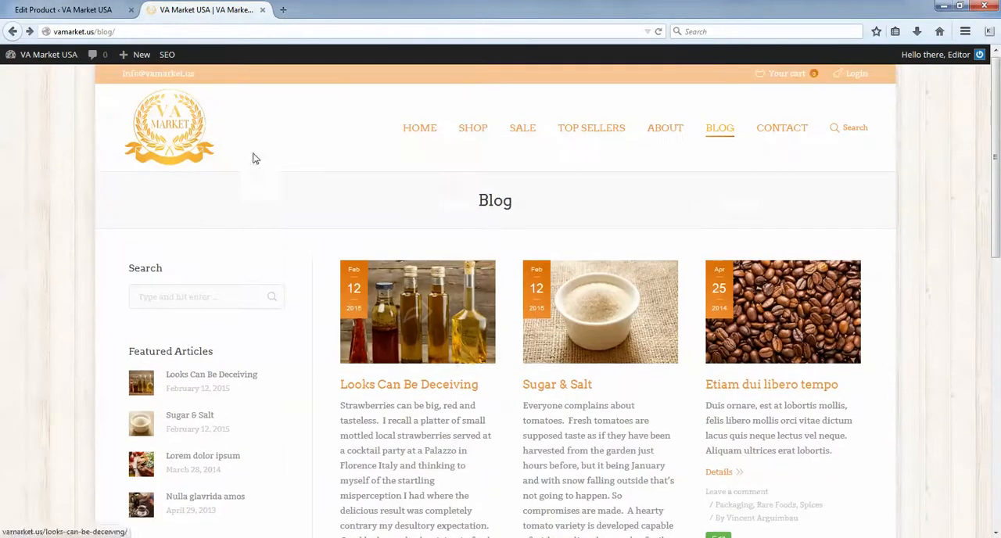
{"action": "left_click", "coordinate": [474, 129]}
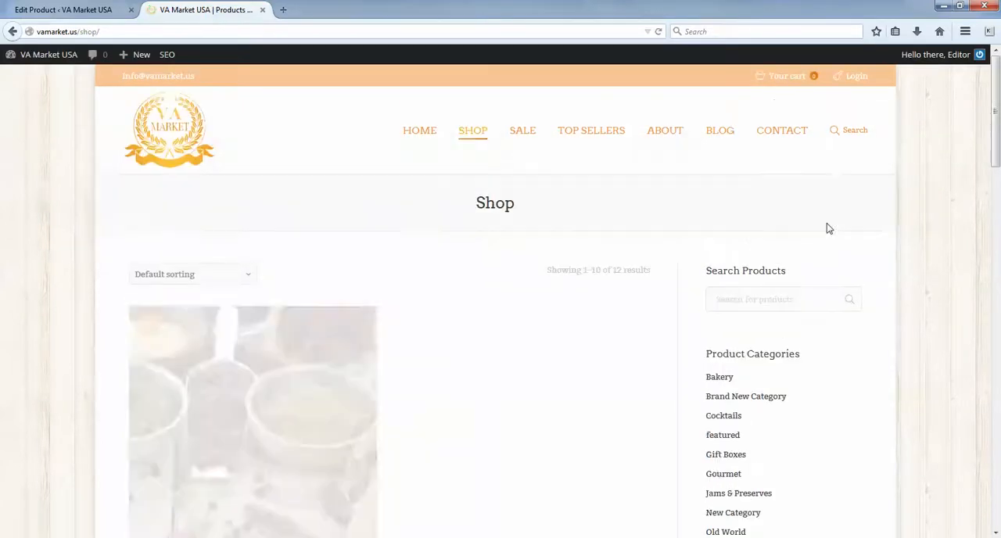
{"action": "scroll", "coordinate": [850, 227], "scroll_direction": "down", "scroll_amount": 2}
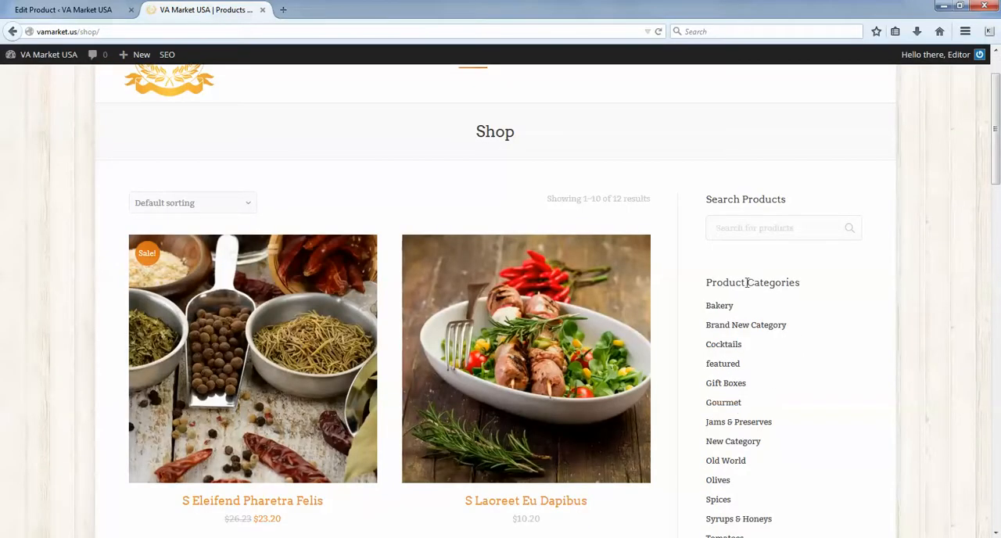
{"action": "scroll", "coordinate": [737, 384], "scroll_direction": "down", "scroll_amount": 3}
{"action": "scroll", "coordinate": [408, 365], "scroll_direction": "up", "scroll_amount": 5}
- Add S Eleifend Pharetra Felis to the cart from the shop and examine the cart sidebar on its product page
{"action": "mouse_move", "coordinate": [268, 410]}
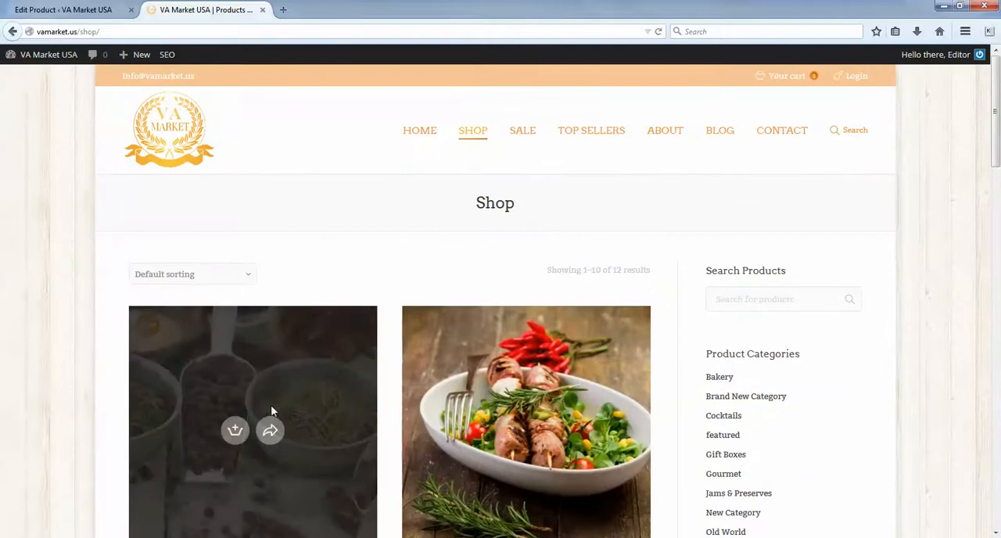
{"action": "left_click", "coordinate": [261, 439]}
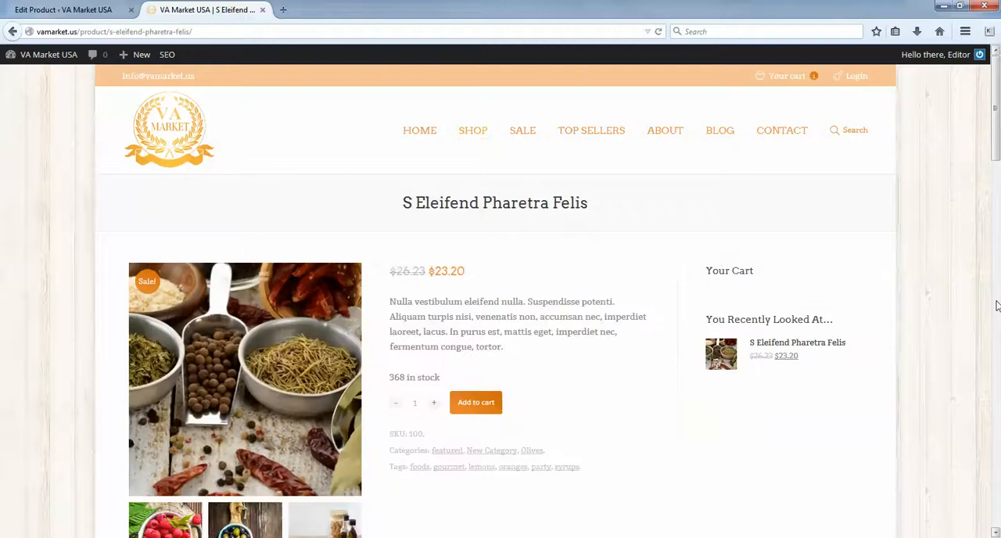
{"action": "scroll", "coordinate": [876, 241], "scroll_direction": "down", "scroll_amount": 2}
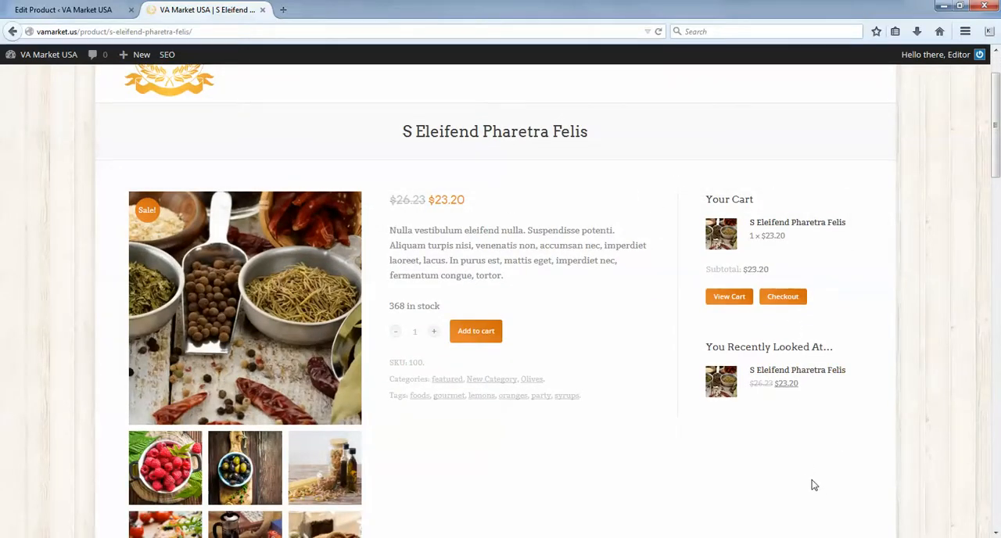
{"action": "scroll", "coordinate": [884, 383], "scroll_direction": "up", "scroll_amount": 2}
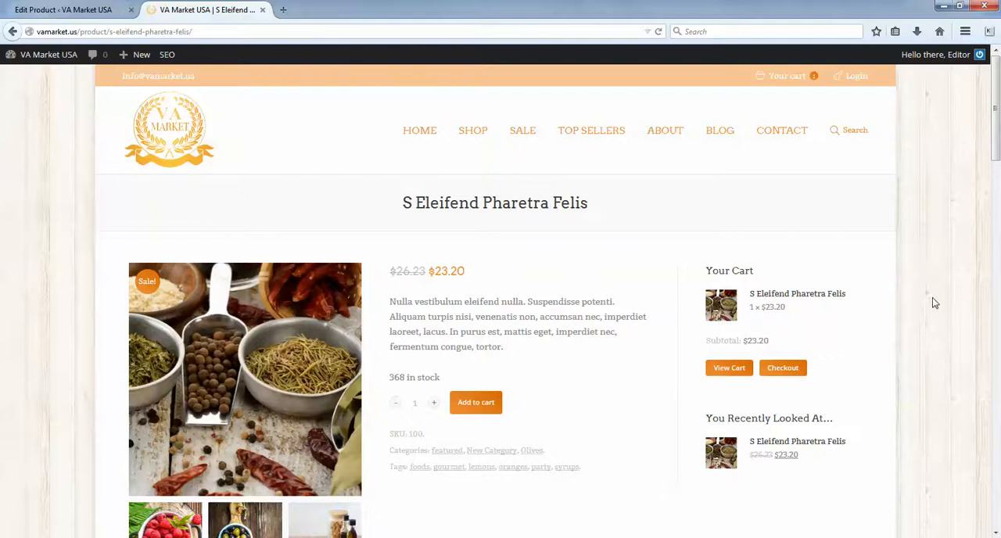
{"action": "scroll", "coordinate": [935, 303], "scroll_direction": "down", "scroll_amount": 2}
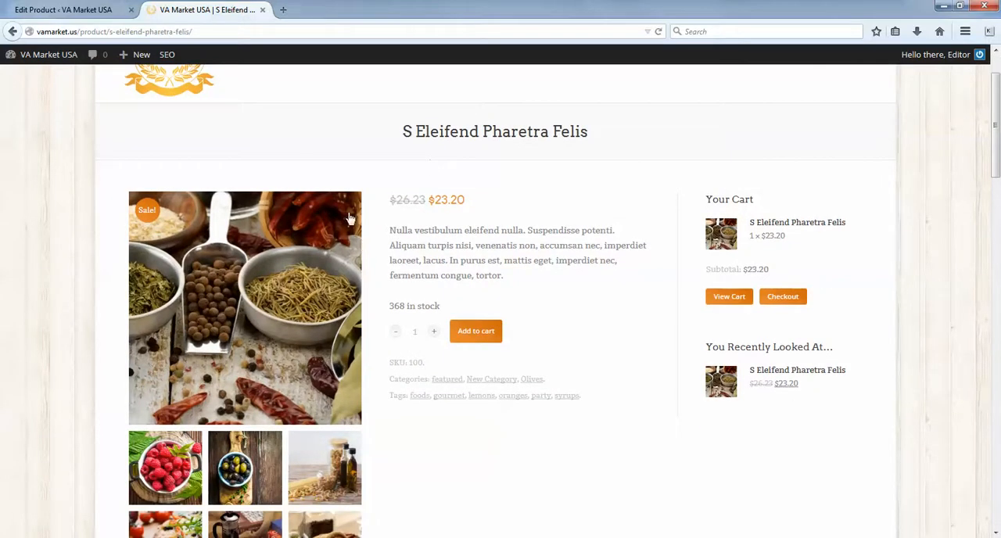
- Review the sidebar widget areas available in the product editor's Sidebar Options, keeping Product Sidebar (default)
{"action": "left_click", "coordinate": [62, 10]}
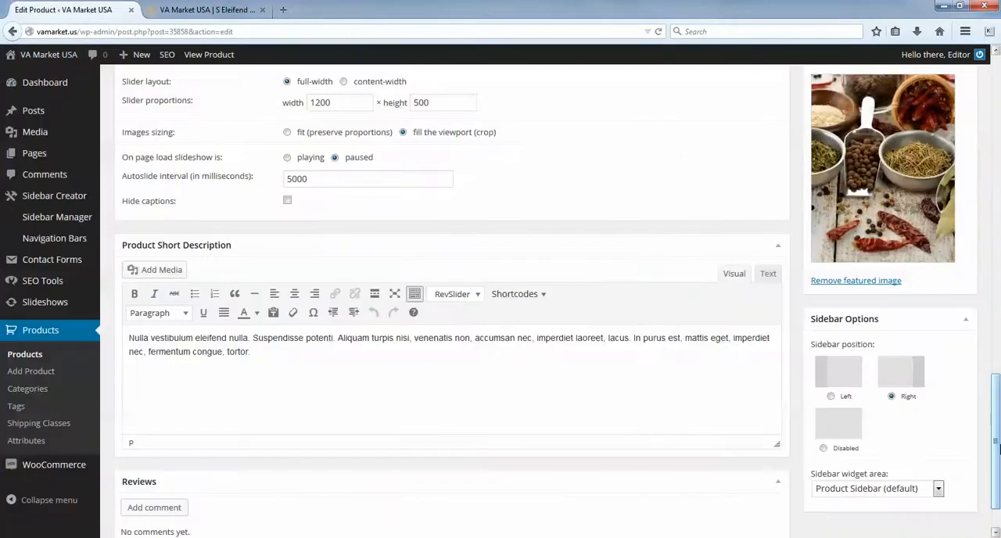
{"action": "scroll", "coordinate": [998, 465], "scroll_direction": "down", "scroll_amount": 1}
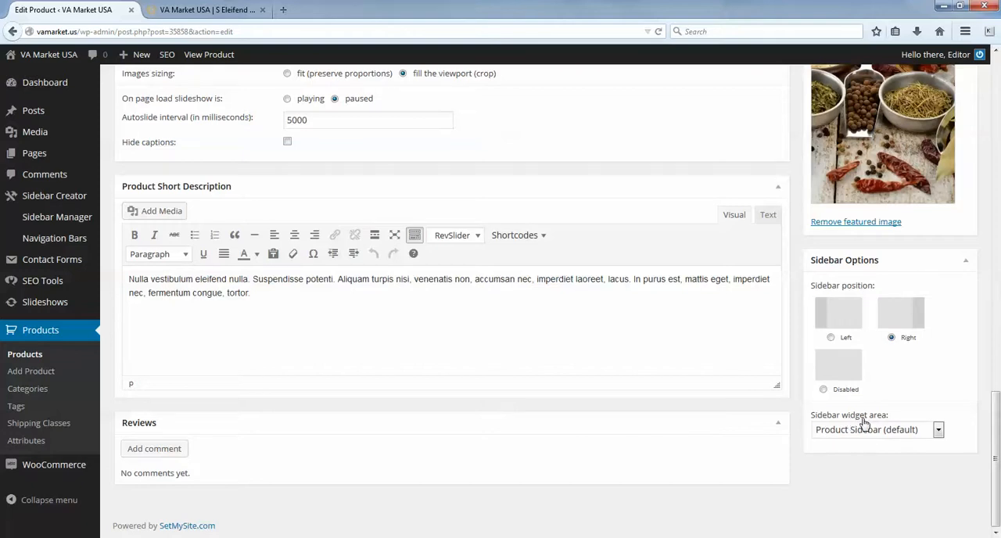
{"action": "left_click", "coordinate": [885, 432]}
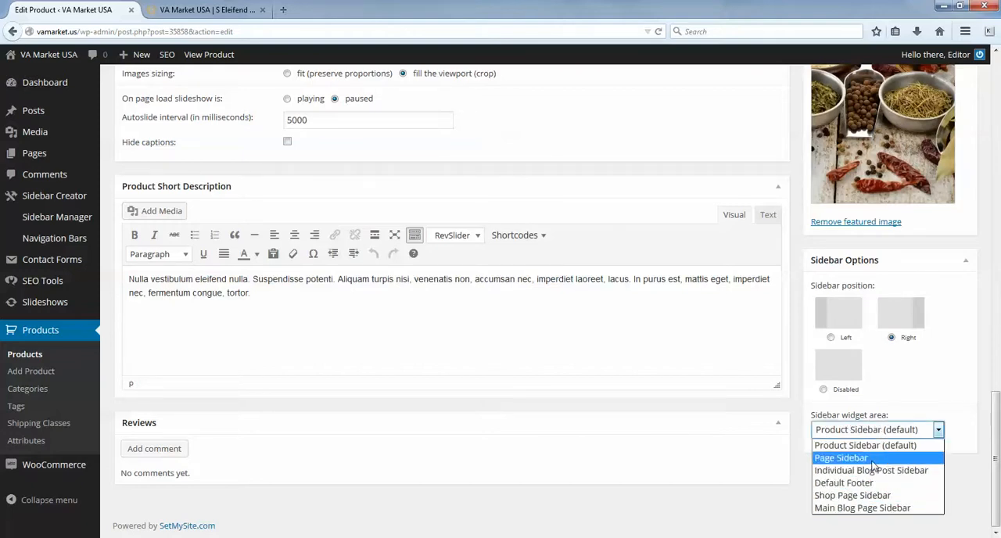
{"action": "left_click", "coordinate": [823, 448]}
{"action": "left_click", "coordinate": [835, 432]}
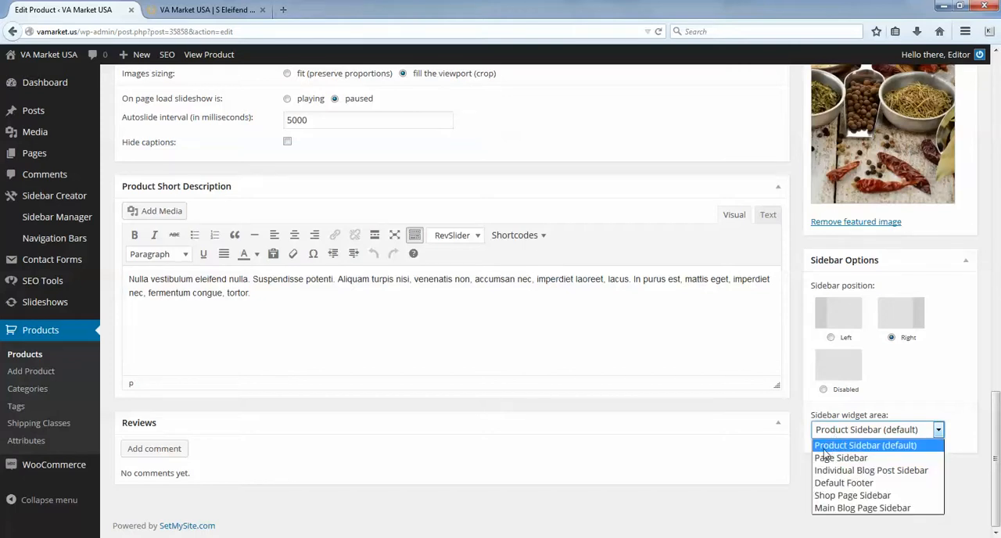
{"action": "left_click", "coordinate": [891, 447]}
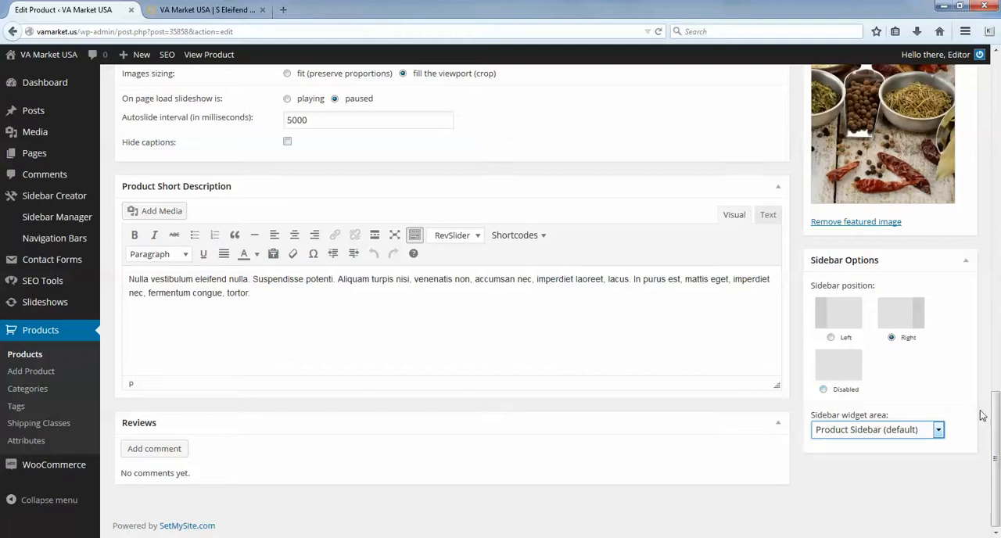
{"action": "left_click", "coordinate": [849, 434]}
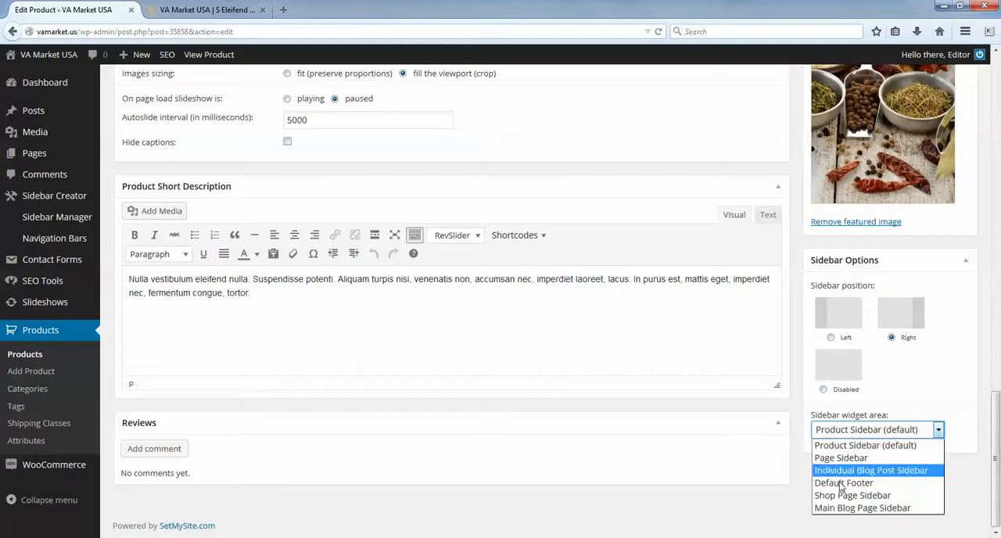
{"action": "left_click", "coordinate": [849, 446]}
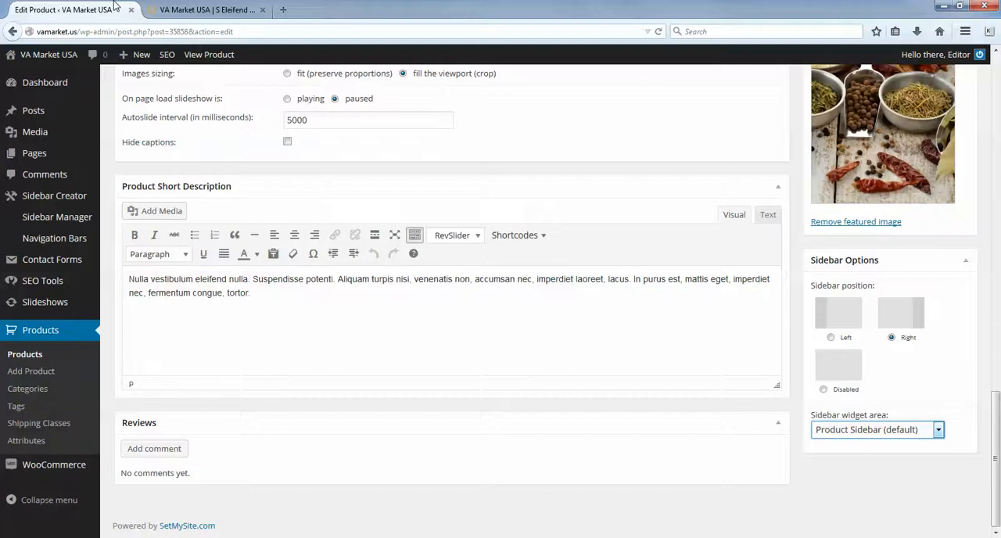
- Compare the storefront product page's sidebar with the editor's sidebar widget area setting and return to the product's title and description
{"action": "left_click", "coordinate": [207, 10]}
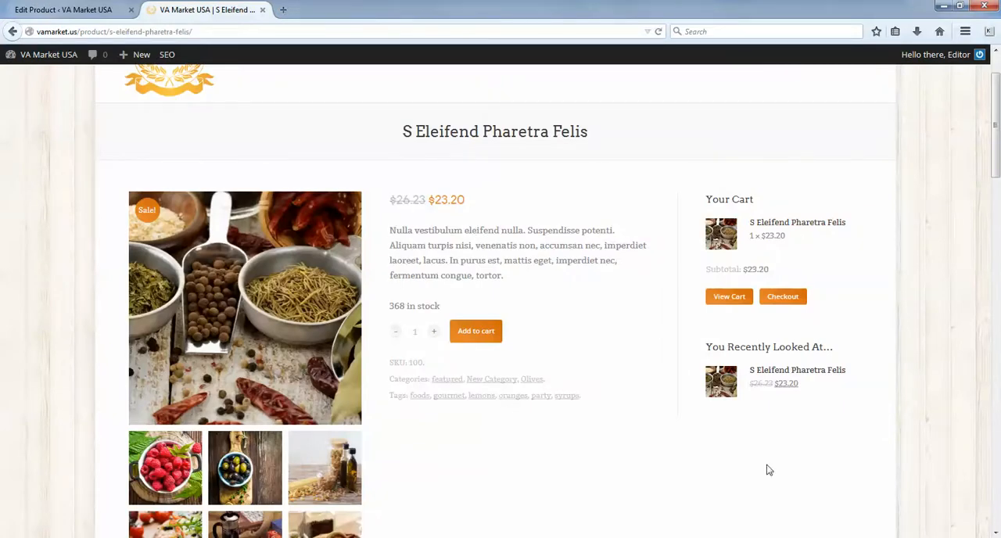
{"action": "left_click", "coordinate": [79, 11]}
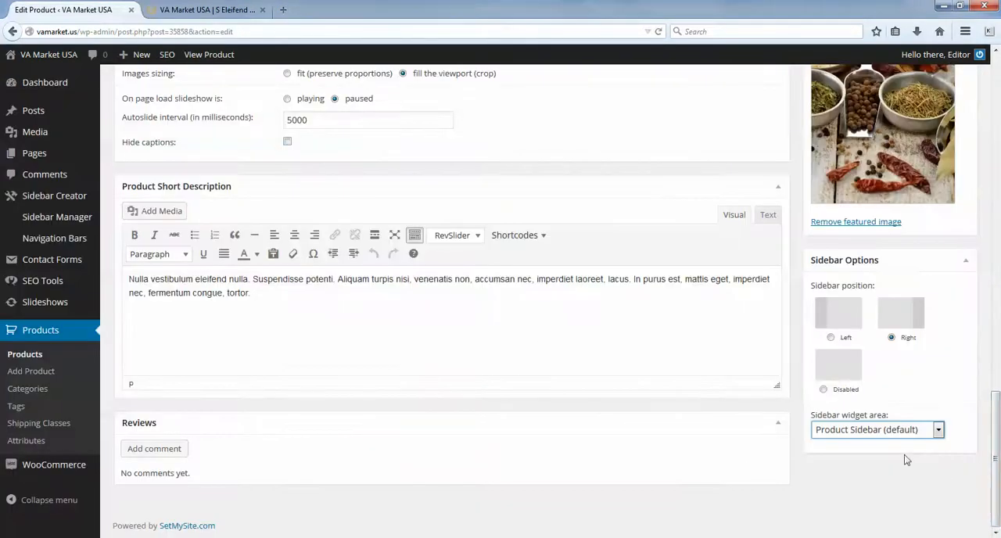
{"action": "left_click", "coordinate": [831, 435]}
{"action": "left_click", "coordinate": [831, 435]}
{"action": "scroll", "coordinate": [997, 482], "scroll_direction": "up", "scroll_amount": 1}
{"action": "left_click_drag", "start_coordinate": [998, 482], "coordinate": [998, 221]}
{"action": "left_click", "coordinate": [492, 218]}
{"action": "scroll", "coordinate": [470, 235], "scroll_direction": "up", "scroll_amount": 3}
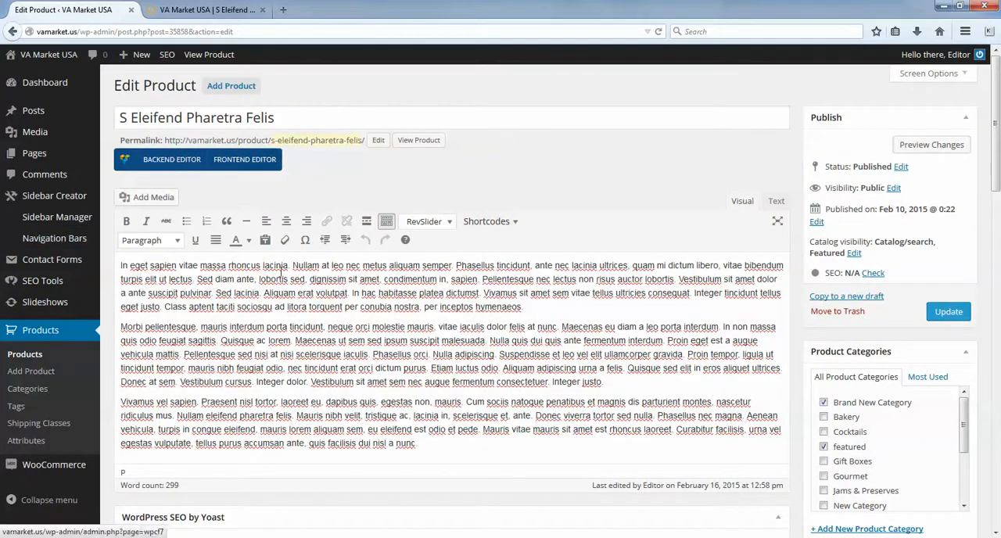
{"action": "left_click_drag", "start_coordinate": [425, 446], "coordinate": [207, 296]}
{"action": "left_click", "coordinate": [130, 289]}
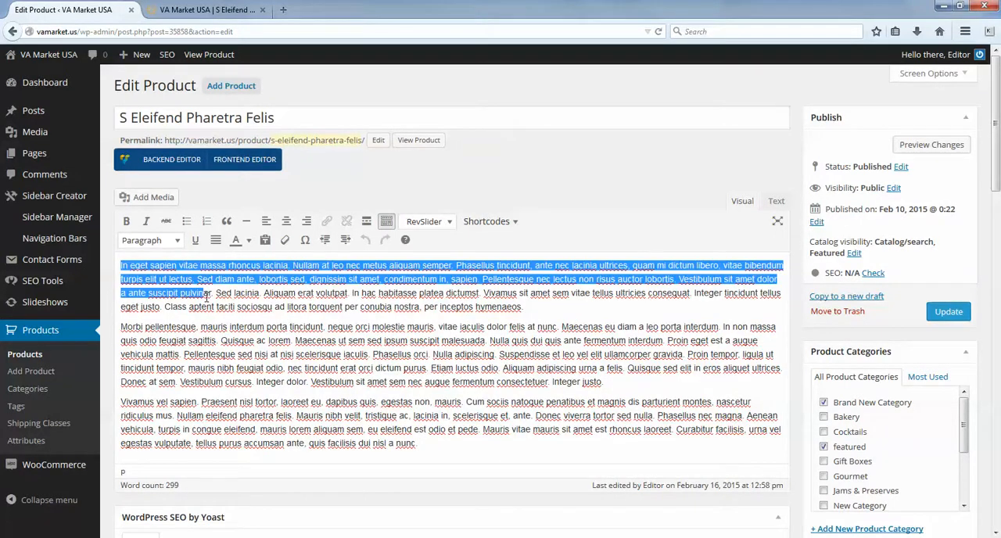
{"action": "left_click", "coordinate": [286, 307]}
{"action": "left_click_drag", "start_coordinate": [121, 265], "coordinate": [150, 266]}
{"action": "left_click", "coordinate": [180, 291]}
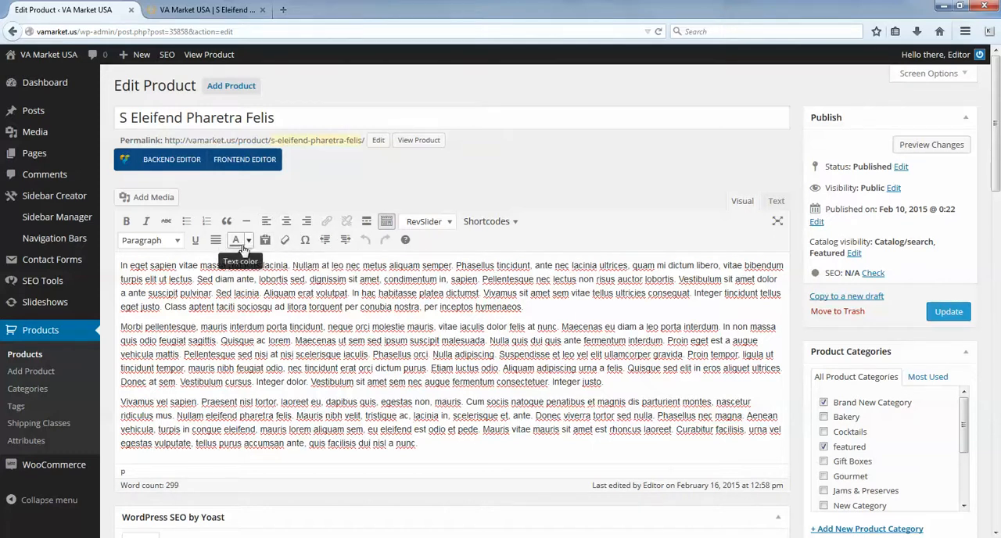
{"action": "left_click_drag", "start_coordinate": [248, 354], "coordinate": [254, 354]}
{"action": "left_click", "coordinate": [437, 381]}
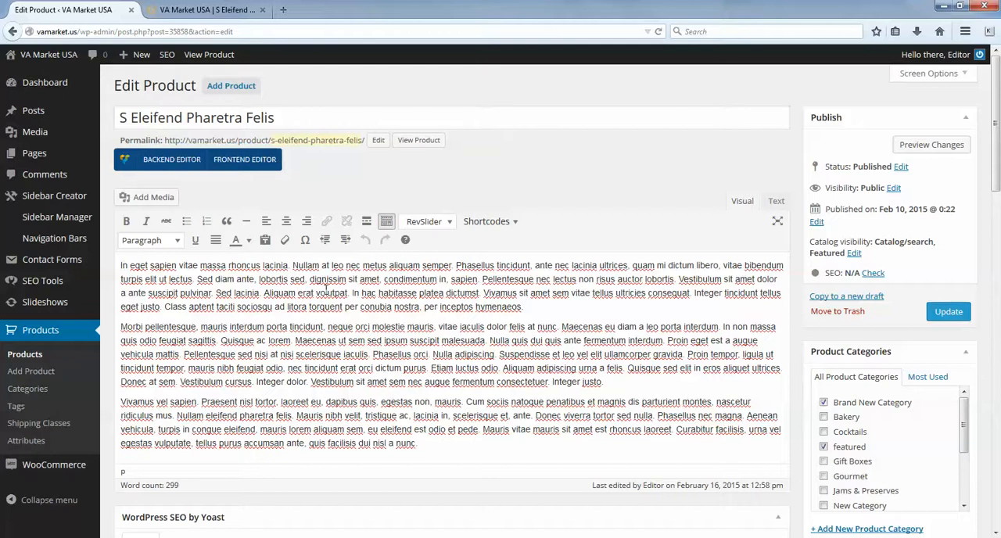
- Move the opening words "In eget sapien vitae" onto their own line above the description's first paragraph
{"action": "key", "text": "Return"}
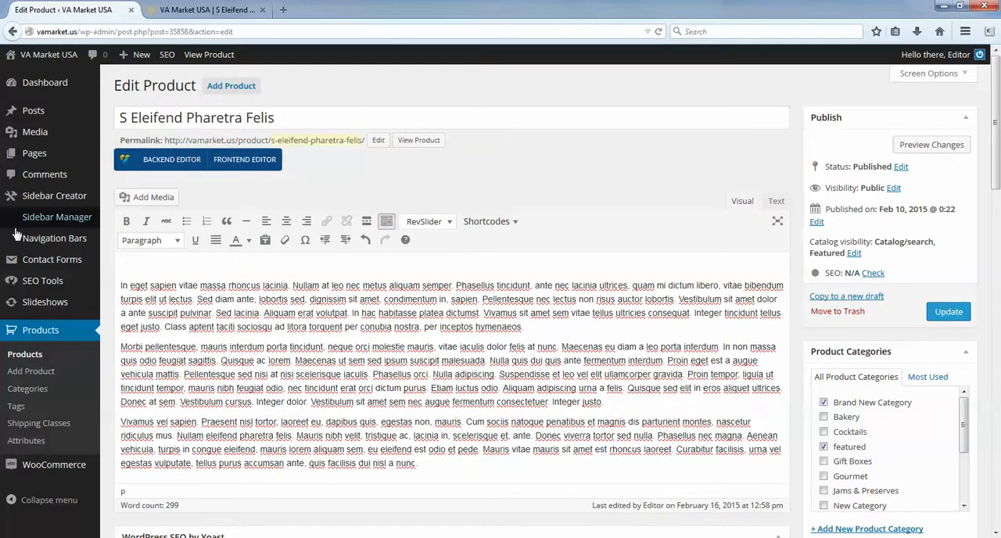
{"action": "left_click_drag", "start_coordinate": [120, 285], "coordinate": [198, 286]}
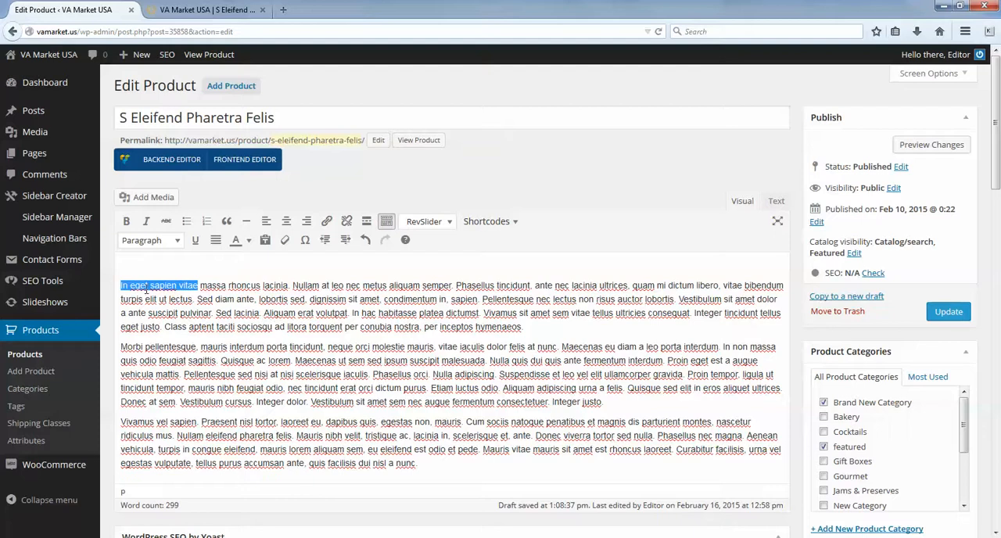
{"action": "key", "text": "ctrl+x"}
{"action": "left_click", "coordinate": [160, 265]}
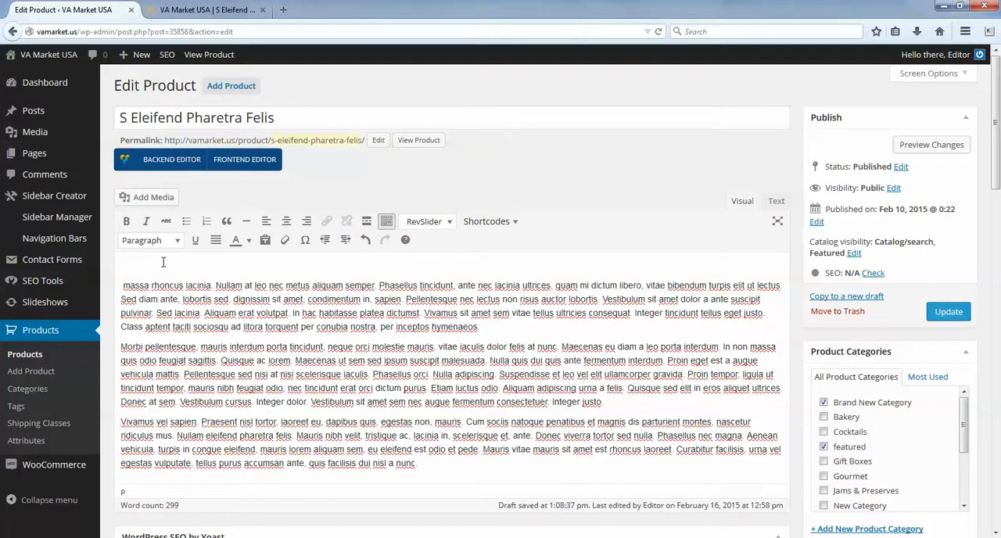
{"action": "key", "text": "ctrl+v"}
- Format the "In eget sapien vitae" line as Heading 2
{"action": "left_click_drag", "start_coordinate": [213, 265], "coordinate": [120, 271]}
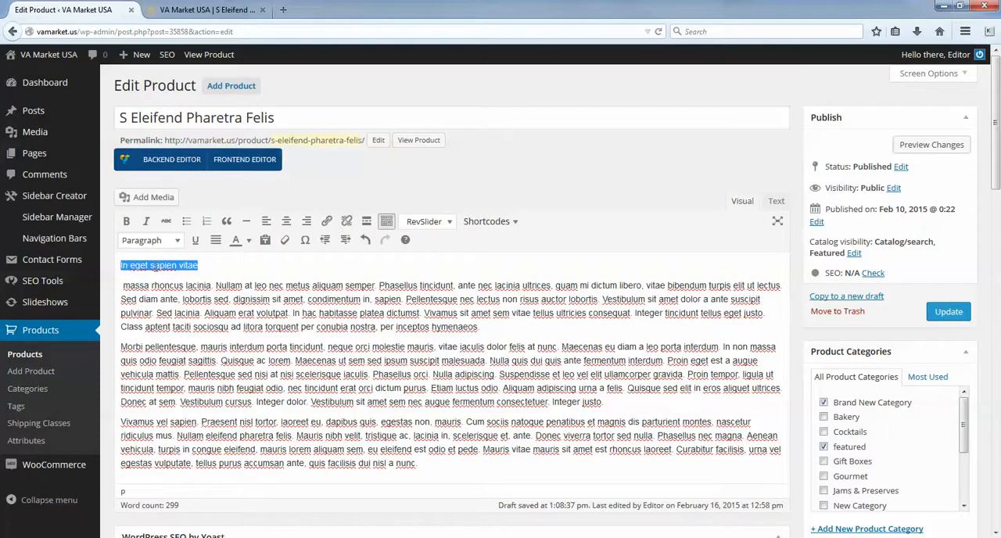
{"action": "left_click", "coordinate": [168, 241]}
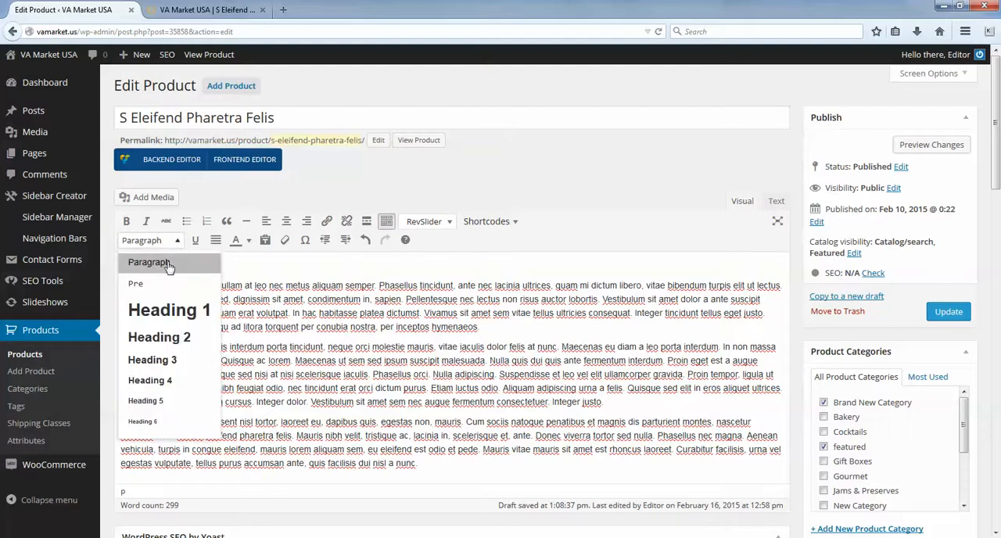
{"action": "left_click", "coordinate": [160, 337]}
{"action": "left_click", "coordinate": [181, 319]}
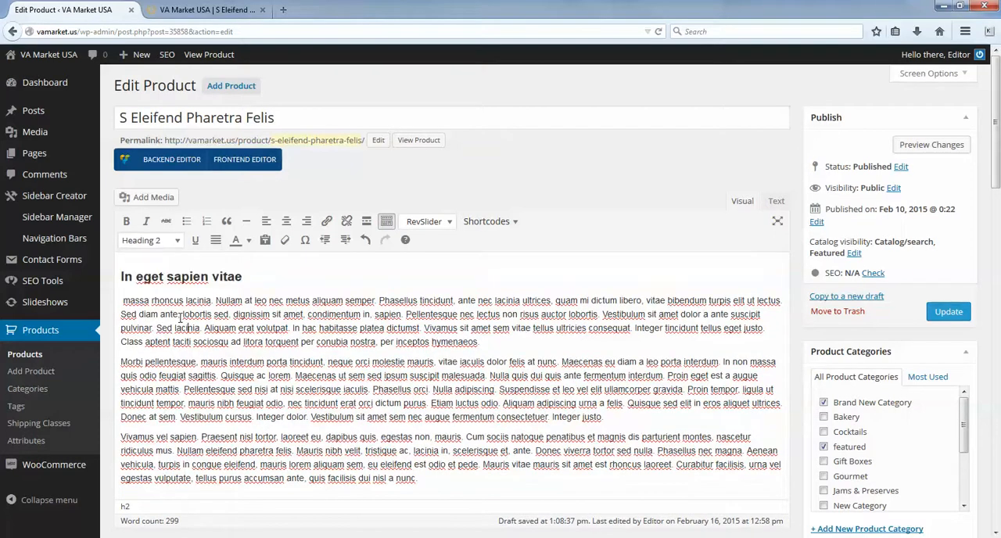
{"action": "left_click", "coordinate": [229, 278]}
{"action": "left_click_drag", "start_coordinate": [262, 284], "coordinate": [119, 276]}
{"action": "left_click", "coordinate": [164, 313]}
{"action": "left_click_drag", "start_coordinate": [124, 300], "coordinate": [478, 342]}
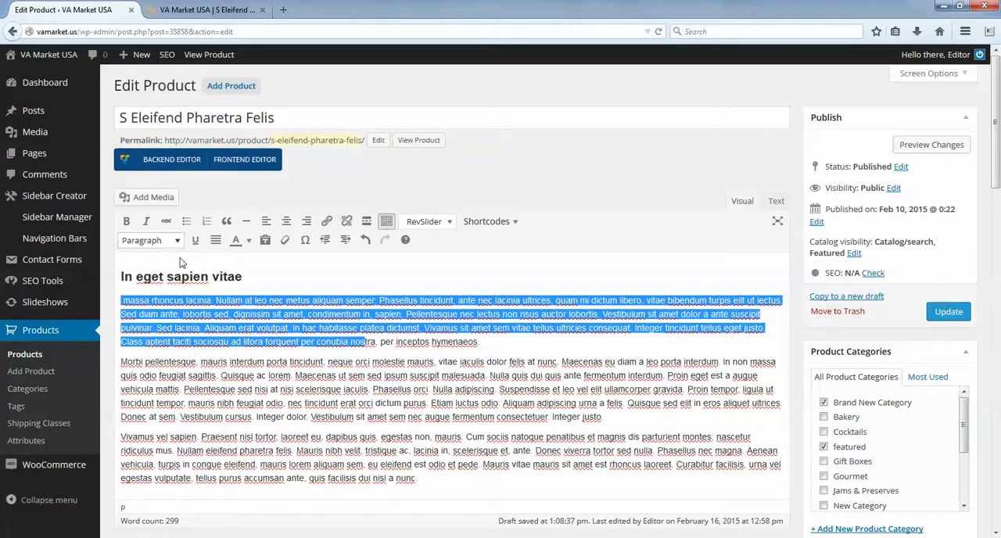
{"action": "left_click", "coordinate": [239, 313]}
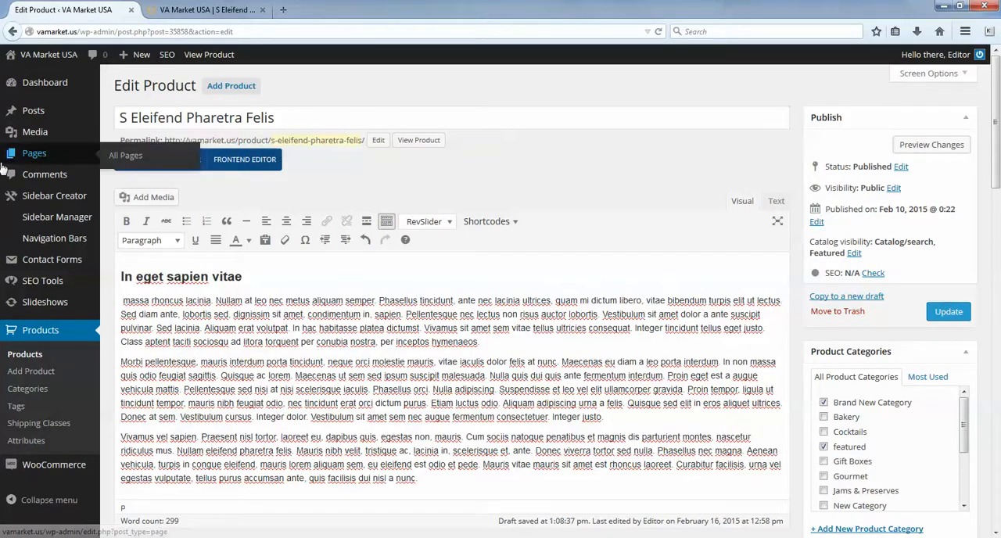
- Move "inceptos hymenaeos." from the end of the first paragraph onto its own line below it
{"action": "left_click_drag", "start_coordinate": [501, 341], "coordinate": [400, 343]}
{"action": "key", "text": "BackSpace"}
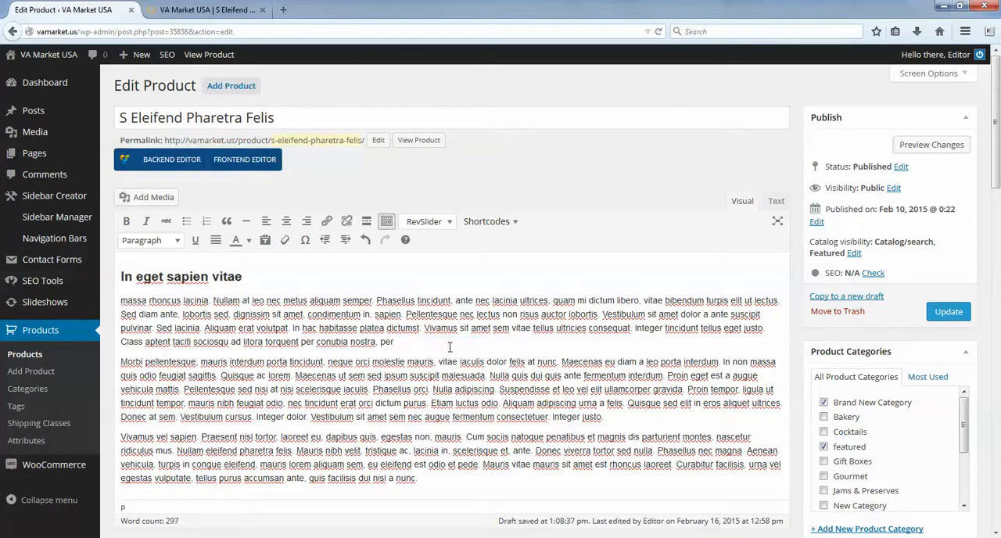
{"action": "key", "text": "Return"}
{"action": "key", "text": "ctrl+v"}
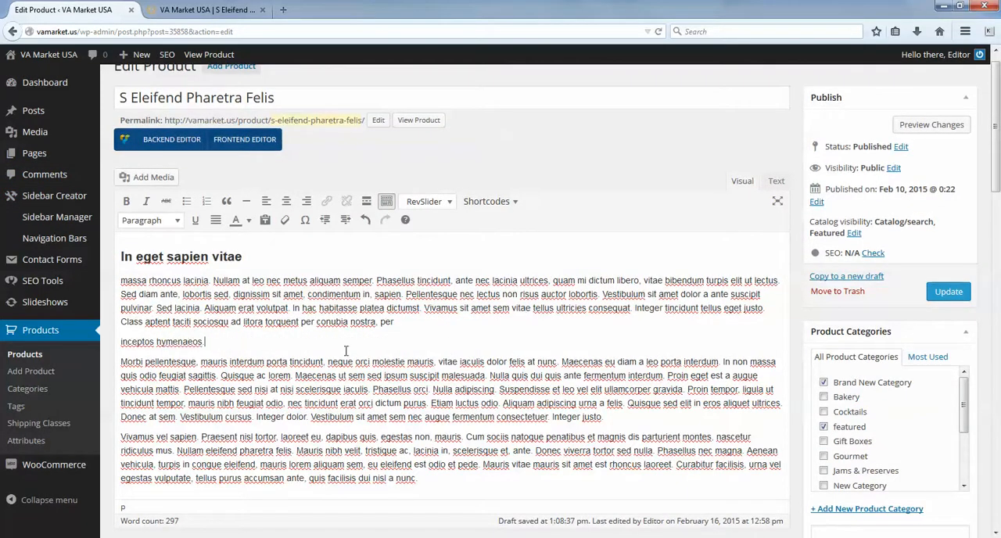
- Format the "inceptos hymenaeos." line as Heading 3
{"action": "left_click_drag", "start_coordinate": [205, 341], "coordinate": [118, 343]}
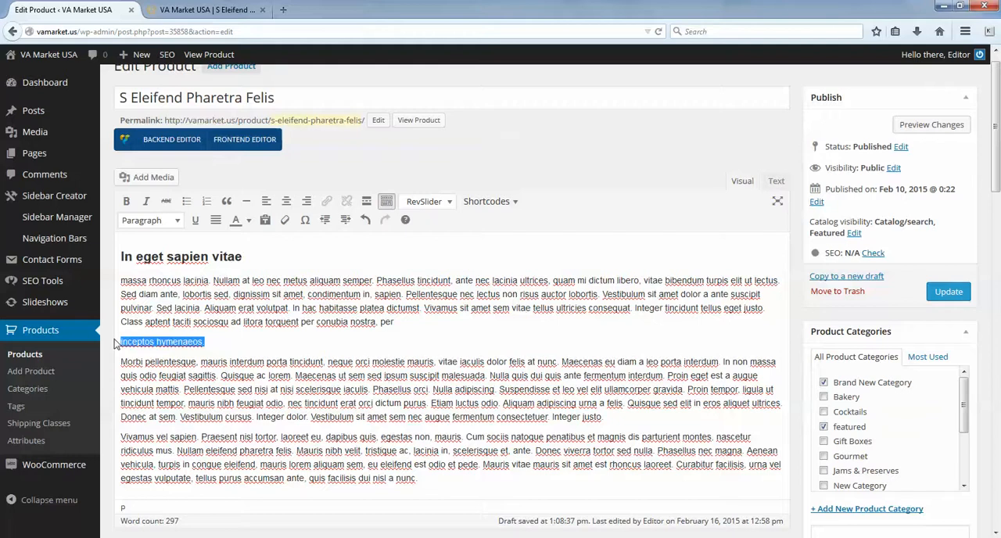
{"action": "left_click", "coordinate": [154, 226]}
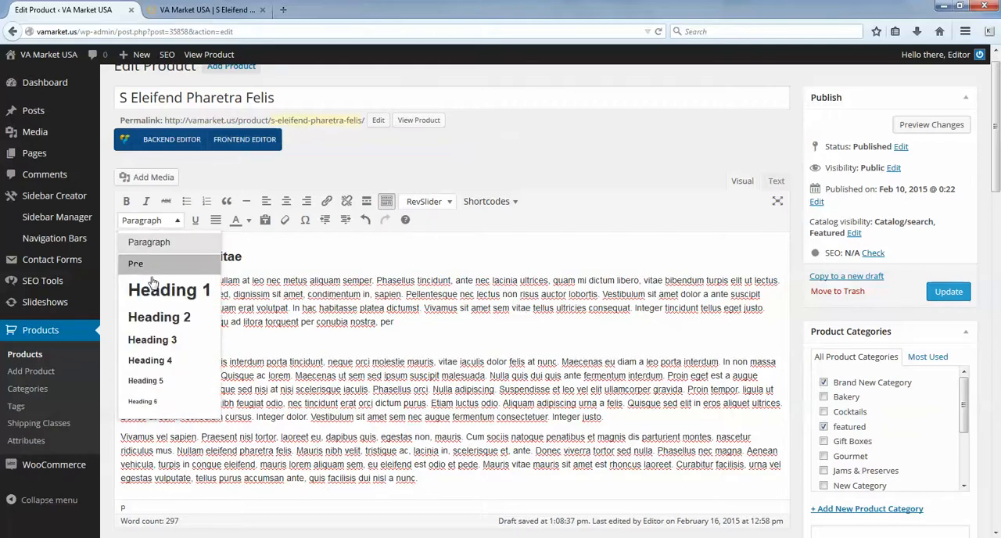
{"action": "left_click", "coordinate": [163, 346]}
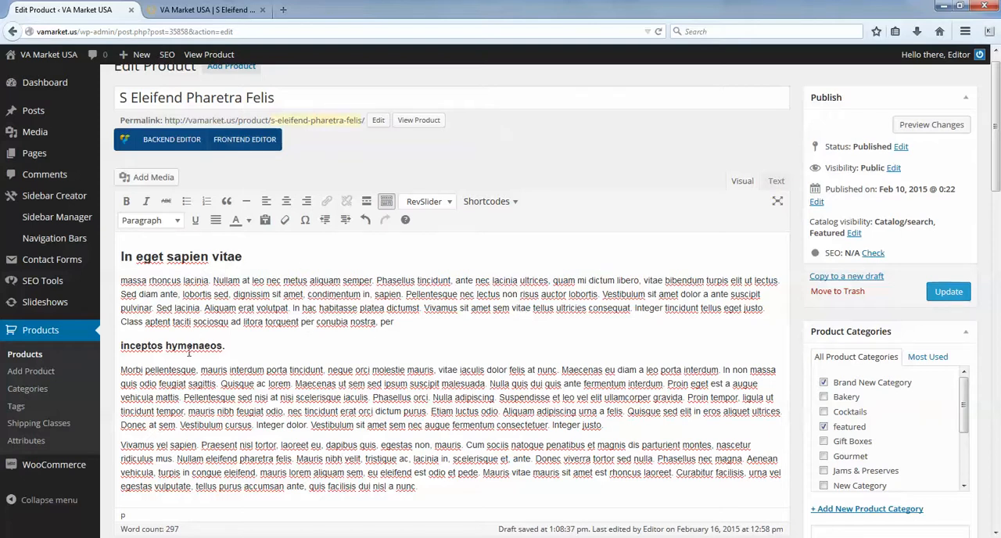
- Change the text color of the "inceptos hymenaeos." heading to orange
{"action": "left_click_drag", "start_coordinate": [242, 349], "coordinate": [140, 354]}
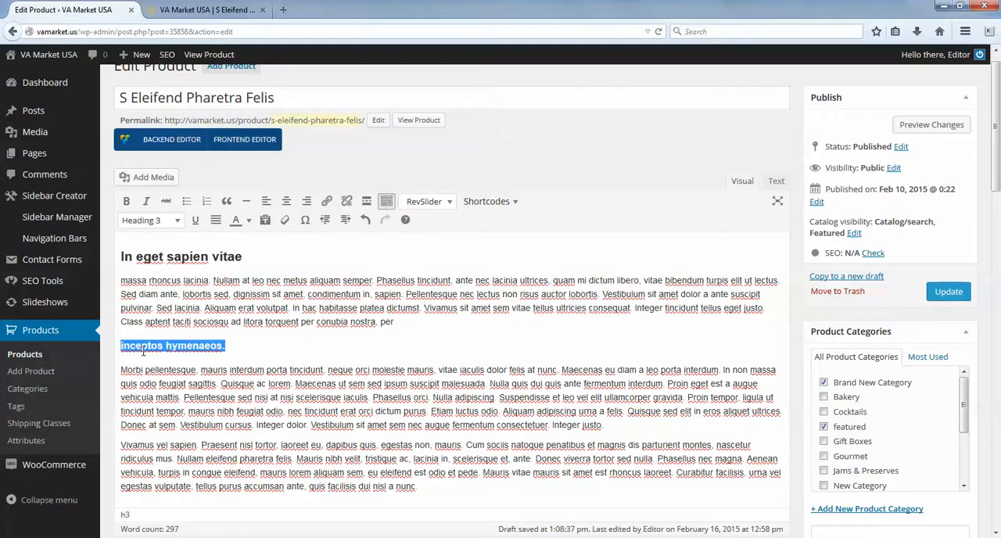
{"action": "left_click", "coordinate": [248, 220]}
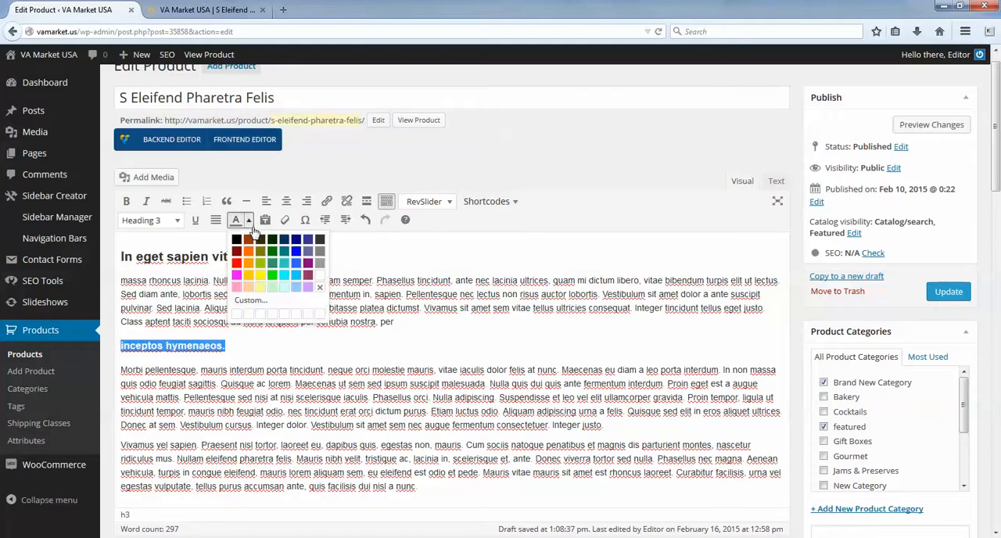
{"action": "left_click", "coordinate": [248, 265]}
{"action": "left_click_drag", "start_coordinate": [239, 349], "coordinate": [117, 349]}
{"action": "left_click_drag", "start_coordinate": [289, 459], "coordinate": [288, 445]}
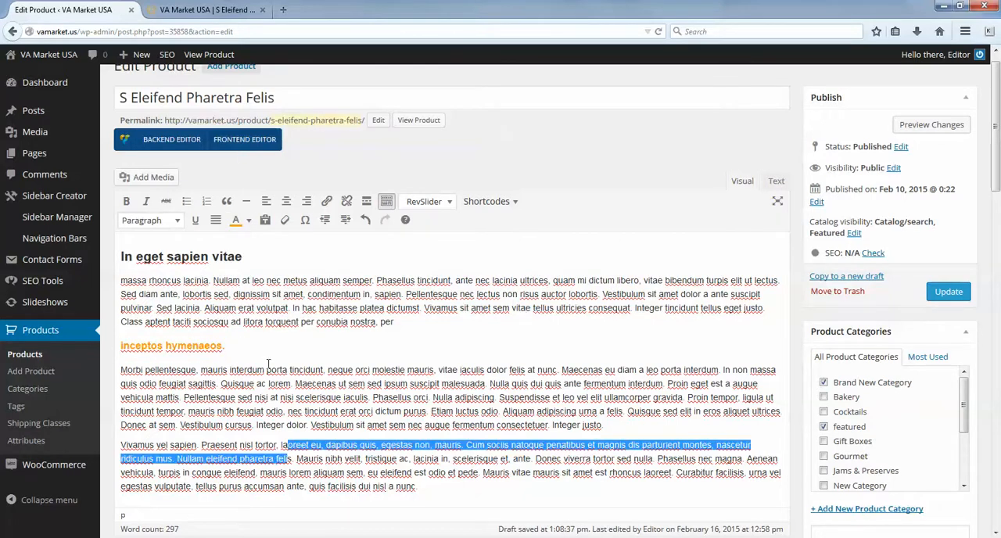
- Apply bold, italic and underline to the "inceptos hymenaeos." heading
{"action": "left_click_drag", "start_coordinate": [233, 348], "coordinate": [116, 349]}
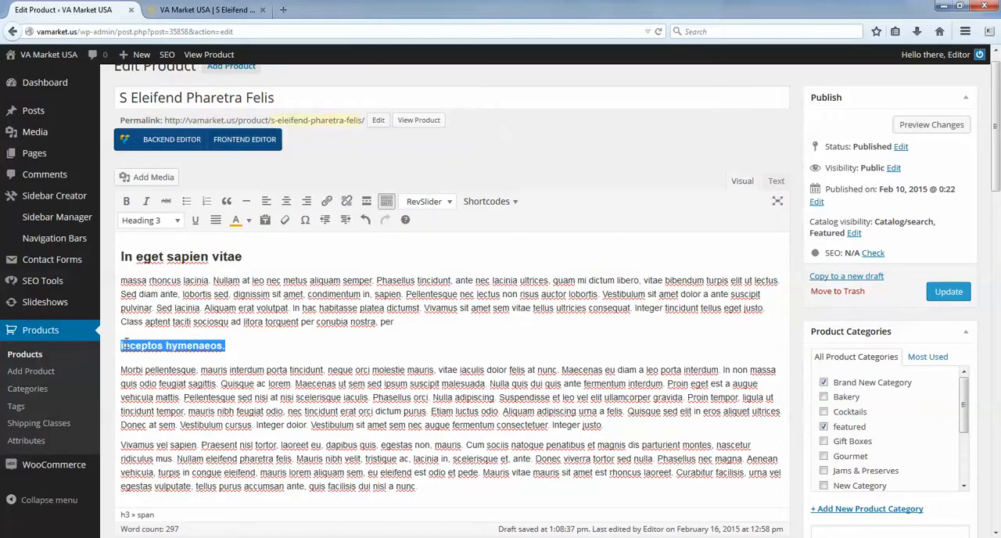
{"action": "left_click", "coordinate": [126, 201]}
{"action": "left_click", "coordinate": [146, 201]}
{"action": "left_click", "coordinate": [195, 220]}
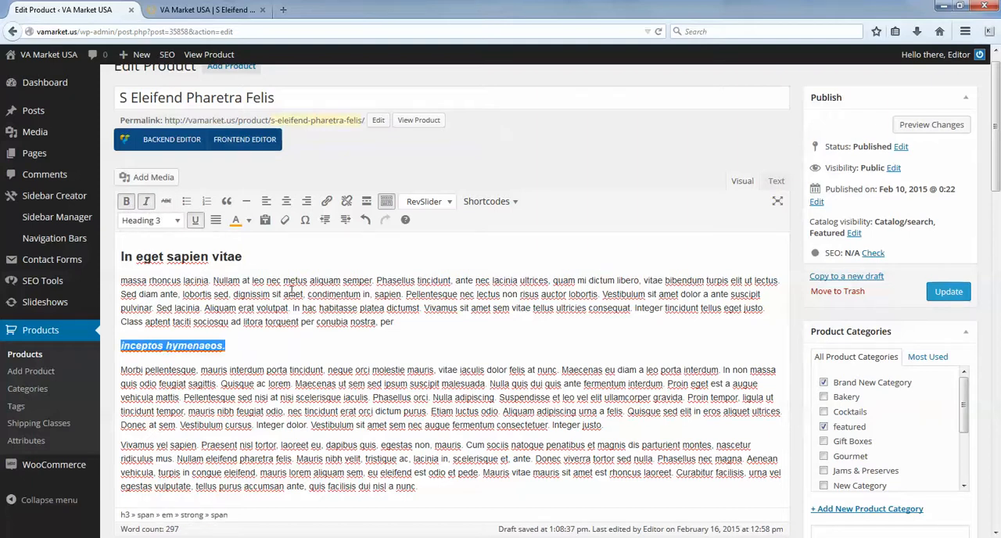
{"action": "left_click", "coordinate": [248, 356]}
{"action": "left_click_drag", "start_coordinate": [228, 347], "coordinate": [116, 347]}
{"action": "left_click", "coordinate": [300, 357]}
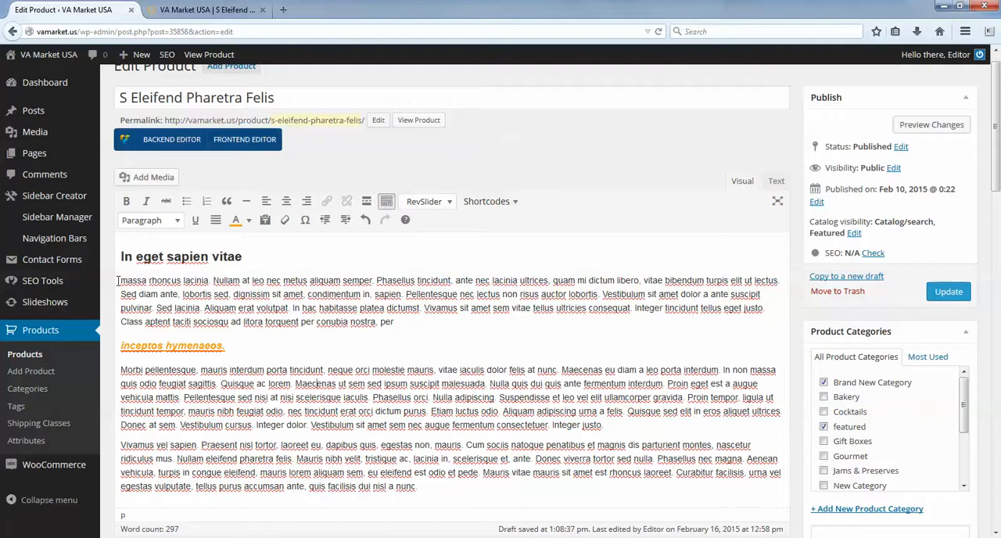
- Start a link on "massa rhoncus lacinia" and choose the existing Privacy Policy page as its destination
{"action": "left_click_drag", "start_coordinate": [121, 280], "coordinate": [210, 280]}
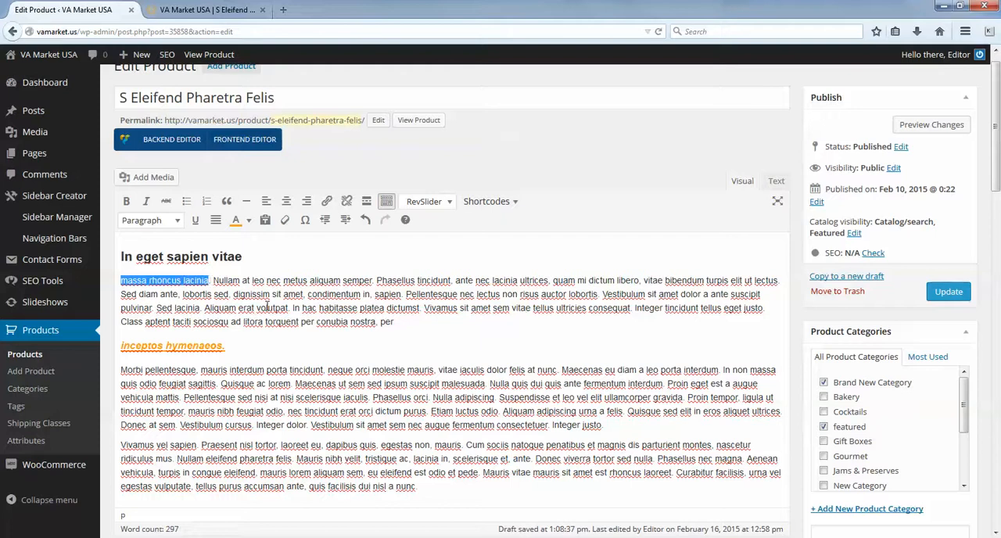
{"action": "left_click", "coordinate": [328, 202]}
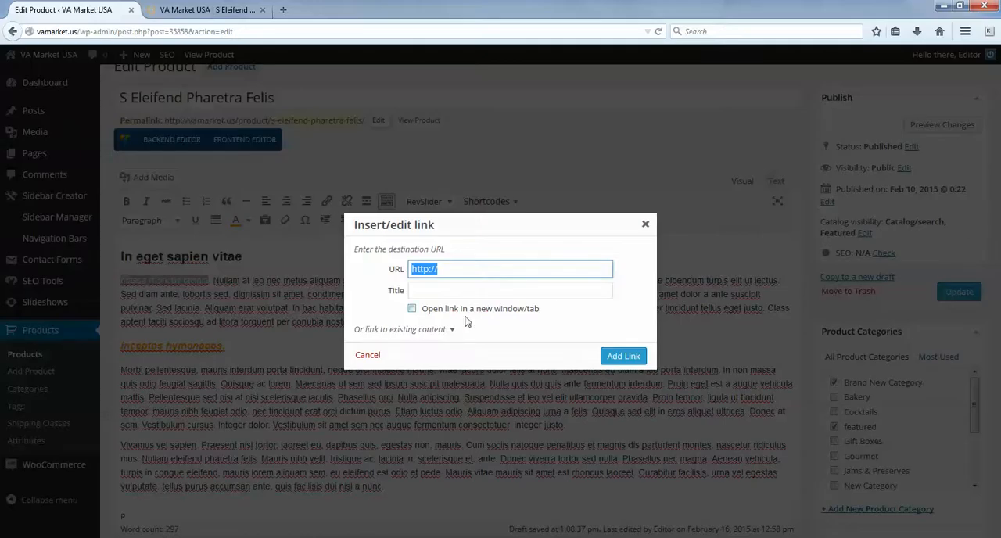
{"action": "left_click", "coordinate": [465, 271]}
{"action": "left_click", "coordinate": [357, 279]}
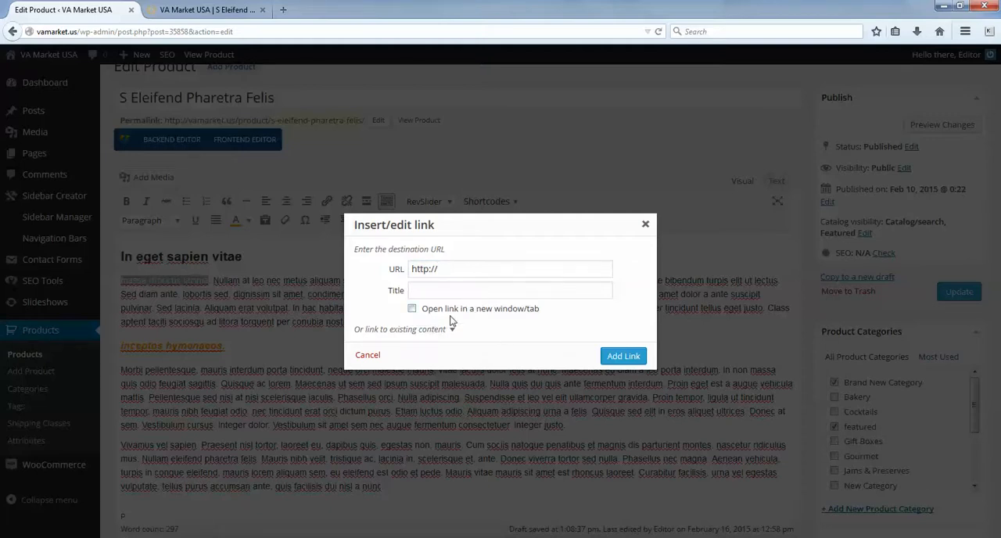
{"action": "left_click", "coordinate": [394, 334]}
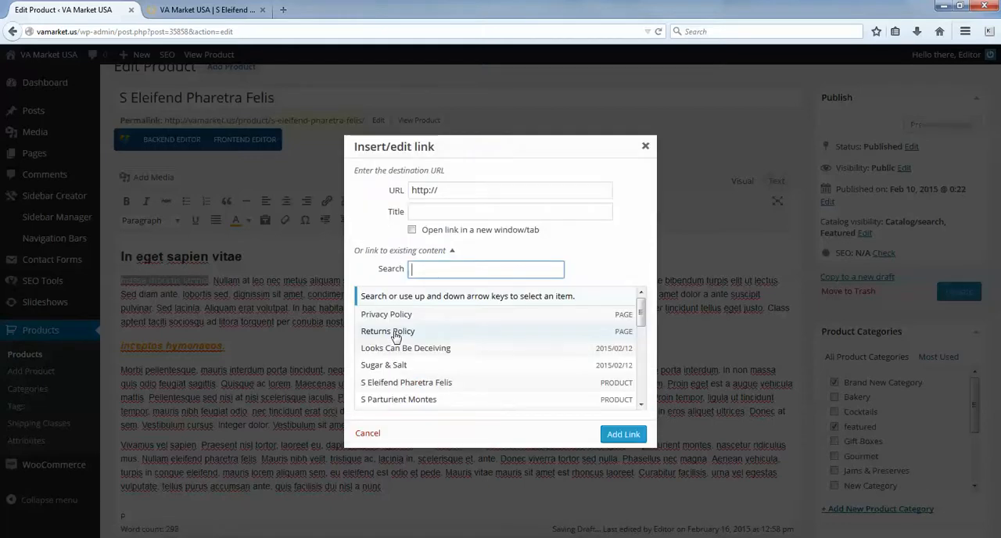
{"action": "mouse_move", "coordinate": [640, 313]}
{"action": "left_mouse_down"}
{"action": "mouse_move", "coordinate": [646, 396]}
{"action": "mouse_move", "coordinate": [642, 303]}
{"action": "left_mouse_up"}
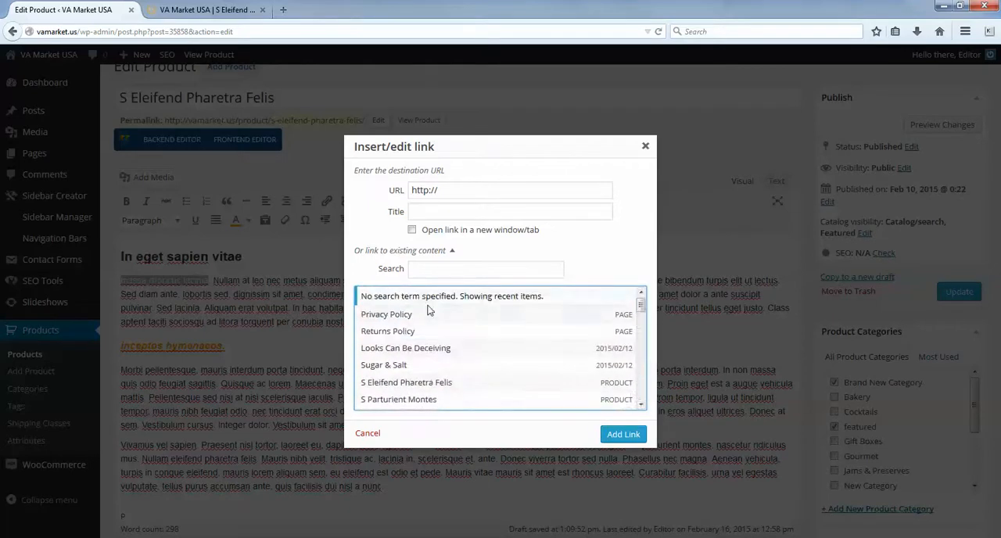
{"action": "left_click", "coordinate": [376, 315]}
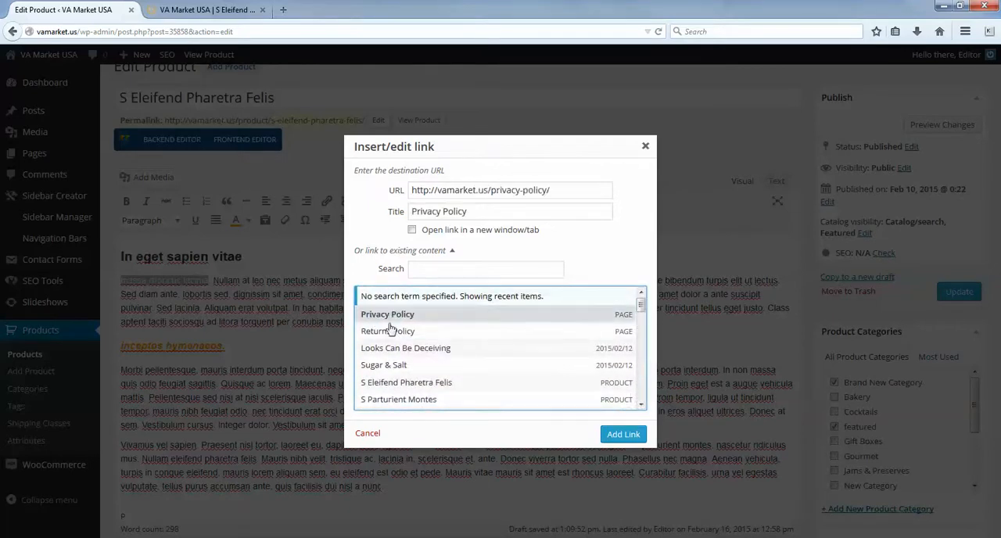
- Set the link to open in a new window/tab, keep the title Privacy Policy and add the link
{"action": "left_click", "coordinate": [411, 231]}
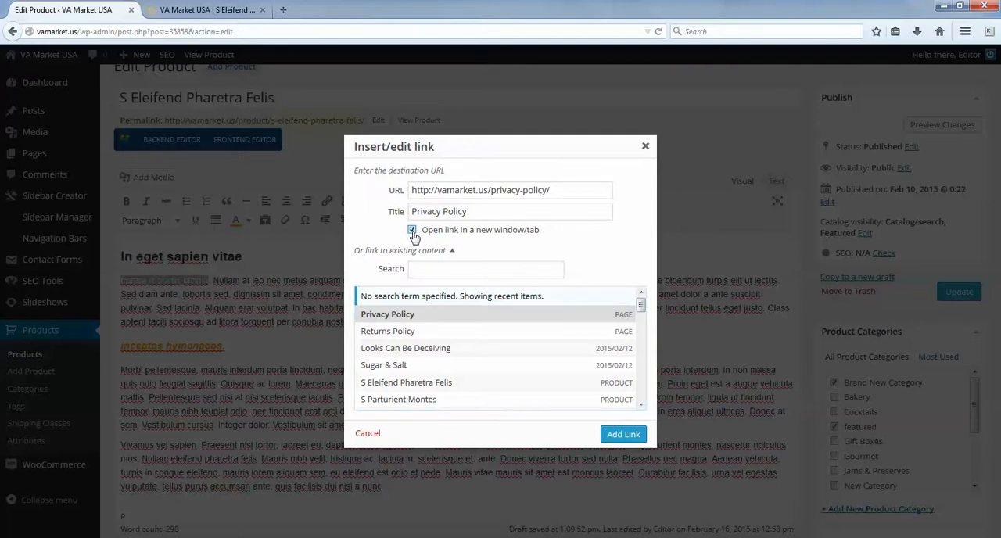
{"action": "left_click", "coordinate": [412, 232]}
{"action": "left_click_drag", "start_coordinate": [475, 211], "coordinate": [414, 217]}
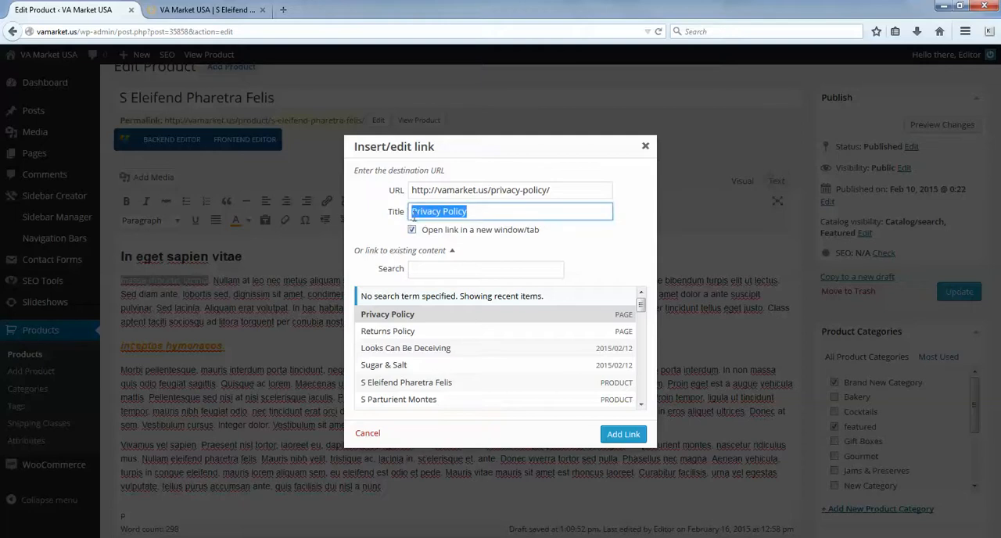
{"action": "left_click", "coordinate": [491, 213]}
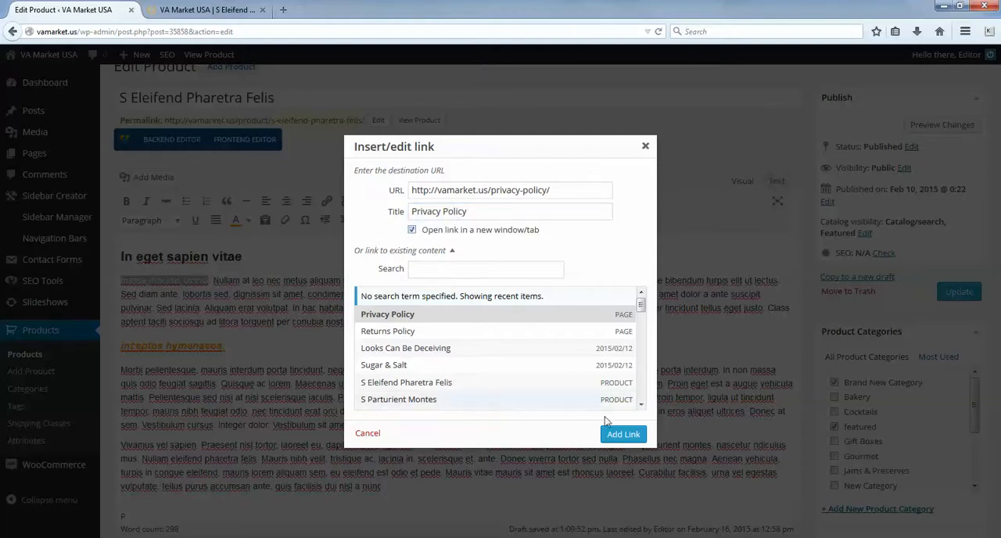
{"action": "left_click", "coordinate": [623, 434]}
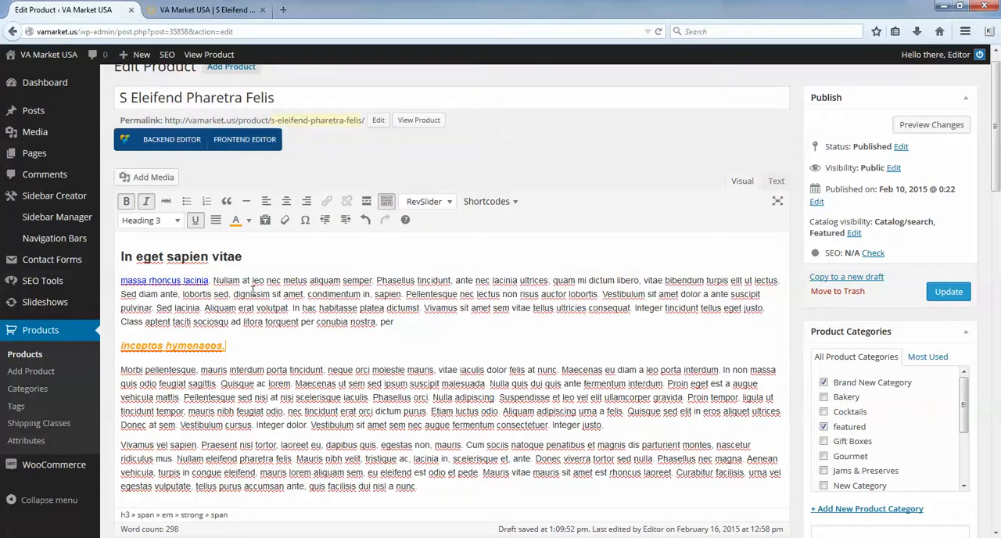
{"action": "left_click", "coordinate": [178, 280]}
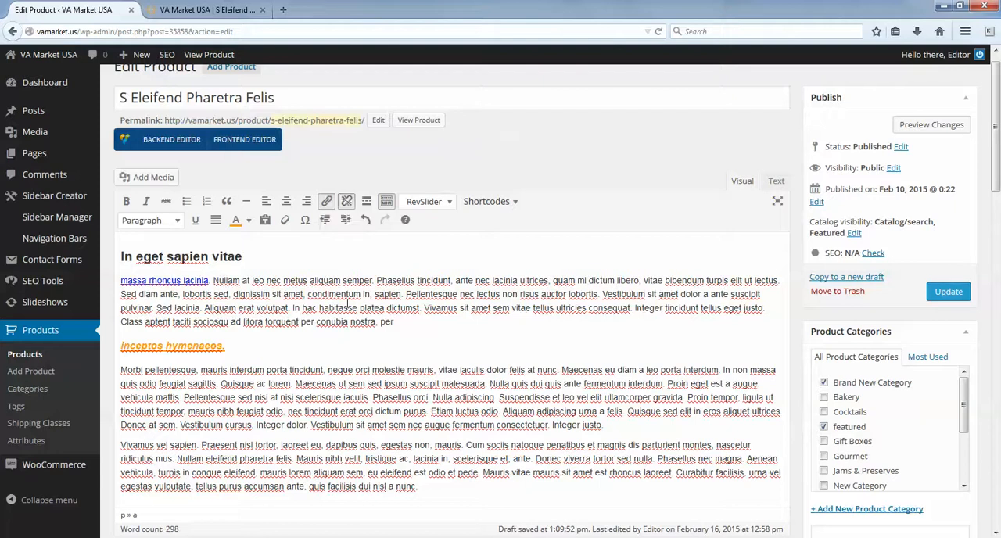
{"action": "left_click", "coordinate": [333, 328]}
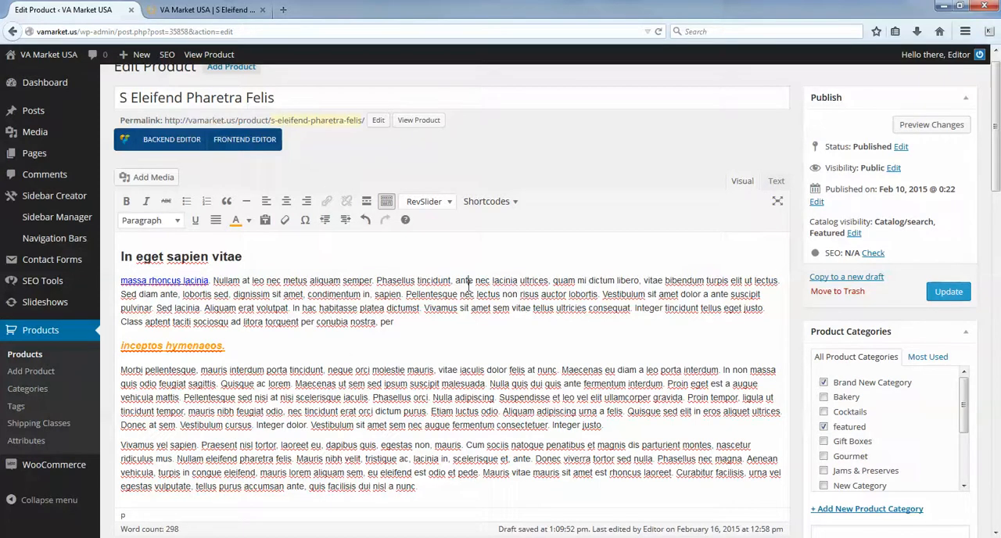
{"action": "scroll", "coordinate": [469, 286], "scroll_direction": "down", "scroll_amount": 2}
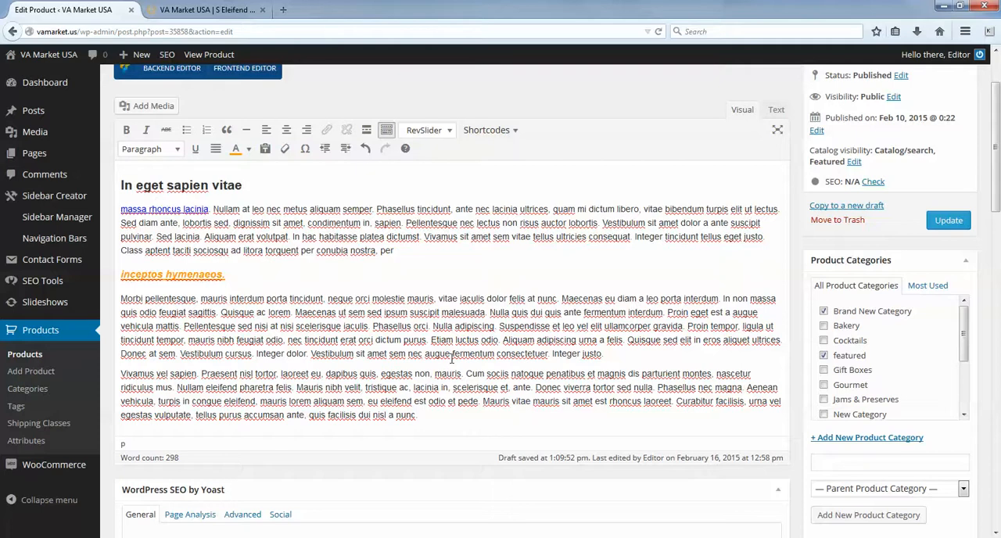
- Hide the second toolbar row of the product description editor and show it again
{"action": "scroll", "coordinate": [451, 359], "scroll_direction": "up", "scroll_amount": 2}
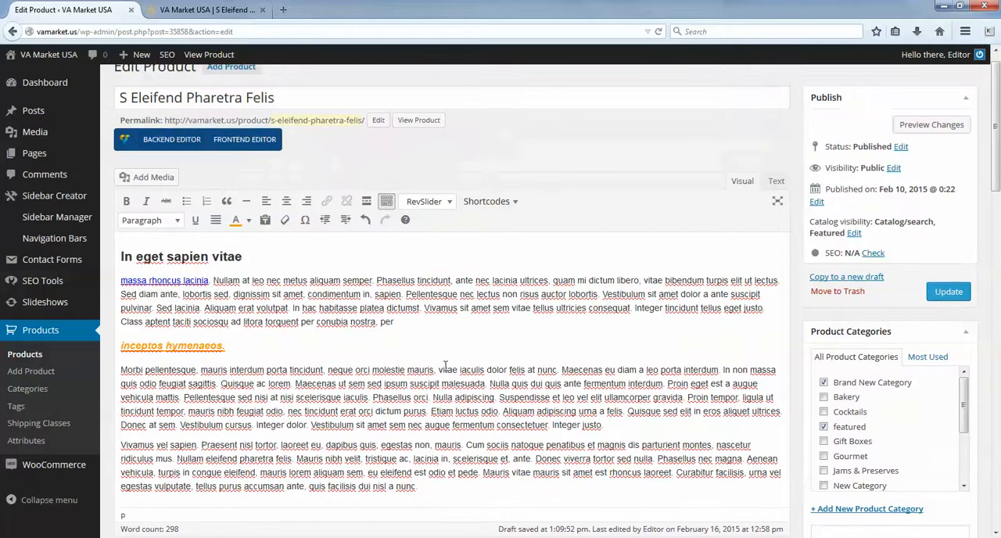
{"action": "left_click", "coordinate": [387, 202]}
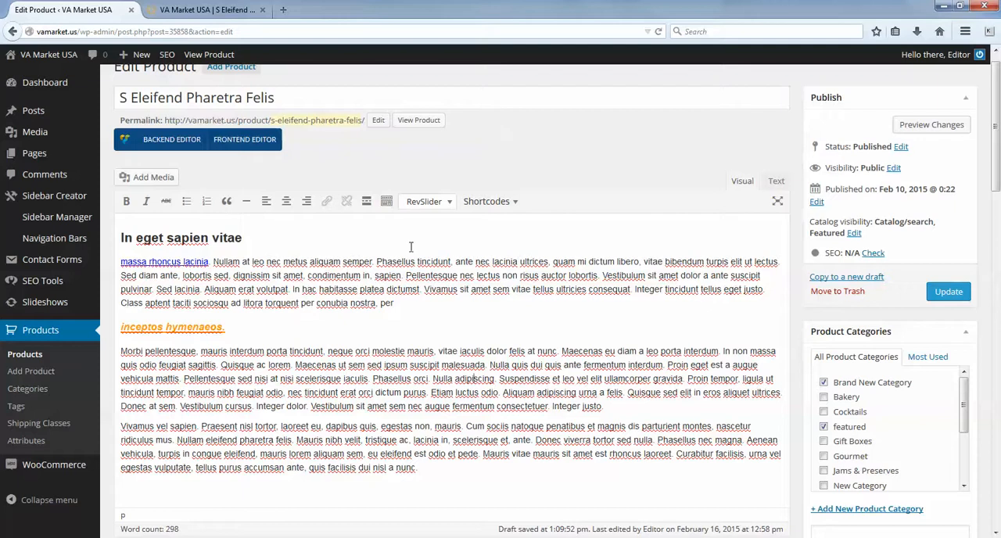
{"action": "left_click", "coordinate": [389, 202]}
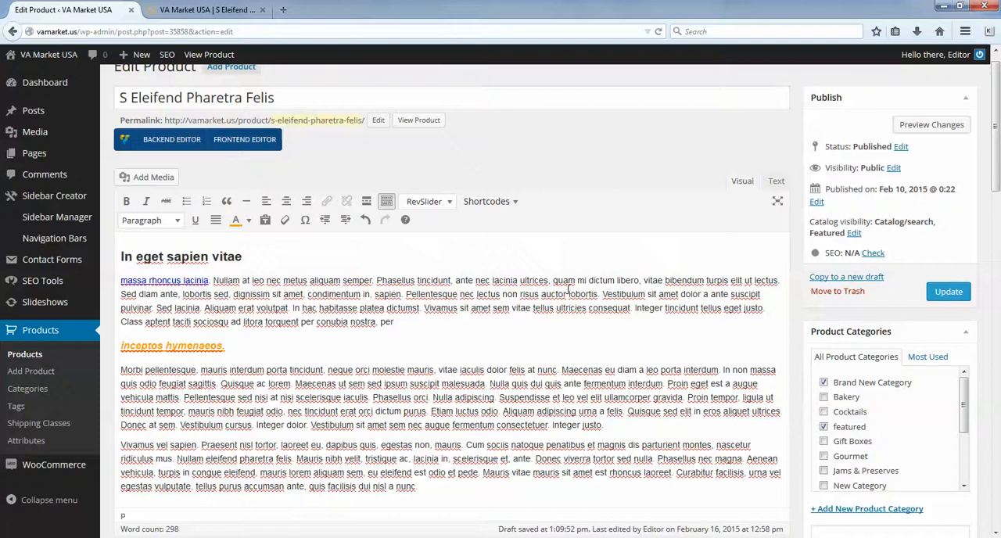
- Review the WordPress SEO by Yoast snippet preview, focus keyword, SEO title and meta description fields alongside the product's title and description
{"action": "scroll", "coordinate": [569, 289], "scroll_direction": "down", "scroll_amount": 5}
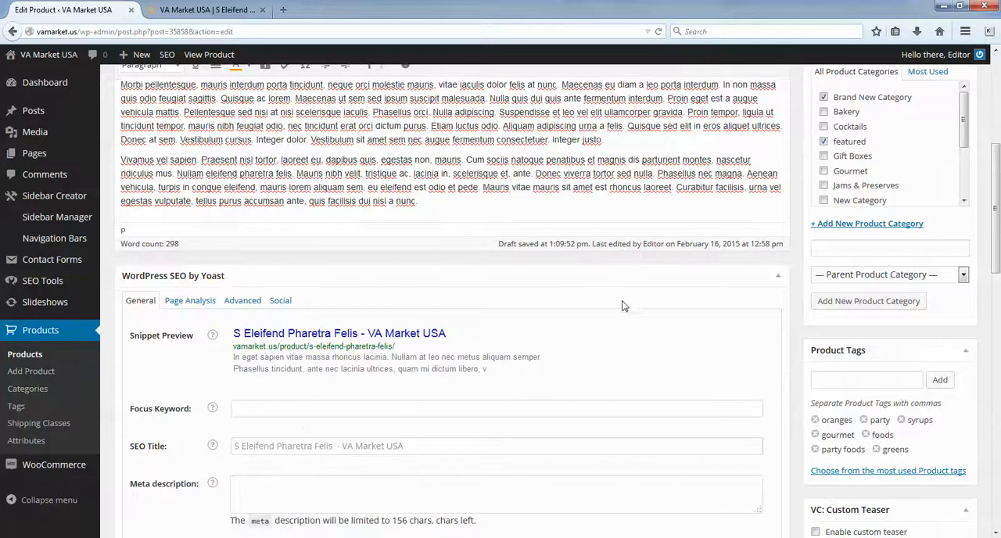
{"action": "scroll", "coordinate": [615, 301], "scroll_direction": "down", "scroll_amount": 3}
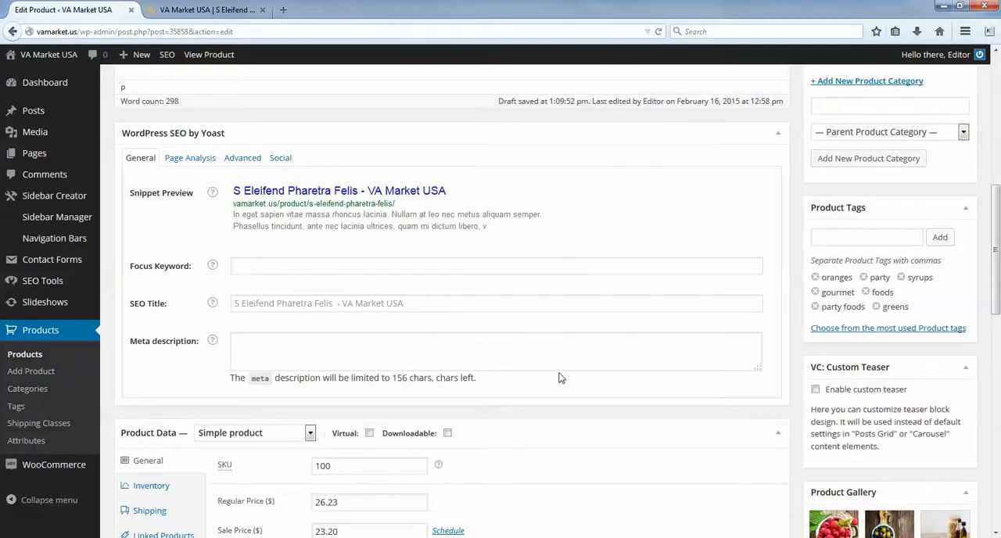
{"action": "left_click", "coordinate": [511, 360]}
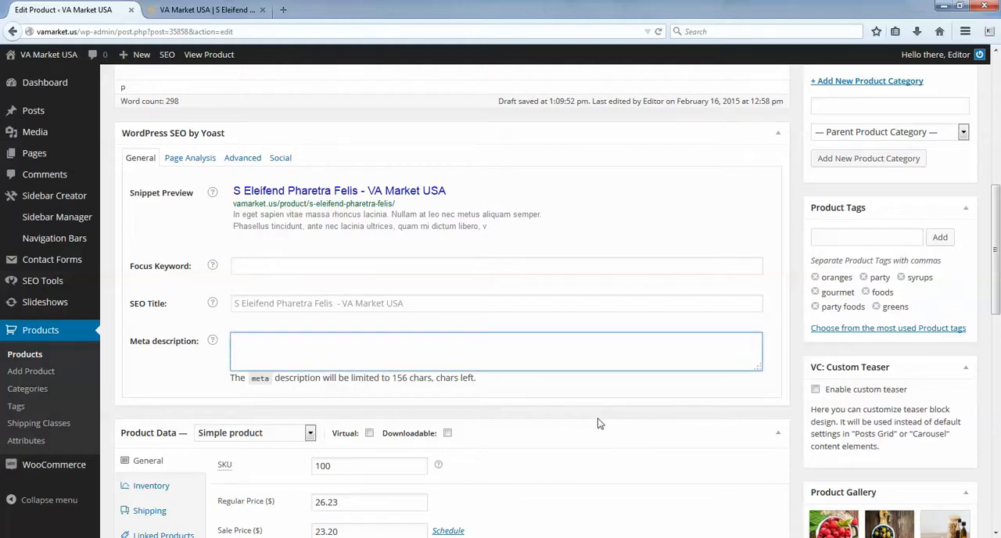
{"action": "scroll", "coordinate": [601, 423], "scroll_direction": "up", "scroll_amount": 5}
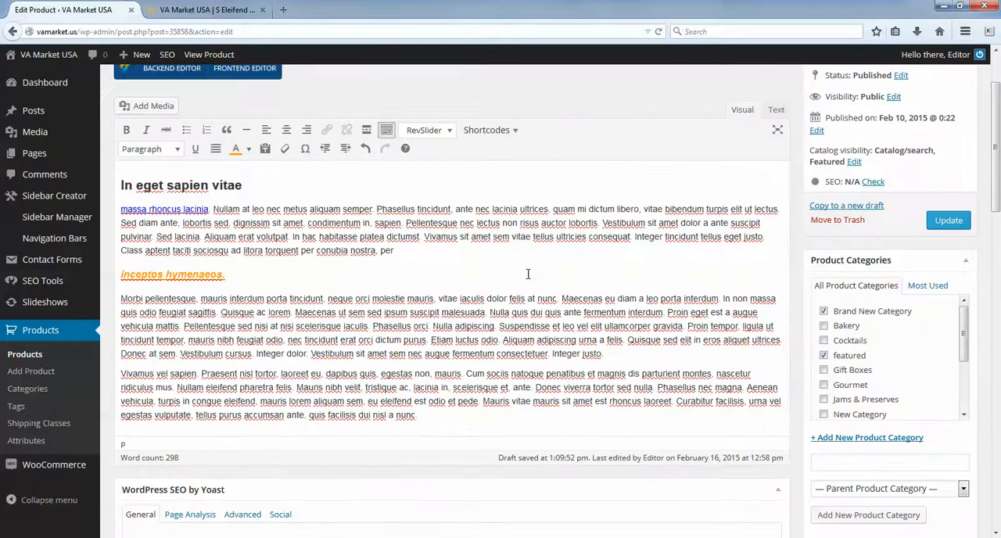
{"action": "scroll", "coordinate": [505, 272], "scroll_direction": "down", "scroll_amount": 4}
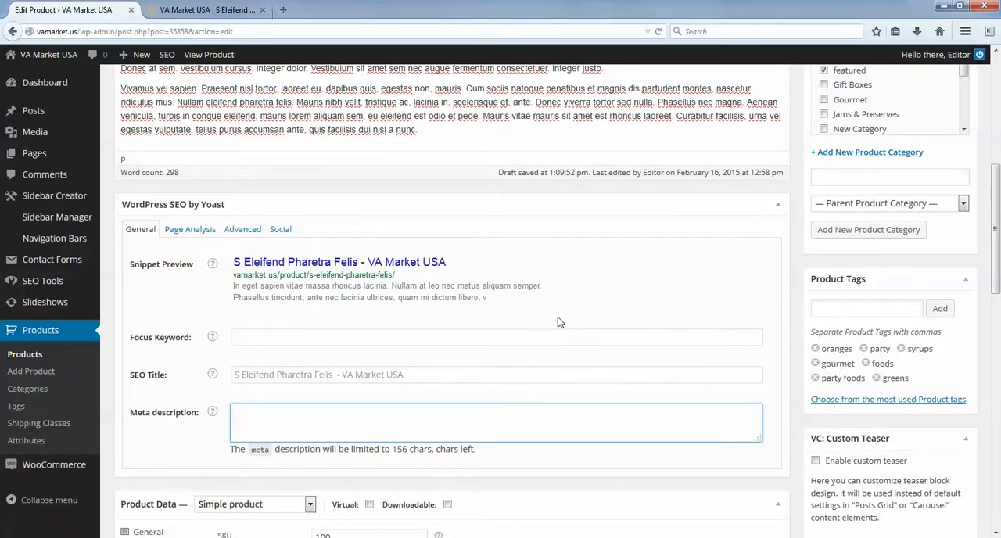
{"action": "scroll", "coordinate": [532, 360], "scroll_direction": "up", "scroll_amount": 5}
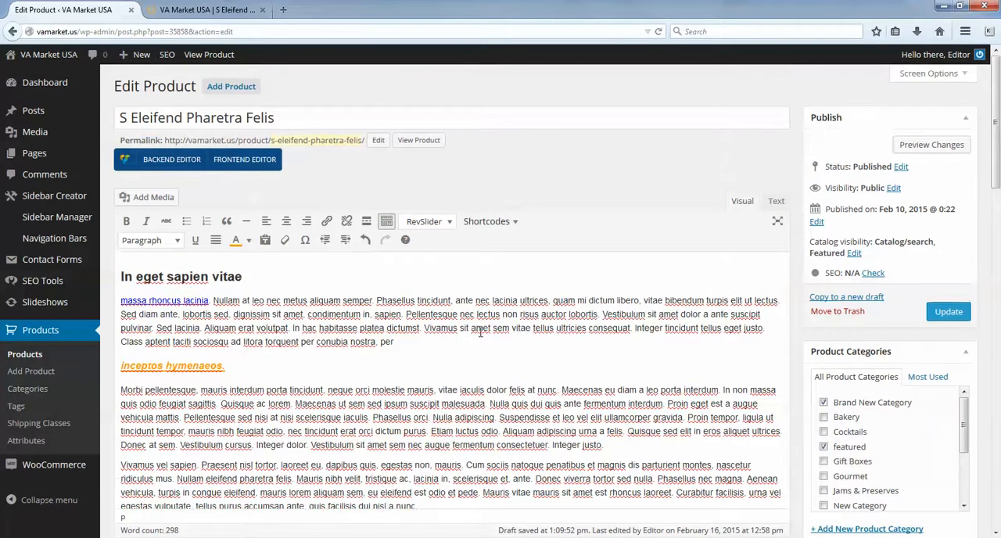
{"action": "left_click_drag", "start_coordinate": [131, 118], "coordinate": [276, 114]}
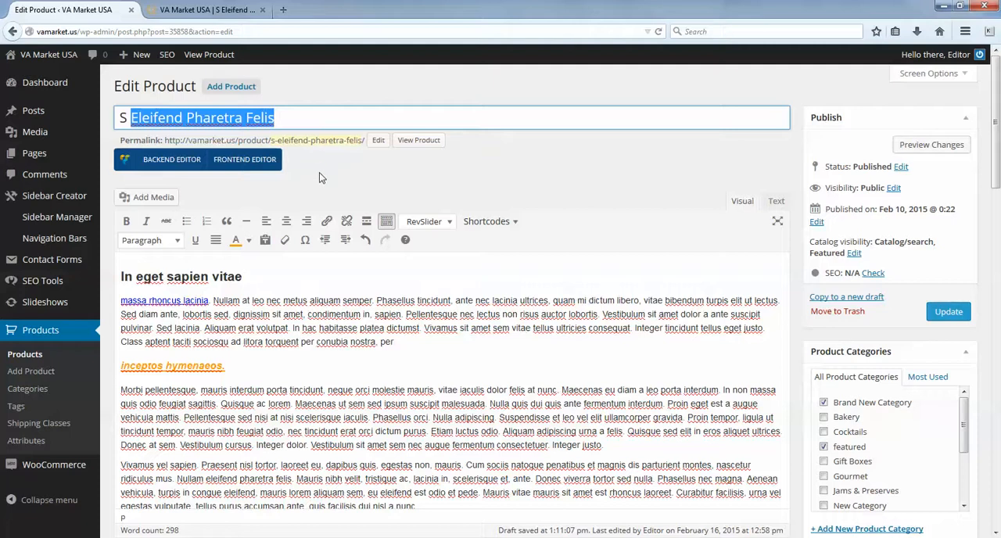
{"action": "left_click", "coordinate": [401, 328]}
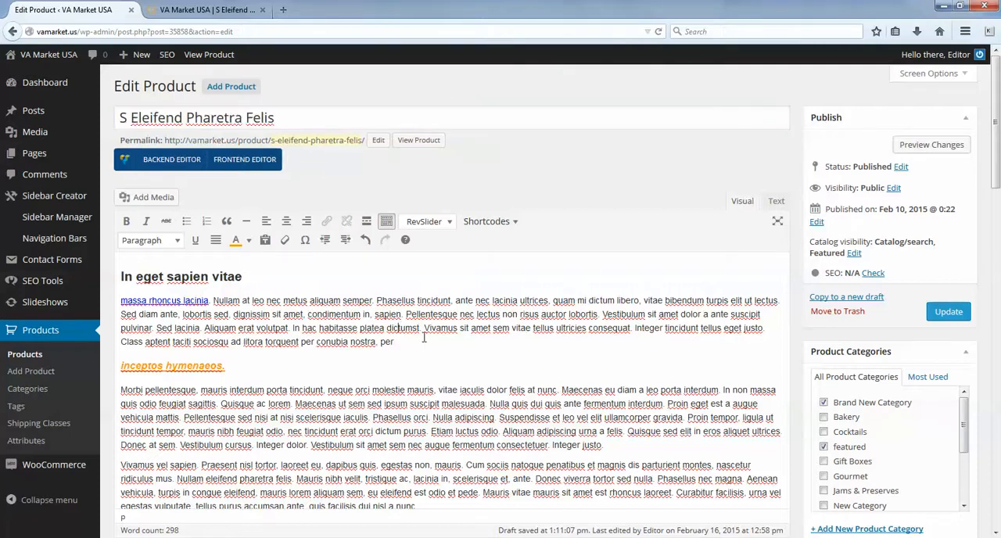
{"action": "scroll", "coordinate": [414, 329], "scroll_direction": "down", "scroll_amount": 5}
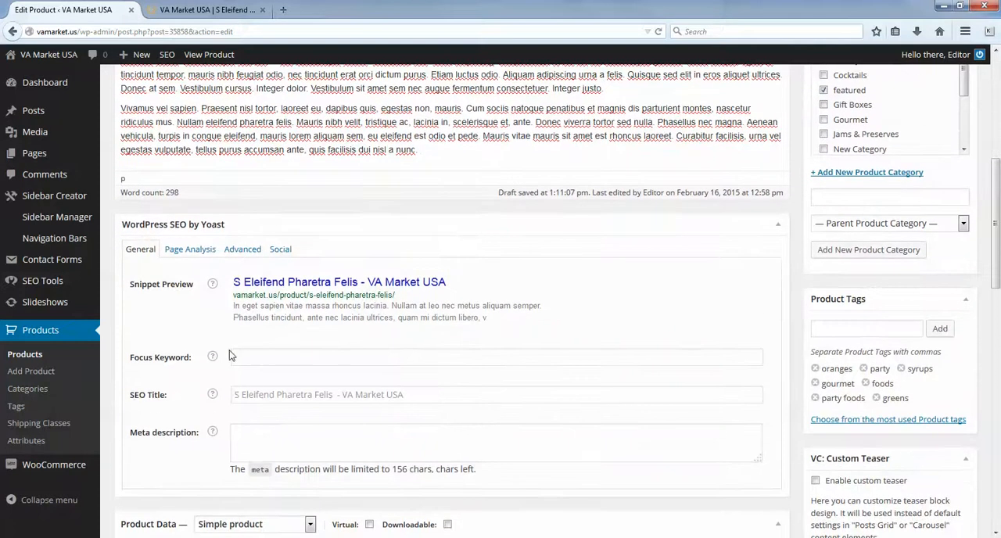
{"action": "left_click", "coordinate": [264, 356]}
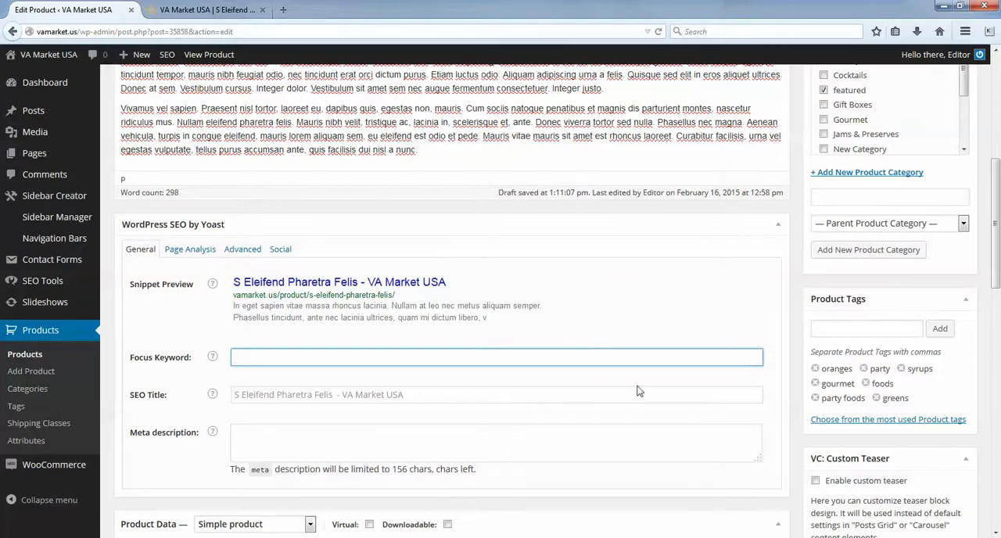
{"action": "scroll", "coordinate": [660, 438], "scroll_direction": "up", "scroll_amount": 2}
{"action": "scroll", "coordinate": [603, 145], "scroll_direction": "down", "scroll_amount": 3}
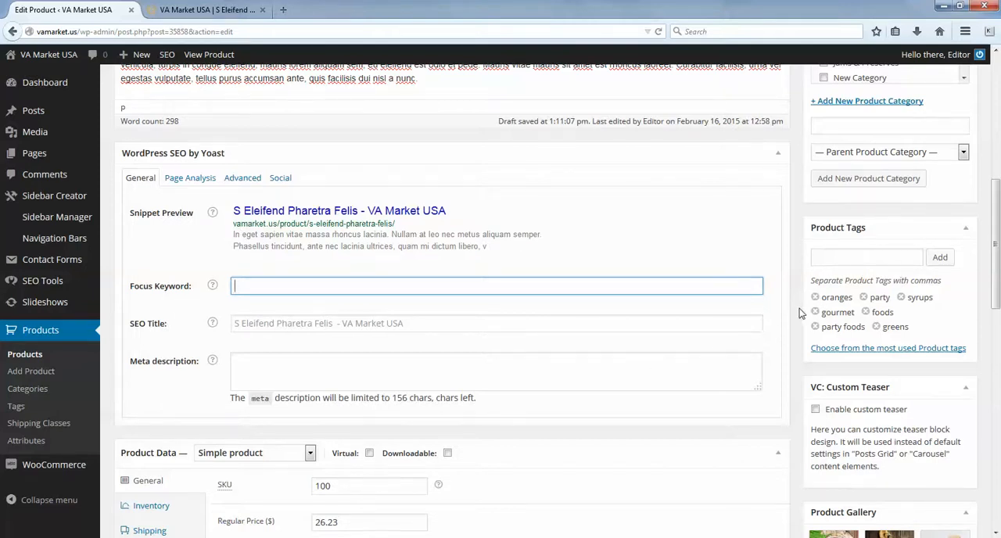
- Collapse the Slideshow Options section, and check the available product types, keeping Simple product selected in the Product Data section
{"action": "scroll", "coordinate": [790, 324], "scroll_direction": "down", "scroll_amount": 4}
{"action": "scroll", "coordinate": [704, 313], "scroll_direction": "down", "scroll_amount": 2}
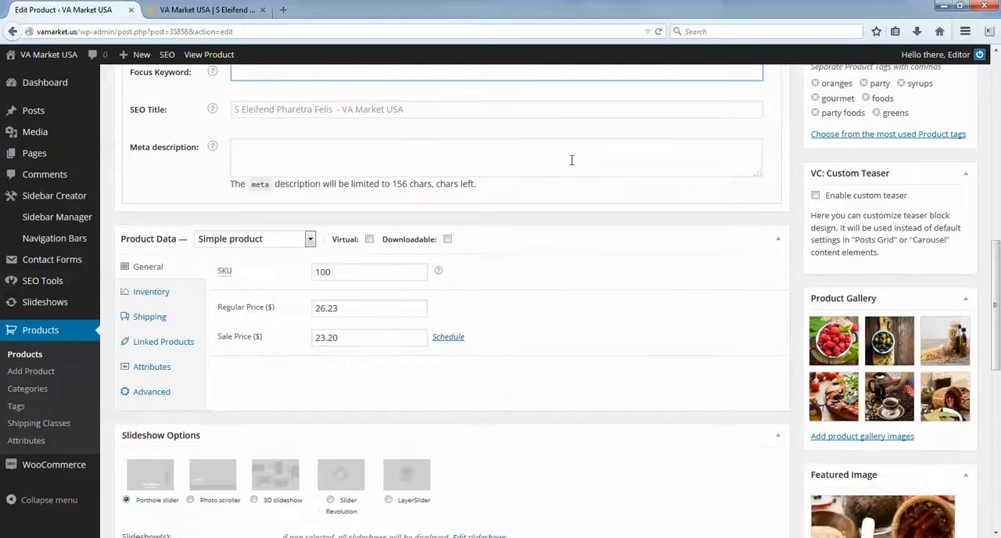
{"action": "scroll", "coordinate": [697, 215], "scroll_direction": "down", "scroll_amount": 2}
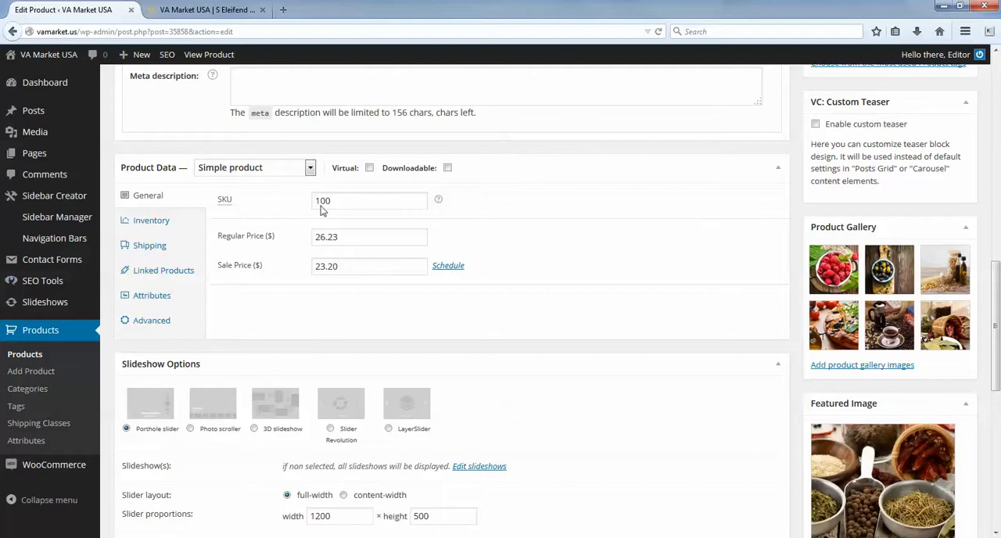
{"action": "left_click", "coordinate": [779, 366]}
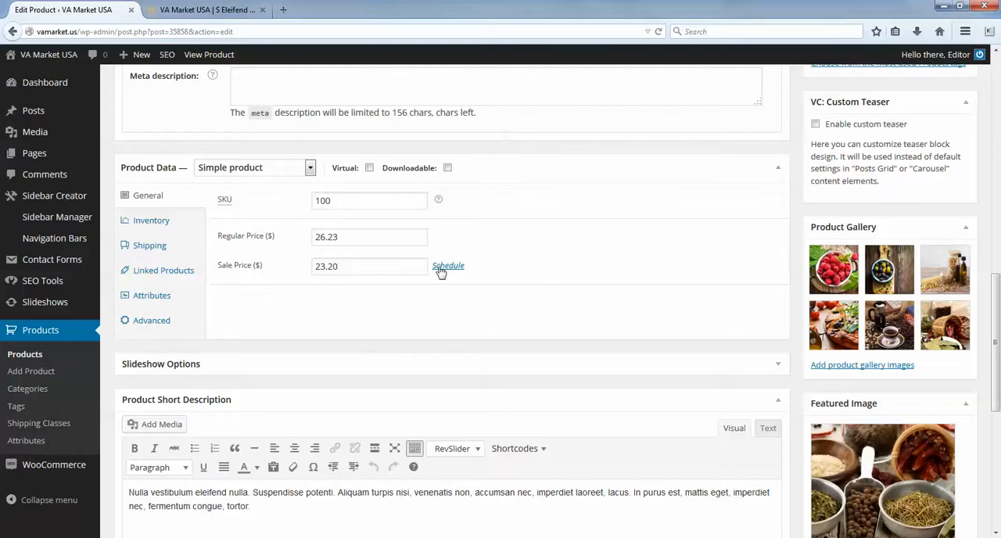
{"action": "left_click", "coordinate": [244, 170]}
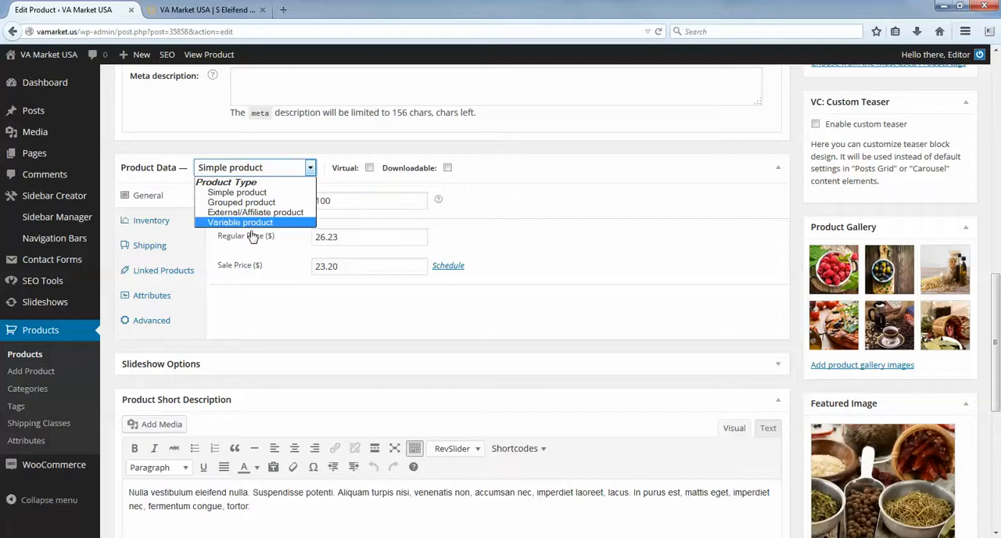
{"action": "left_click", "coordinate": [257, 196]}
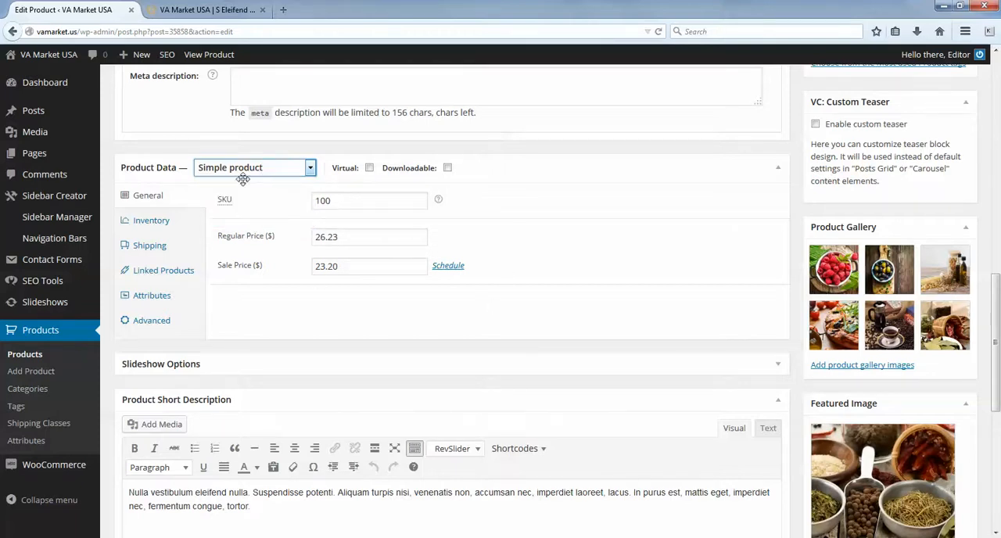
- Add one S Eleifend Pharetra Felis to the cart on the live product page and return to the product editor
{"action": "left_click", "coordinate": [184, 9]}
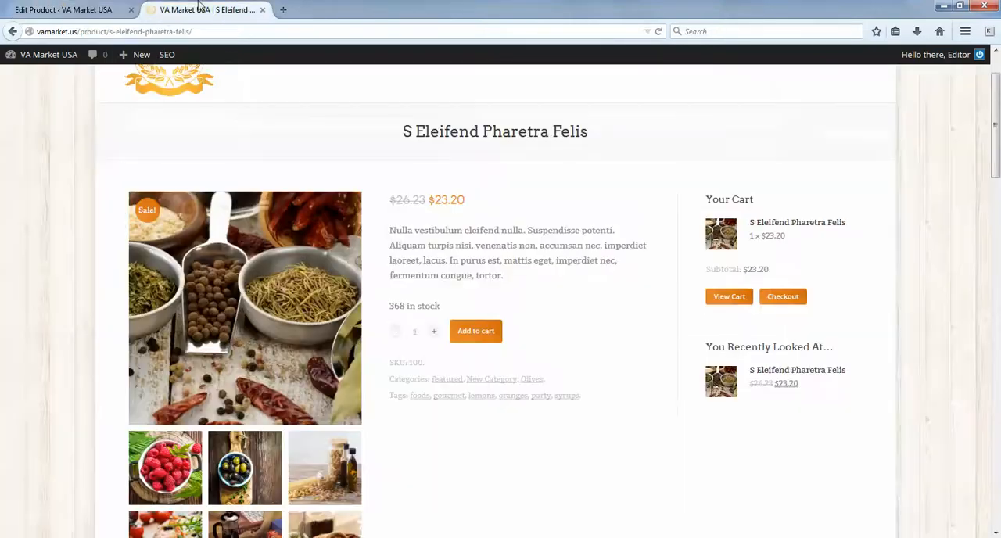
{"action": "scroll", "coordinate": [551, 266], "scroll_direction": "down", "scroll_amount": 2}
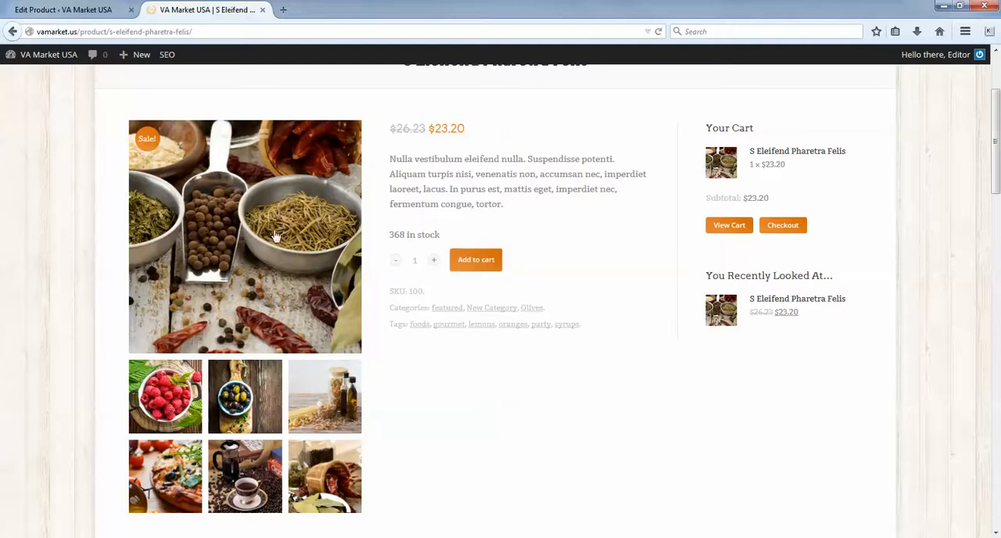
{"action": "left_click", "coordinate": [475, 264]}
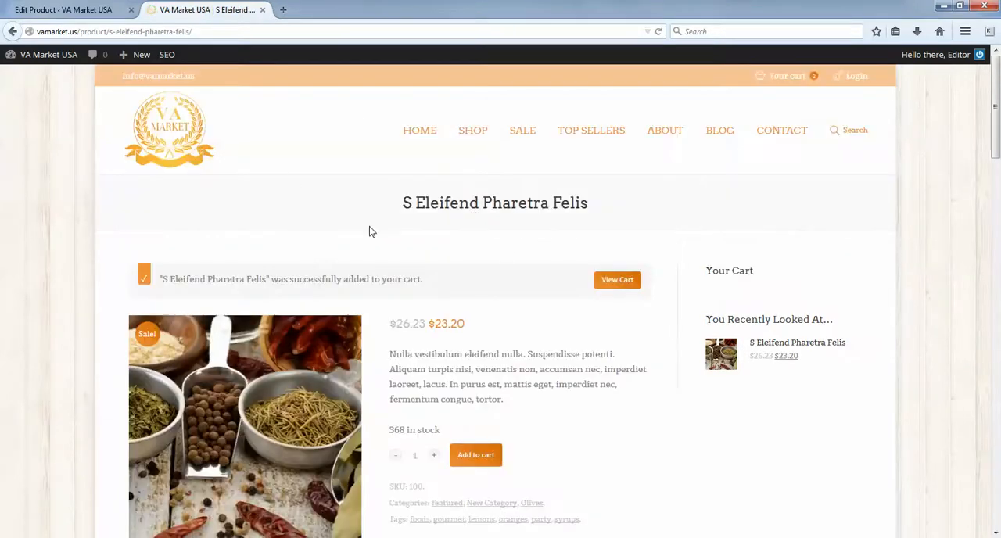
{"action": "left_click", "coordinate": [62, 9]}
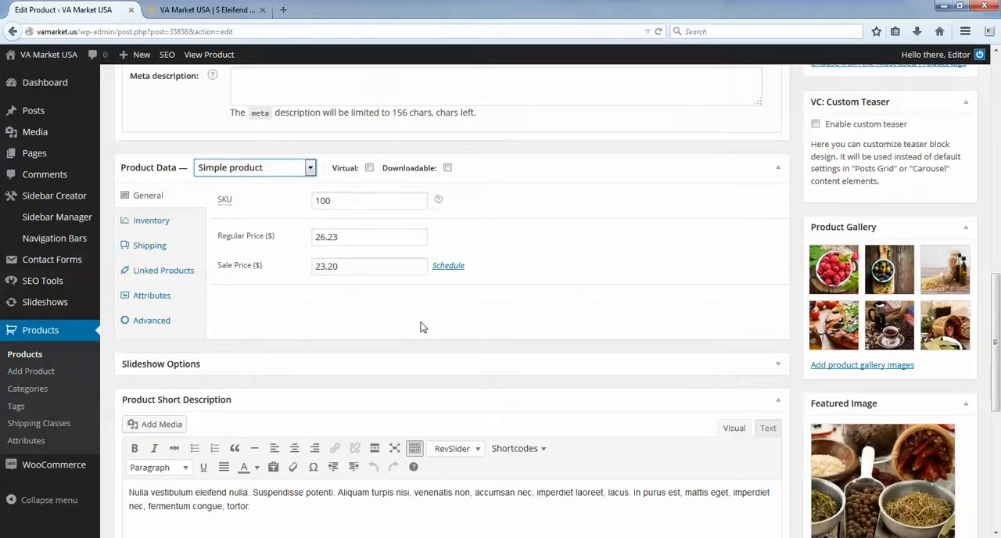
- Switch the product type to Variable product to view its data options, and set it back to Simple product
{"action": "scroll", "coordinate": [409, 154], "scroll_direction": "up", "scroll_amount": 2}
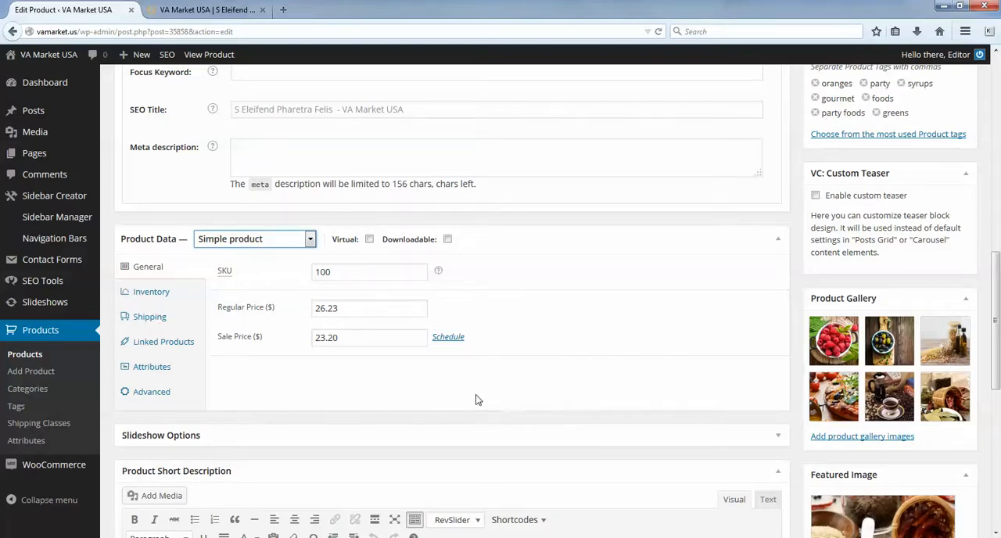
{"action": "left_click", "coordinate": [230, 240]}
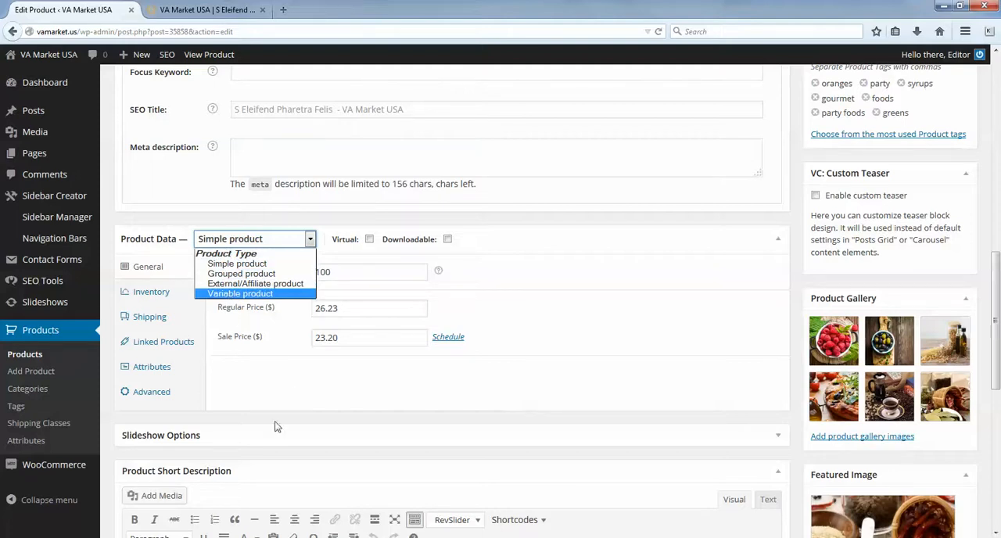
{"action": "key", "text": "Up"}
{"action": "left_click", "coordinate": [240, 294]}
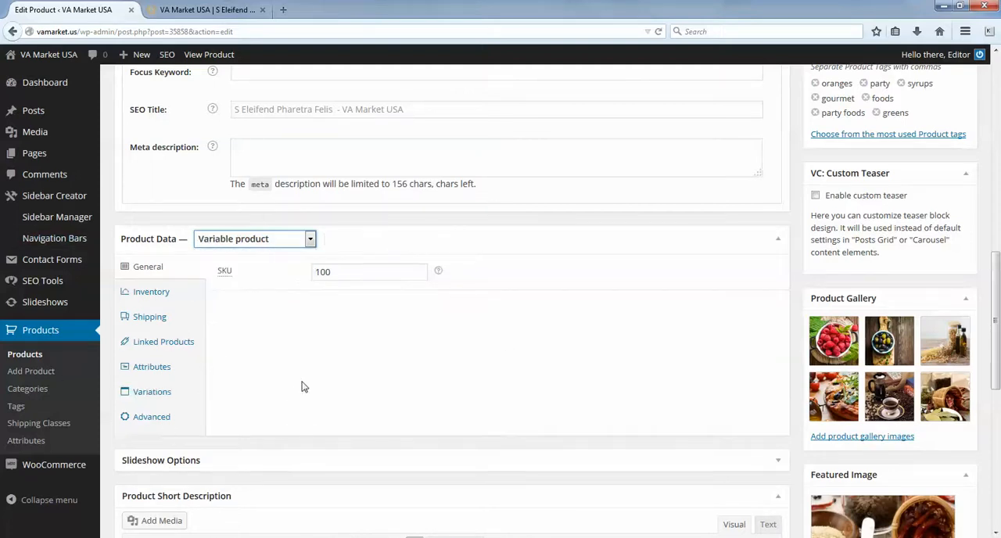
{"action": "left_click", "coordinate": [264, 242]}
{"action": "left_click", "coordinate": [244, 269]}
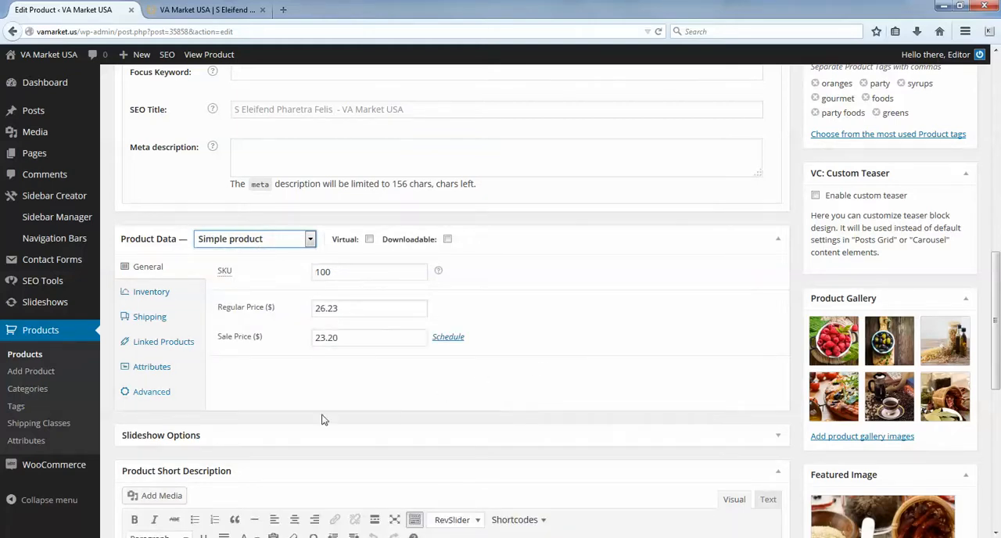
- Examine the short description text beneath the price on the live product page and return to the product editor
{"action": "scroll", "coordinate": [743, 300], "scroll_direction": "down", "scroll_amount": 5}
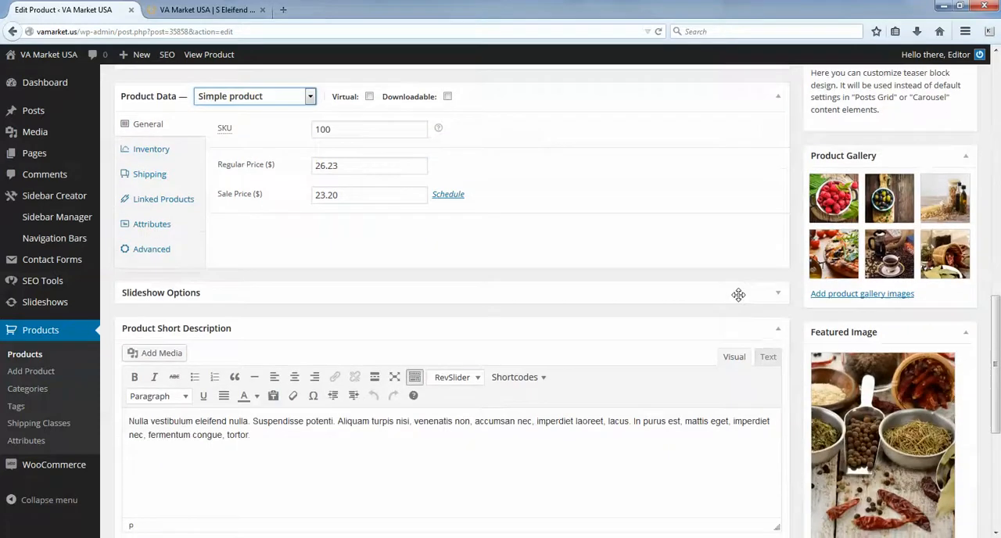
{"action": "left_click", "coordinate": [207, 9]}
{"action": "scroll", "coordinate": [526, 326], "scroll_direction": "down", "scroll_amount": 1}
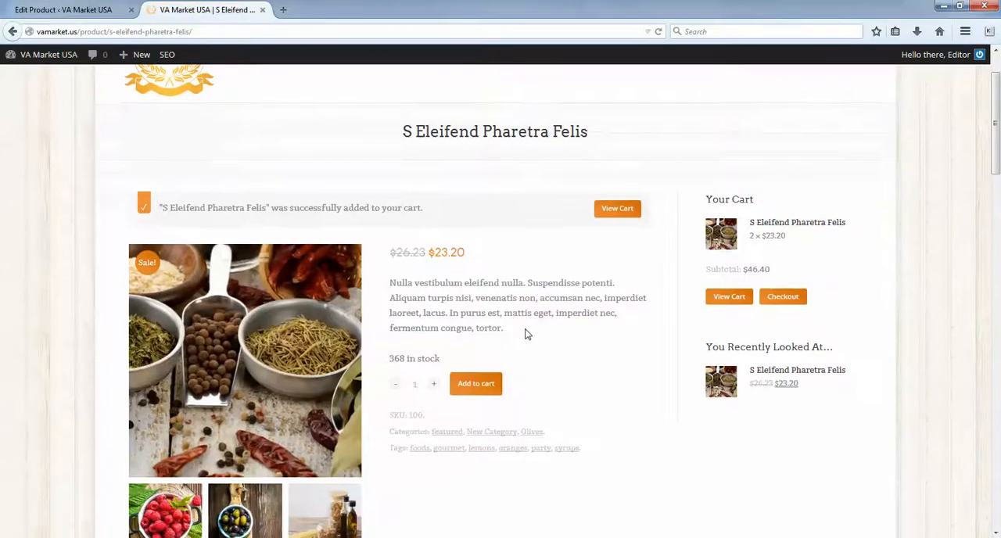
{"action": "left_click_drag", "start_coordinate": [503, 327], "coordinate": [385, 286]}
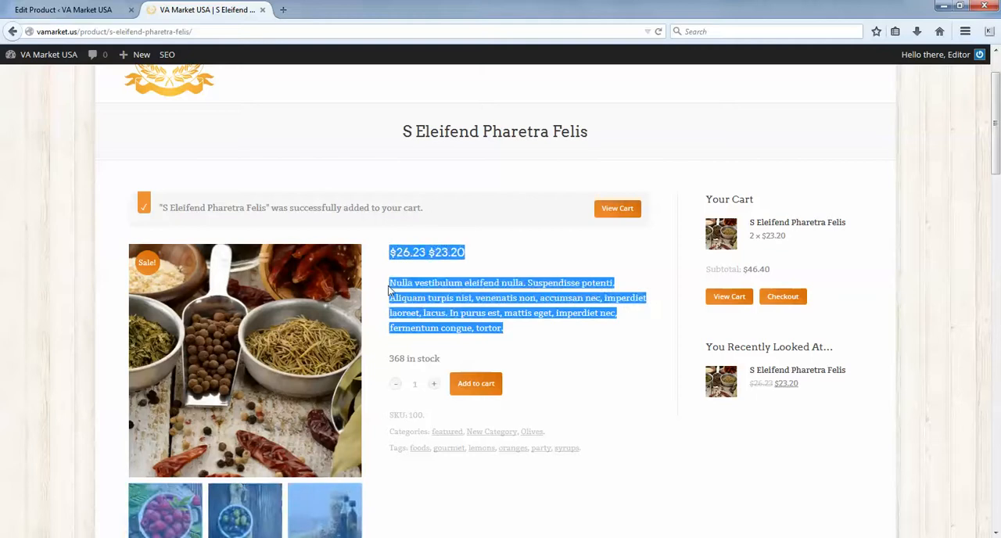
{"action": "left_click", "coordinate": [399, 295]}
{"action": "left_click", "coordinate": [82, 12]}
- Examine the Product Short Description text in the product editor and compare it with the main product description
{"action": "scroll", "coordinate": [299, 374], "scroll_direction": "down", "scroll_amount": 1}
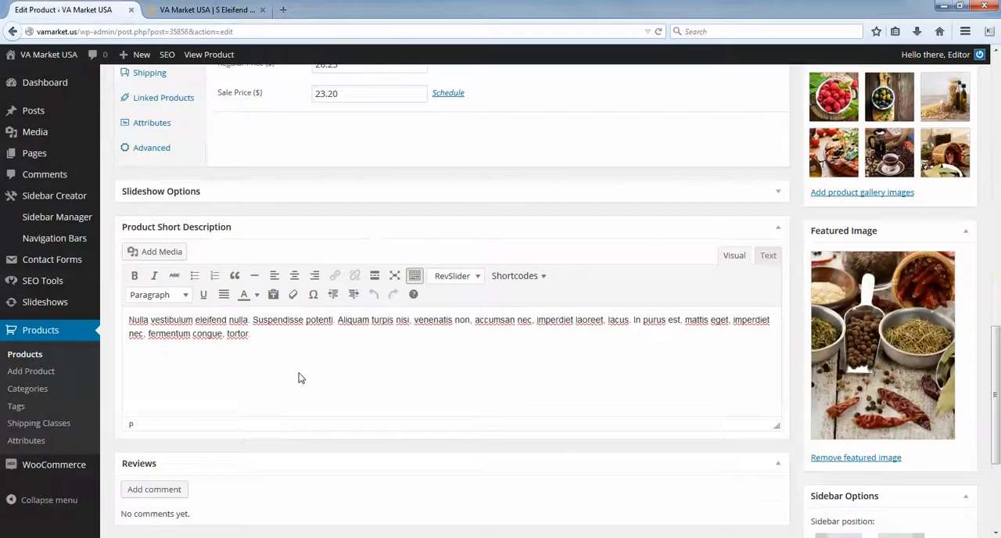
{"action": "left_click_drag", "start_coordinate": [251, 292], "coordinate": [100, 276]}
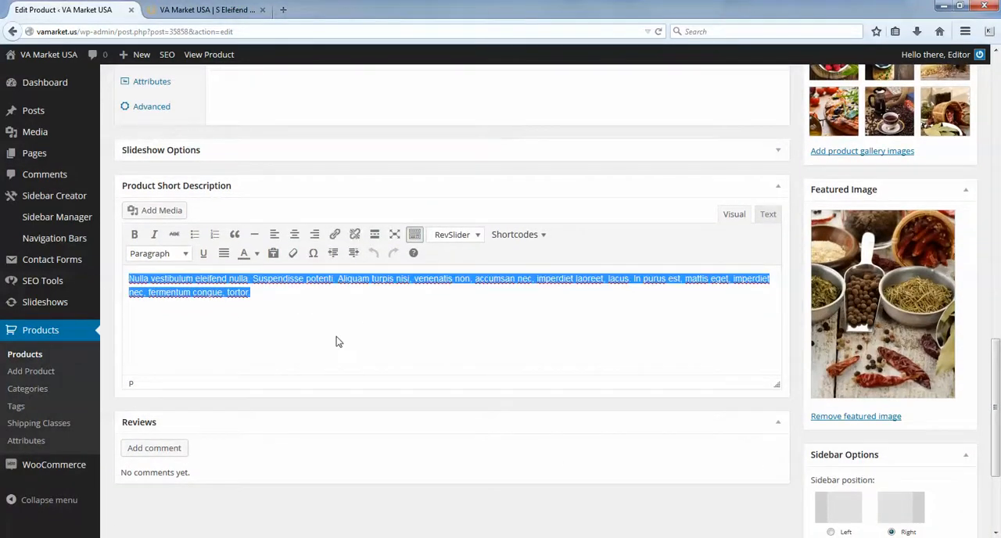
{"action": "left_click", "coordinate": [318, 323]}
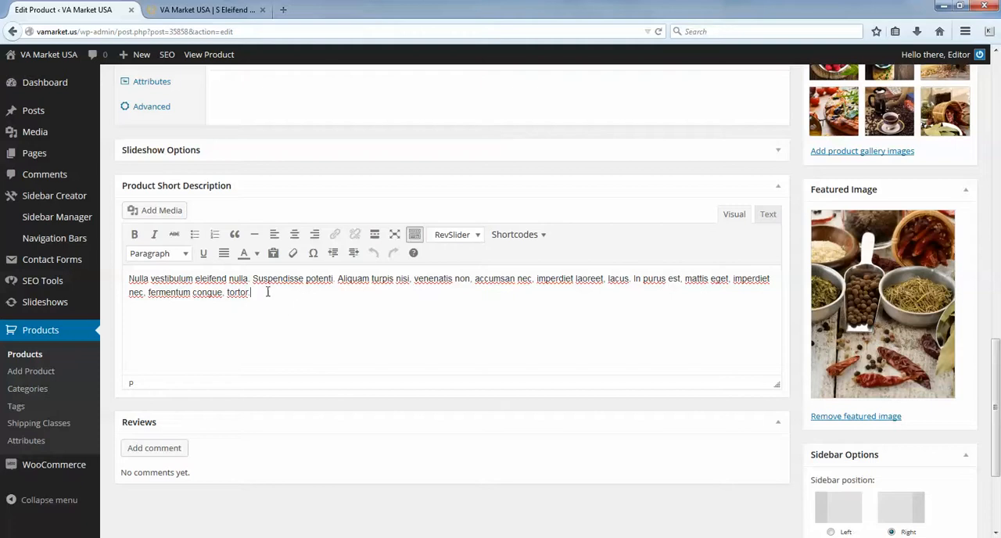
{"action": "left_click_drag", "start_coordinate": [286, 304], "coordinate": [122, 275]}
{"action": "left_click", "coordinate": [305, 324]}
{"action": "scroll", "coordinate": [448, 386], "scroll_direction": "up", "scroll_amount": 15}
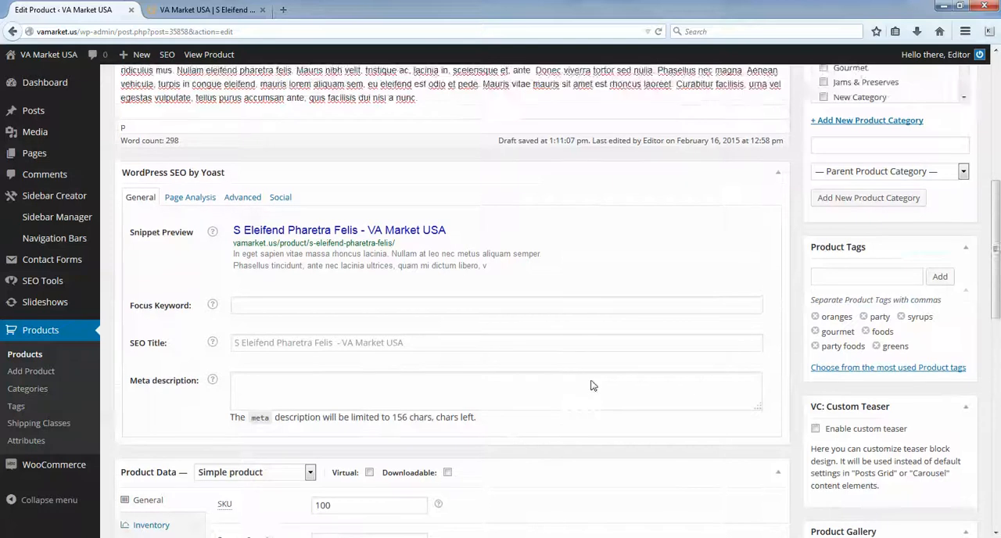
{"action": "scroll", "coordinate": [510, 228], "scroll_direction": "down", "scroll_amount": 12}
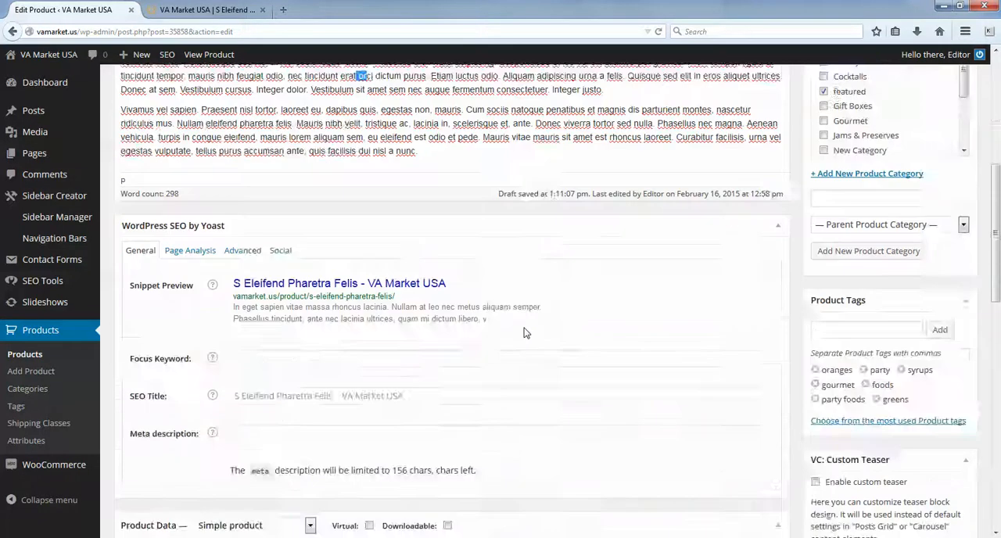
- Save the edits to the S Eleifend Pharetra Felis product by updating it
{"action": "scroll", "coordinate": [458, 360], "scroll_direction": "down", "scroll_amount": 2}
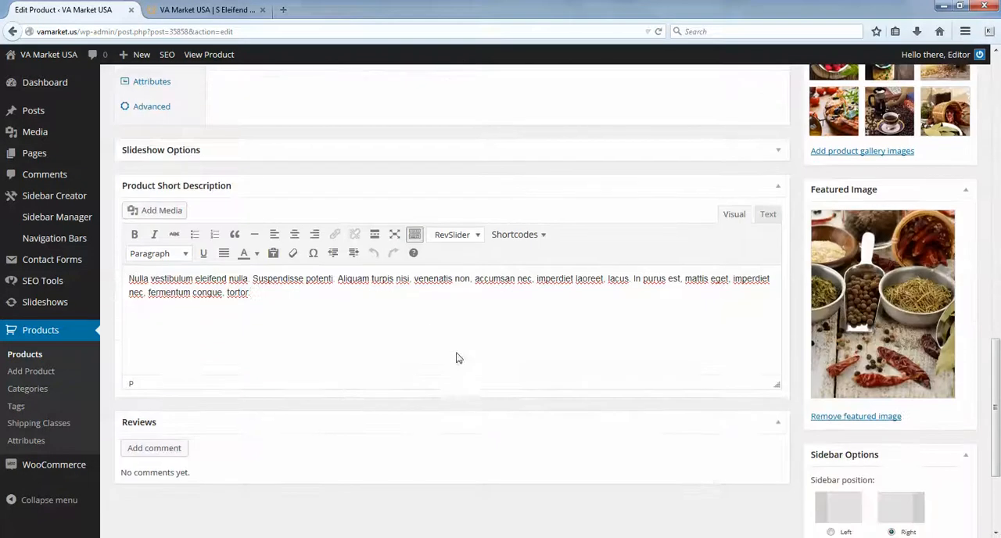
{"action": "scroll", "coordinate": [476, 344], "scroll_direction": "down", "scroll_amount": 2}
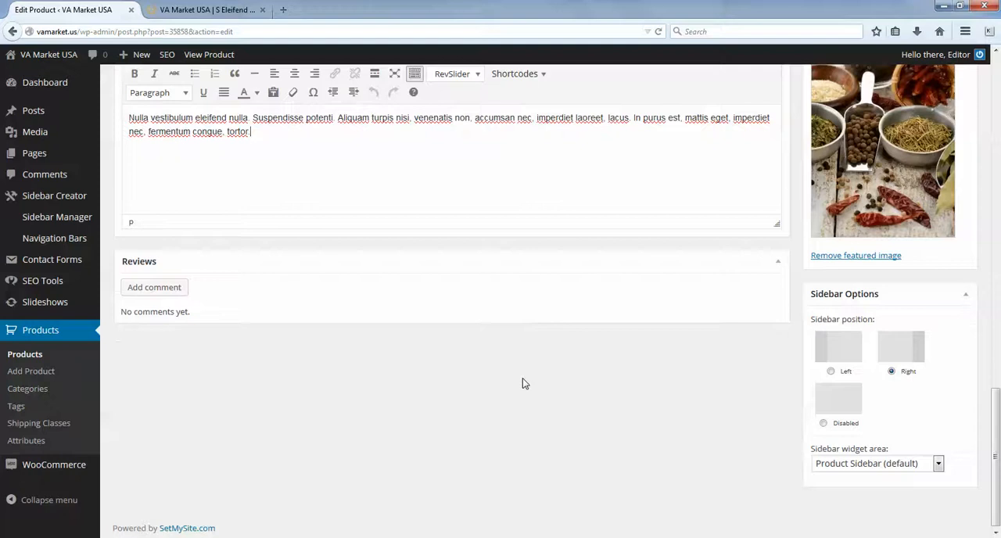
{"action": "scroll", "coordinate": [626, 376], "scroll_direction": "up", "scroll_amount": 6}
{"action": "scroll", "coordinate": [643, 396], "scroll_direction": "up", "scroll_amount": 10}
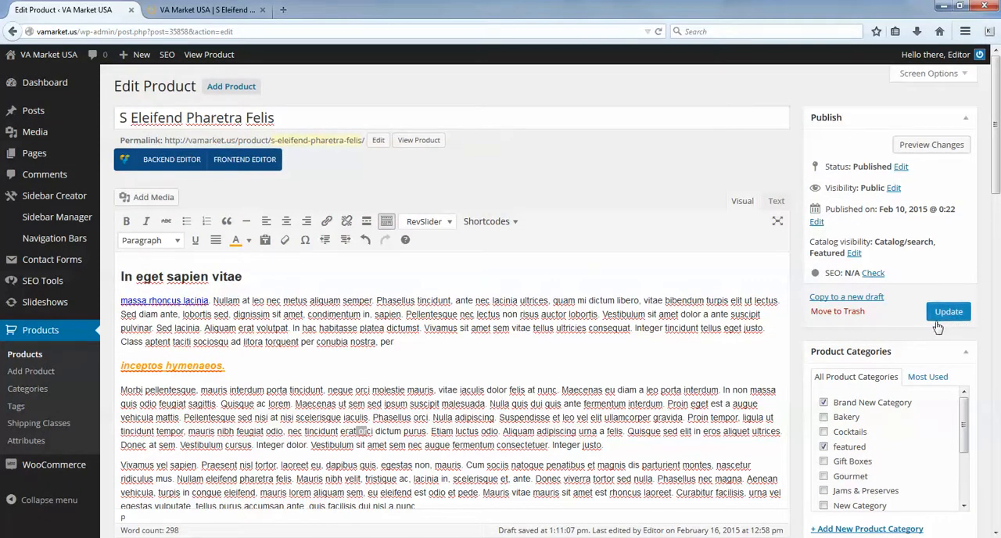
{"action": "right_click", "coordinate": [949, 311]}
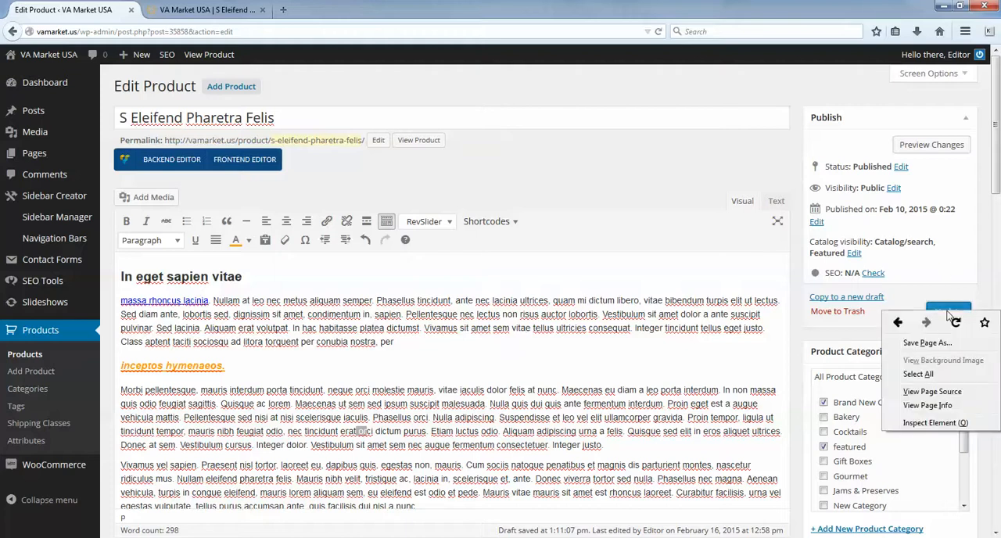
{"action": "left_click", "coordinate": [898, 307]}
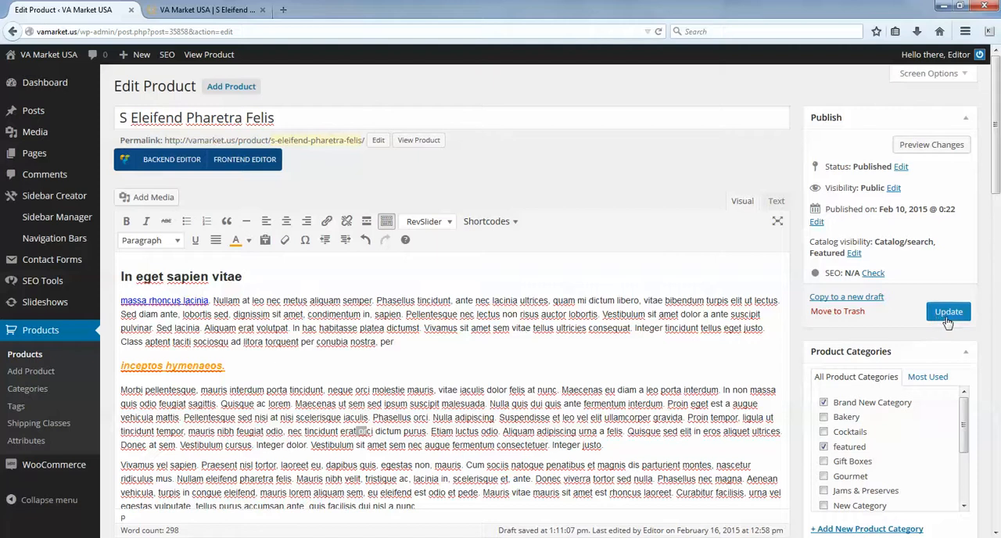
{"action": "left_click", "coordinate": [950, 314]}
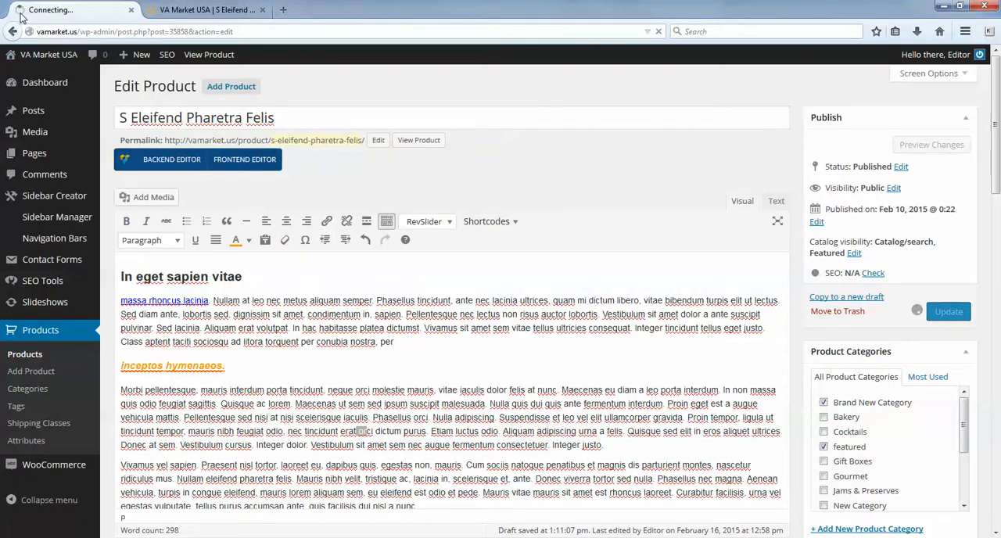
- Reload the live S Eleifend Pharetra Felis product page, agreeing to resend the earlier request
{"action": "left_click", "coordinate": [188, 11]}
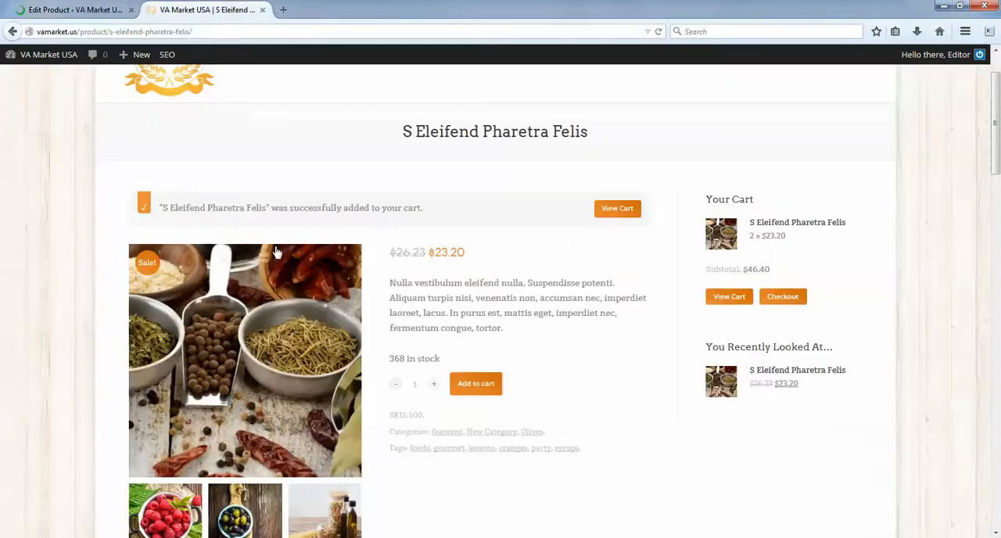
{"action": "left_click", "coordinate": [659, 33]}
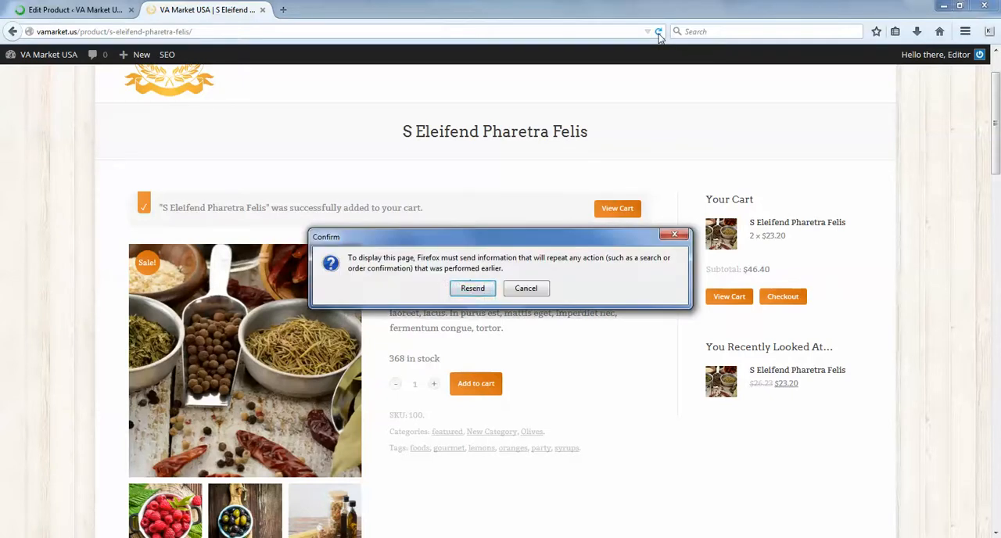
{"action": "left_click", "coordinate": [473, 289]}
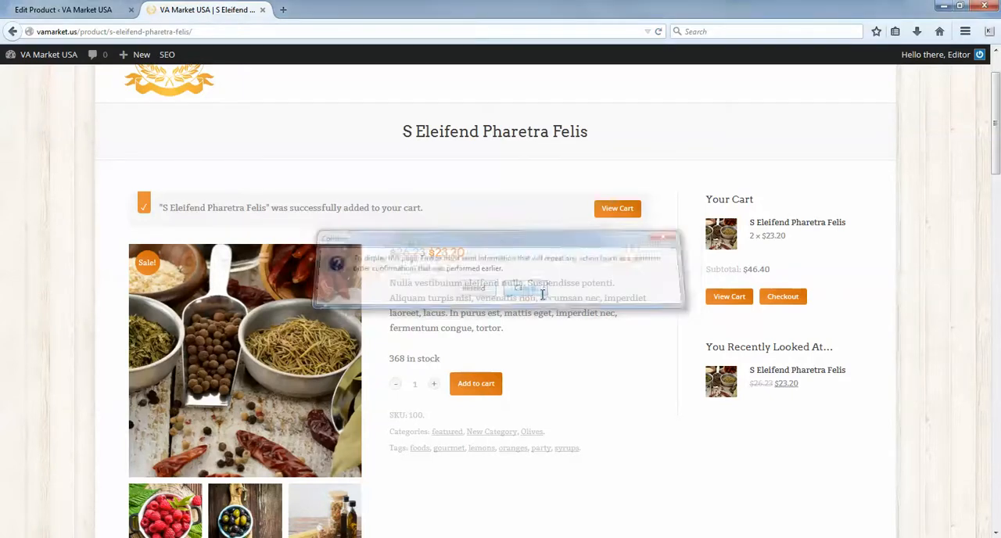
{"action": "left_click", "coordinate": [659, 32]}
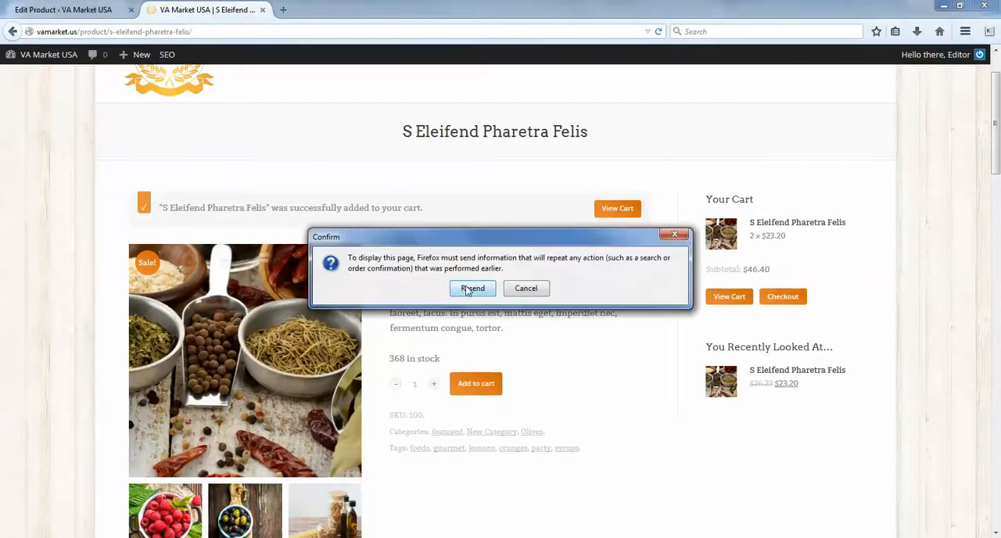
{"action": "left_click", "coordinate": [473, 289]}
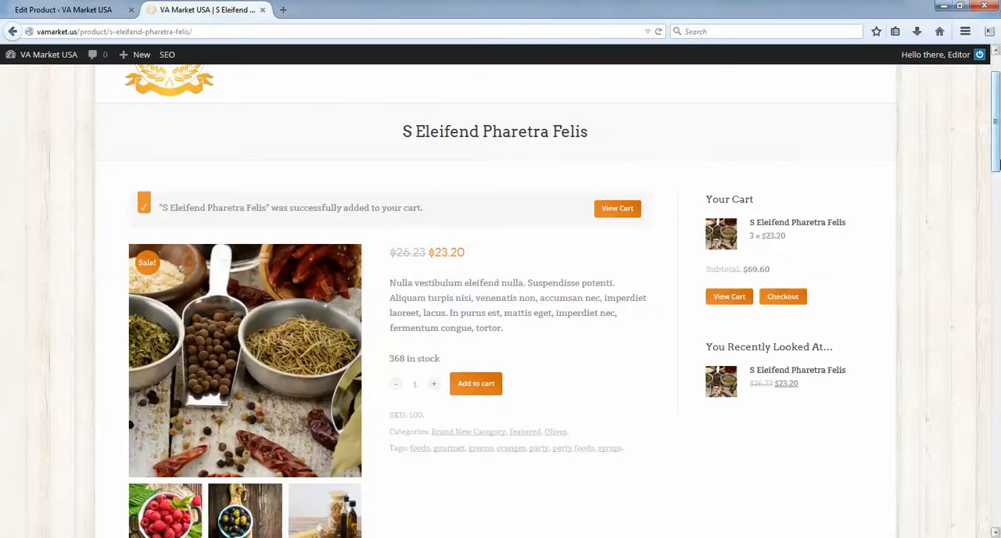
- Examine the formatting of the product description on the live page, including the "inceptos hymenaeos." heading
{"action": "left_click_drag", "start_coordinate": [999, 117], "coordinate": [999, 221]}
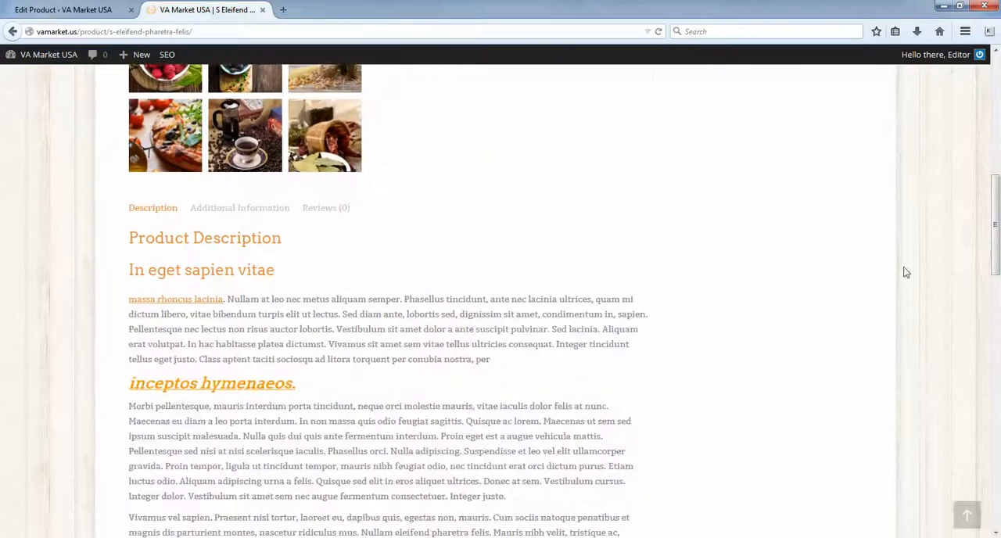
{"action": "left_click_drag", "start_coordinate": [307, 393], "coordinate": [131, 382]}
{"action": "left_click", "coordinate": [222, 463]}
{"action": "left_click_drag", "start_coordinate": [300, 389], "coordinate": [129, 395]}
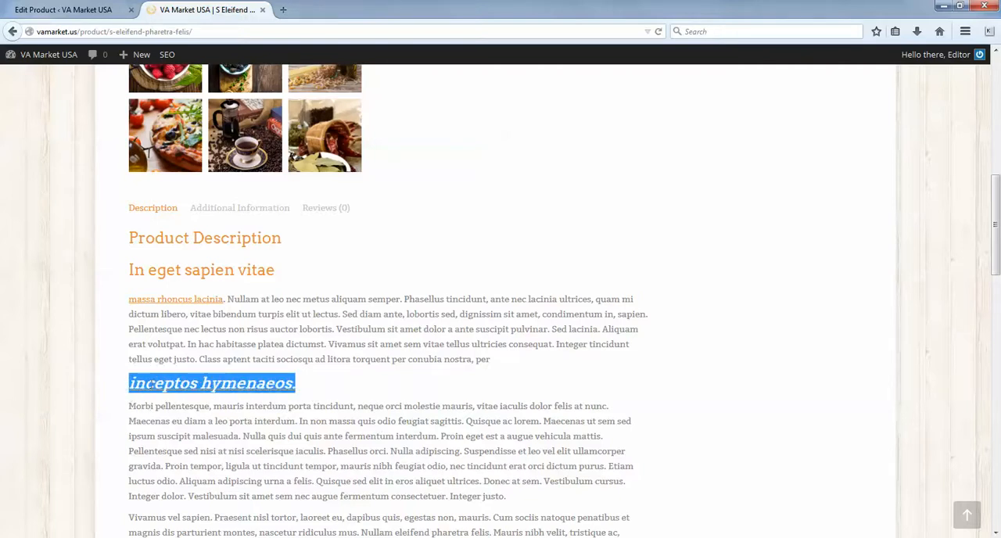
{"action": "left_click", "coordinate": [281, 400]}
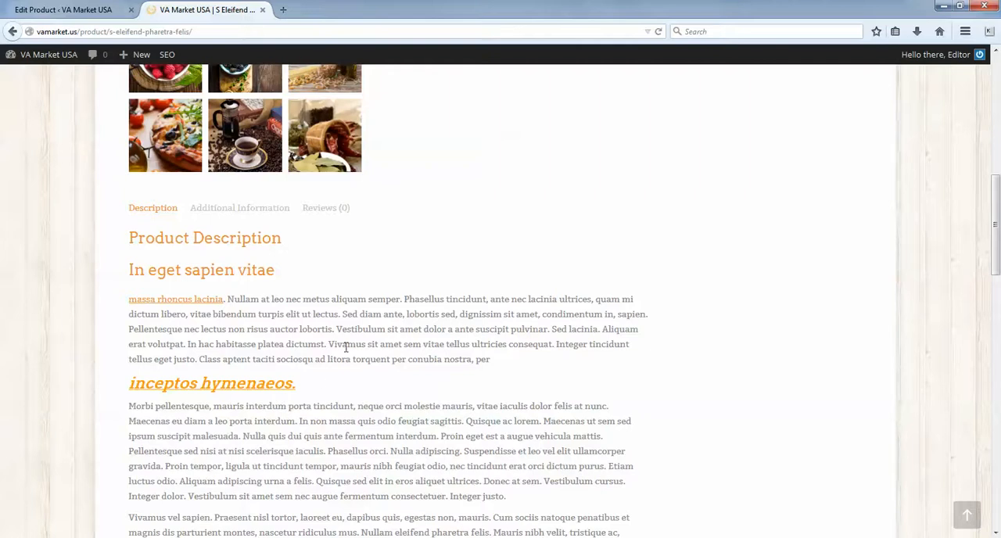
{"action": "scroll", "coordinate": [347, 349], "scroll_direction": "down", "scroll_amount": 2}
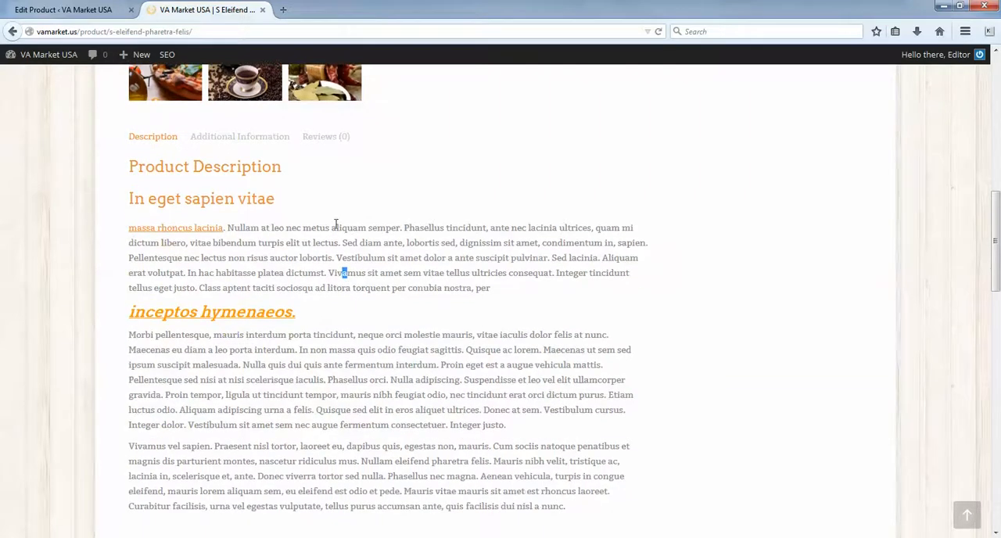
- Test the "massa rhoncus lacinia" link in the live description, close the page it opens and return to the product editor
{"action": "left_click", "coordinate": [190, 230]}
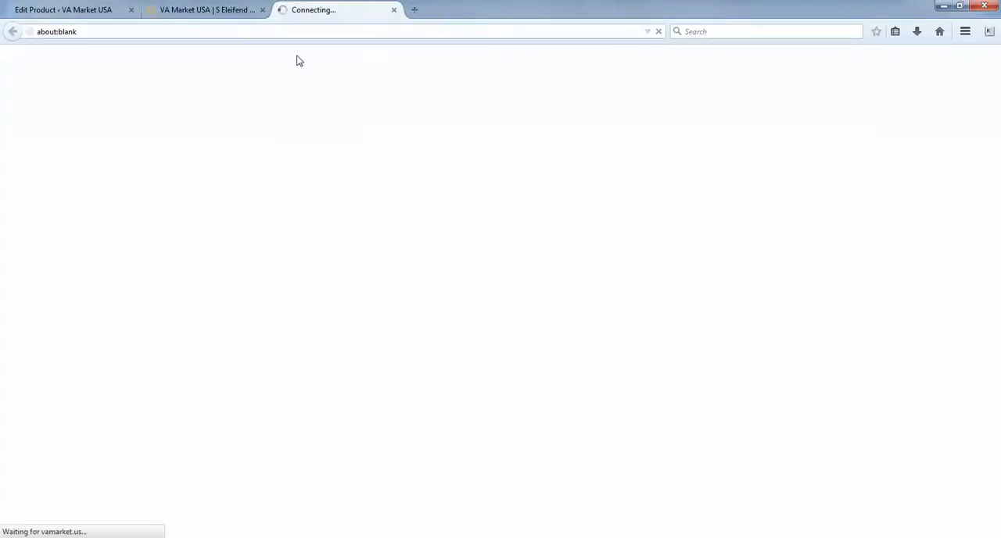
{"action": "left_click", "coordinate": [395, 10]}
{"action": "scroll", "coordinate": [540, 346], "scroll_direction": "down", "scroll_amount": 3}
{"action": "scroll", "coordinate": [727, 391], "scroll_direction": "up", "scroll_amount": 10}
{"action": "key", "text": "ctrl+shift+Tab"}
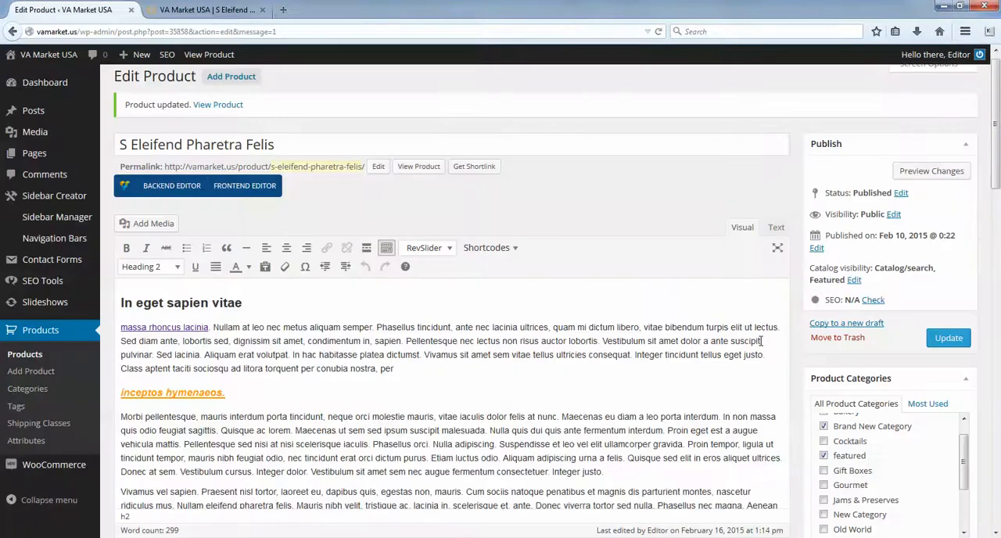